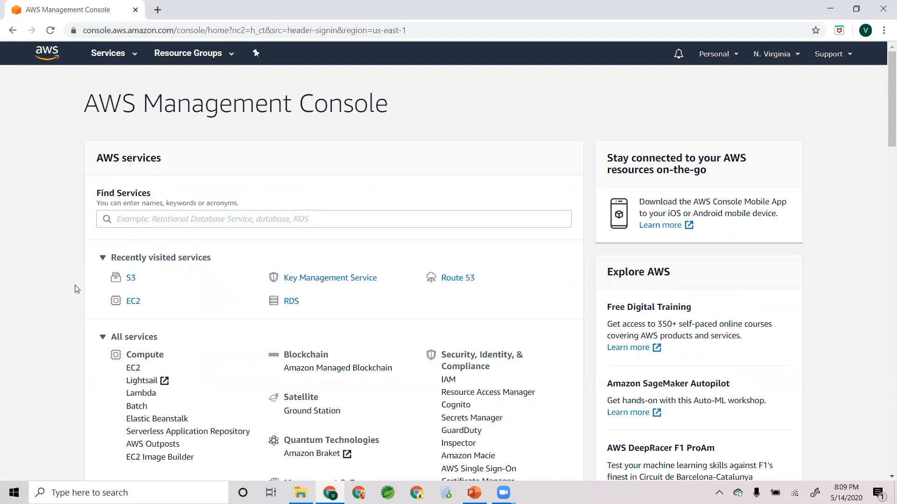
- Open the S3 service from the Storage category and start creating a new bucket
{"action": "left_click", "coordinate": [122, 55]}
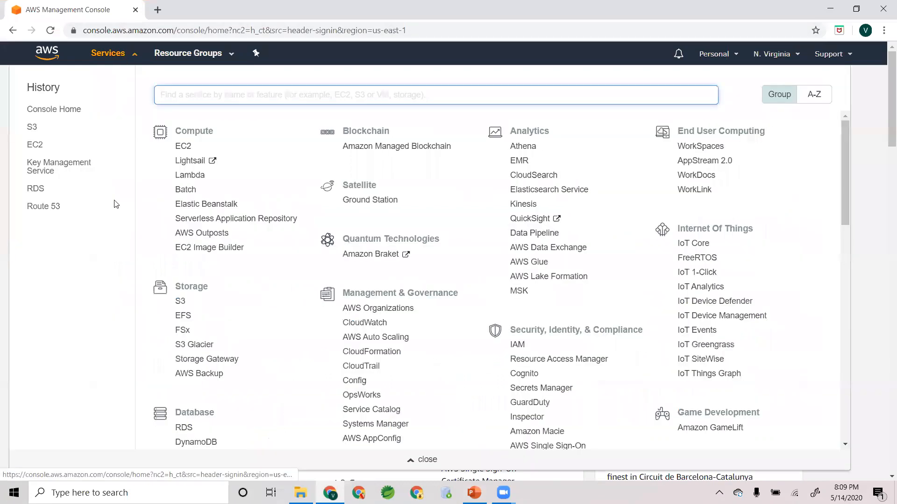
{"action": "left_click_drag", "start_coordinate": [243, 291], "coordinate": [169, 289]}
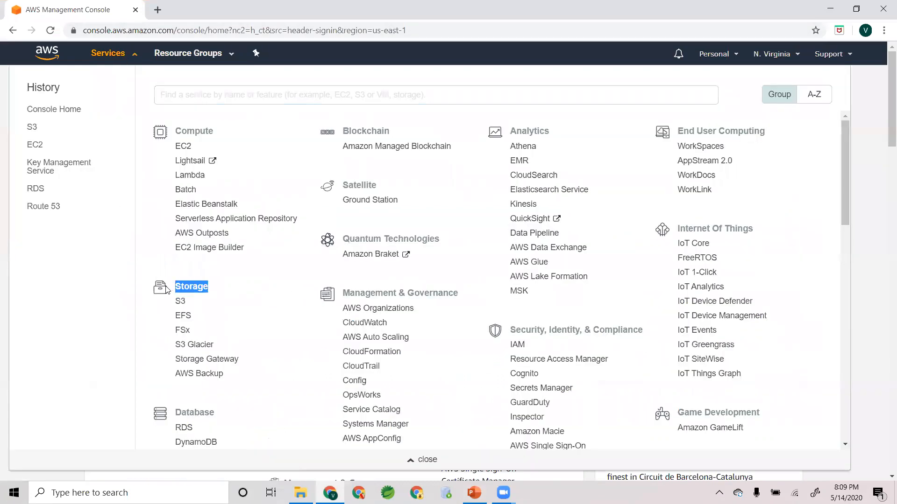
{"action": "left_click", "coordinate": [172, 251]}
{"action": "left_click", "coordinate": [184, 302]}
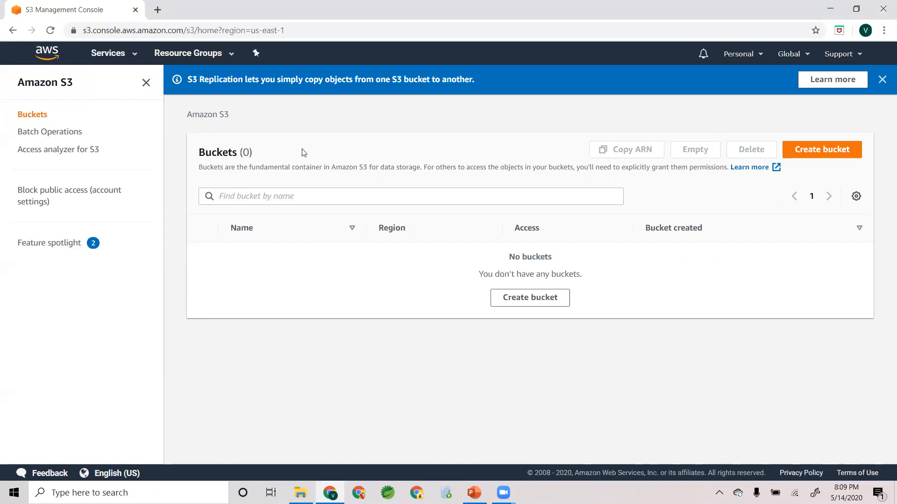
{"action": "left_click", "coordinate": [830, 150]}
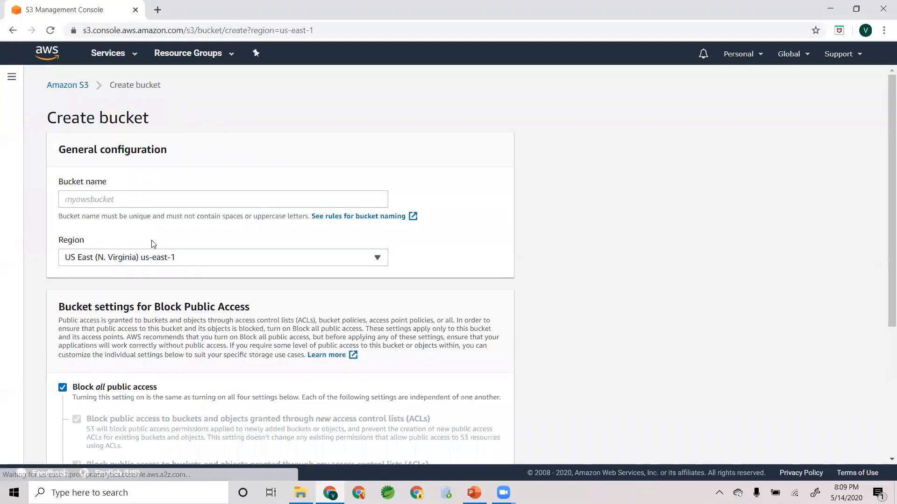
- Enter a person's first name as the bucket name and set the region to US East (Ohio) us-east-2
{"action": "scroll", "coordinate": [148, 248], "scroll_direction": "down", "scroll_amount": 1}
{"action": "left_click", "coordinate": [104, 141]}
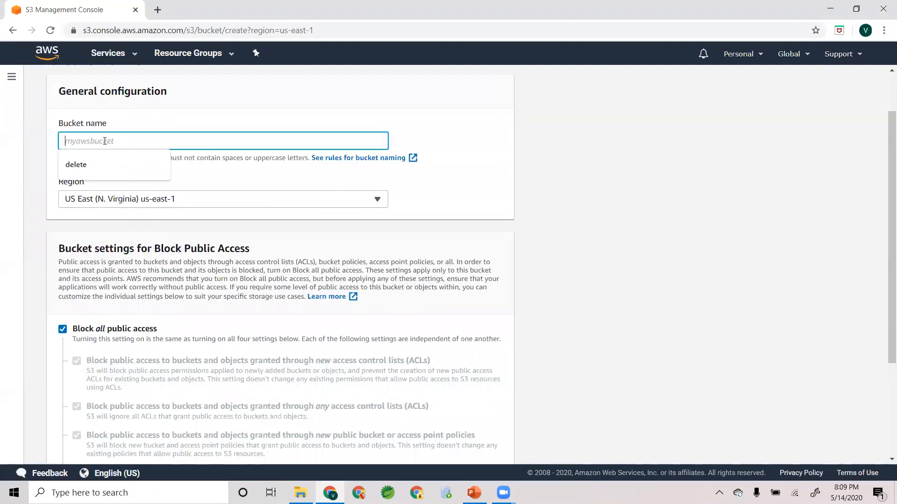
{"action": "type", "text": "v"}
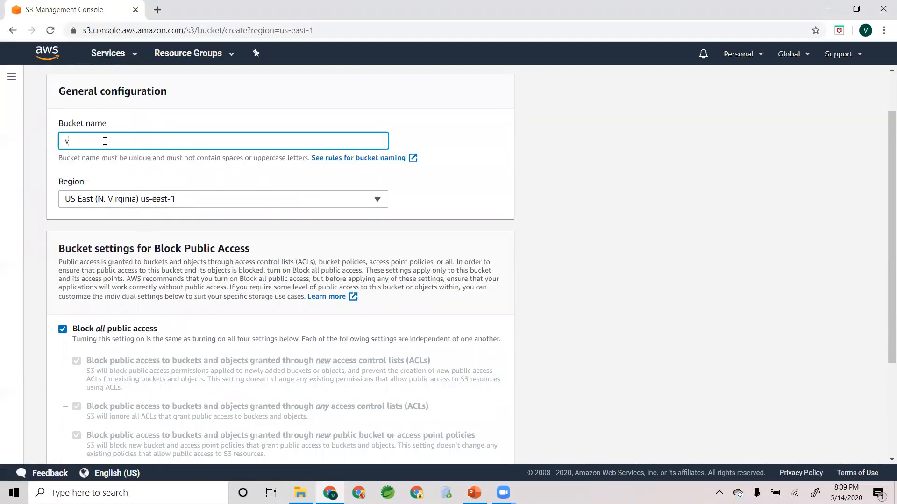
{"action": "type", "text": "enkat"}
{"action": "scroll", "coordinate": [107, 176], "scroll_direction": "up", "scroll_amount": 2}
{"action": "scroll", "coordinate": [107, 177], "scroll_direction": "down", "scroll_amount": 2}
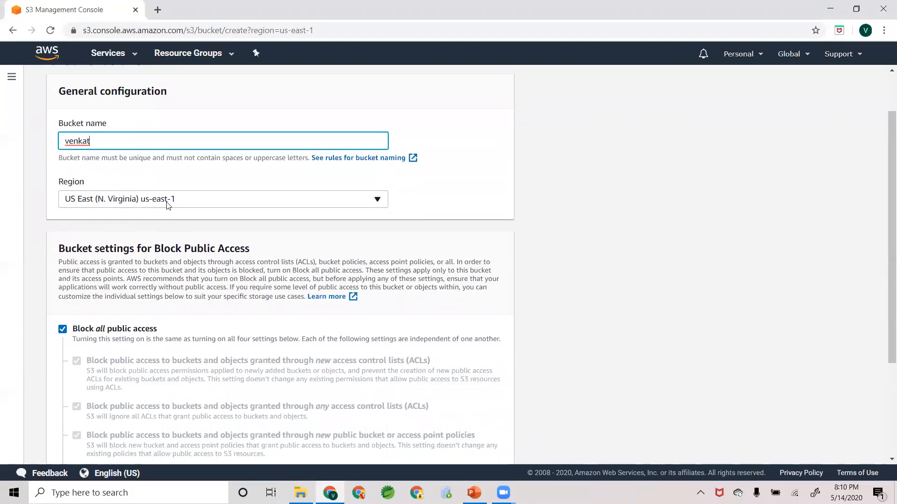
{"action": "left_click", "coordinate": [154, 199]}
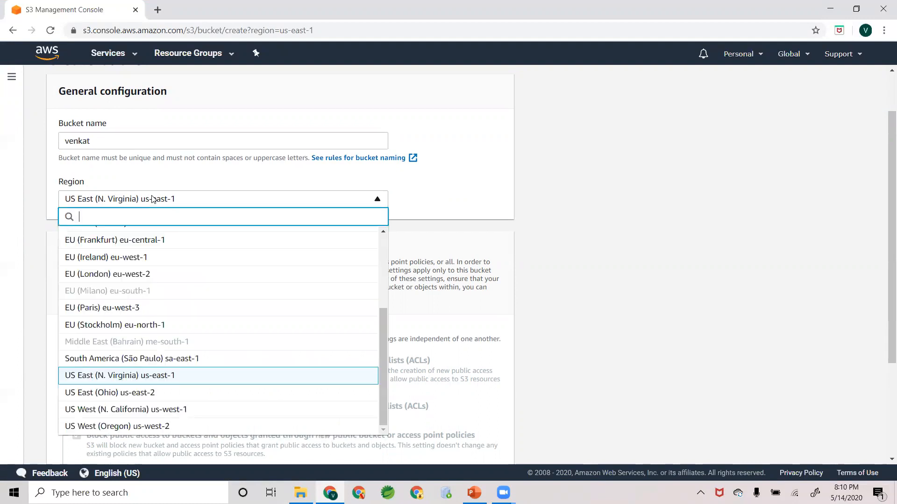
{"action": "left_click", "coordinate": [99, 393]}
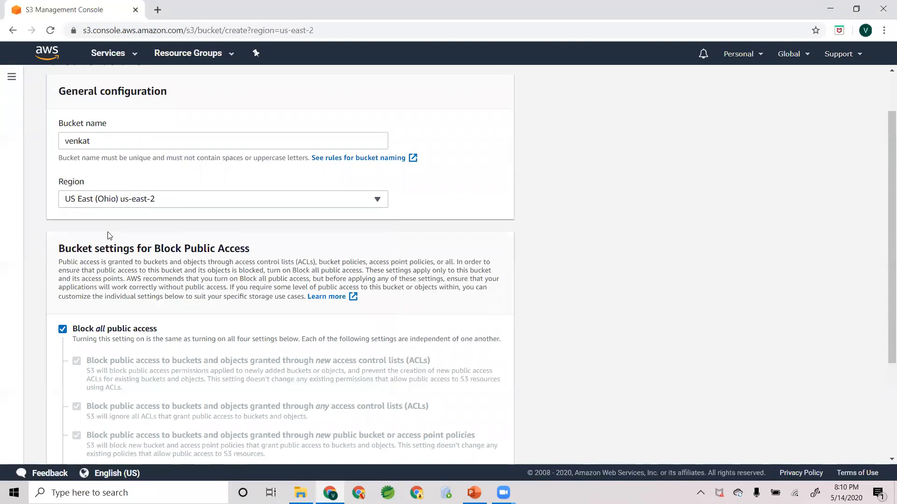
- Review the bucket settings for Block Public Access, including the individual ACL and policy options
{"action": "scroll", "coordinate": [108, 235], "scroll_direction": "down", "scroll_amount": 2}
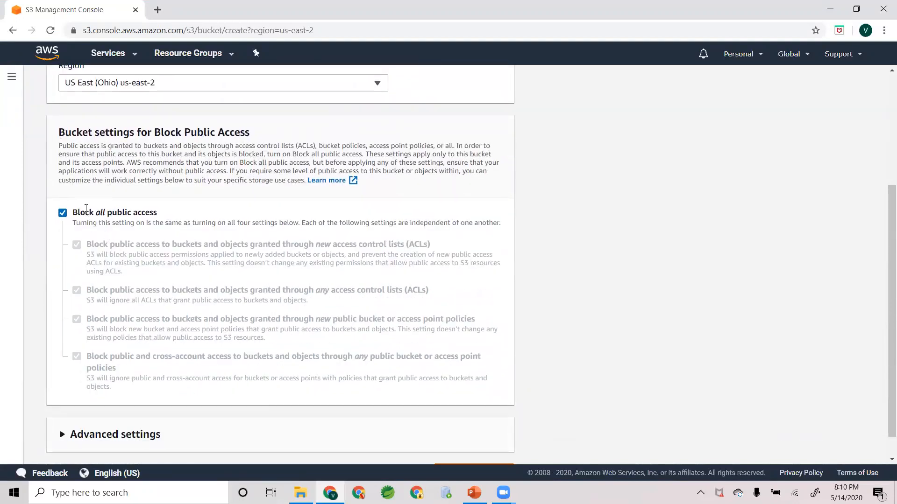
{"action": "scroll", "coordinate": [87, 212], "scroll_direction": "up", "scroll_amount": 3}
{"action": "scroll", "coordinate": [120, 247], "scroll_direction": "down", "scroll_amount": 3}
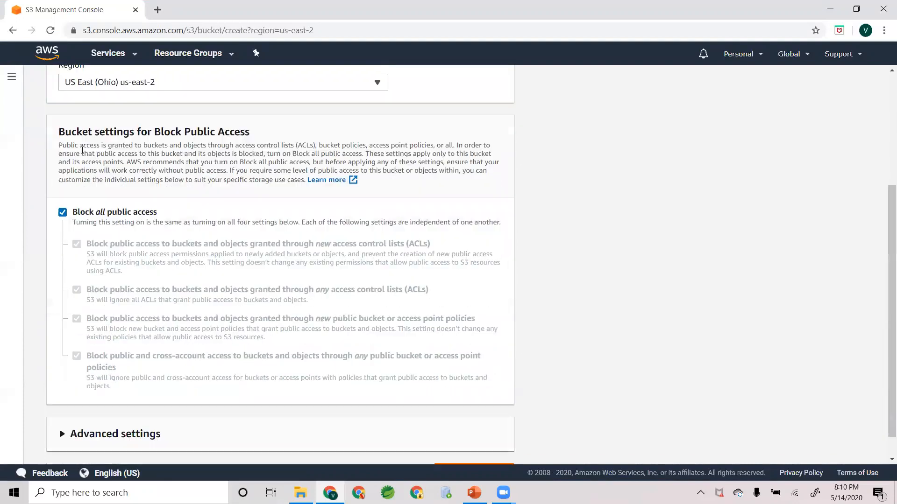
{"action": "left_click_drag", "start_coordinate": [58, 131], "coordinate": [256, 131]}
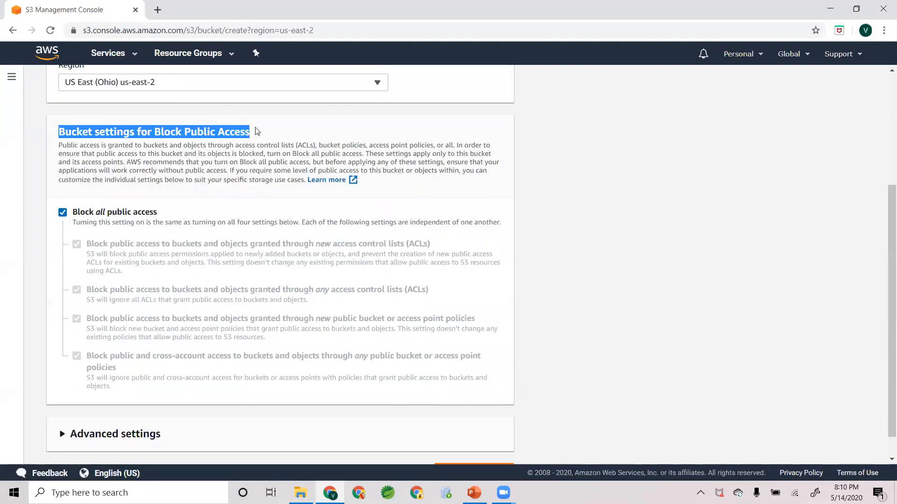
{"action": "left_click", "coordinate": [266, 141]}
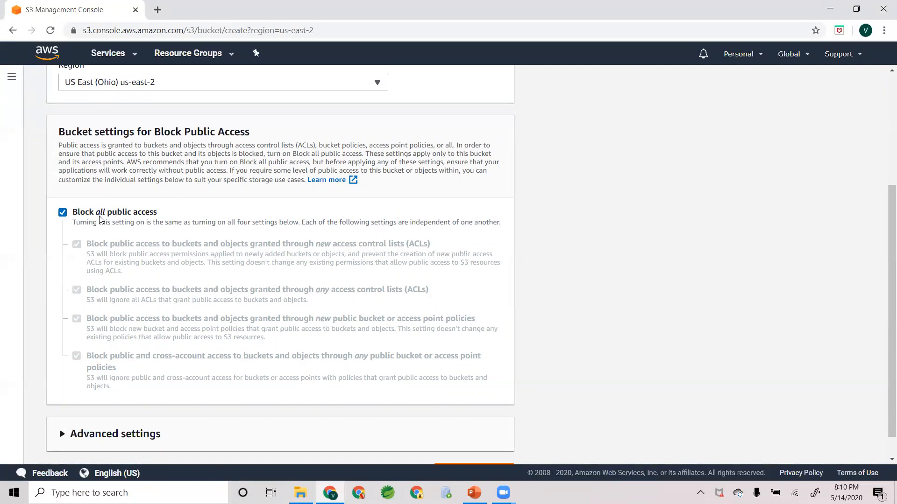
{"action": "scroll", "coordinate": [117, 215], "scroll_direction": "up", "scroll_amount": 3}
{"action": "scroll", "coordinate": [117, 216], "scroll_direction": "down", "scroll_amount": 3}
{"action": "scroll", "coordinate": [64, 216], "scroll_direction": "up", "scroll_amount": 4}
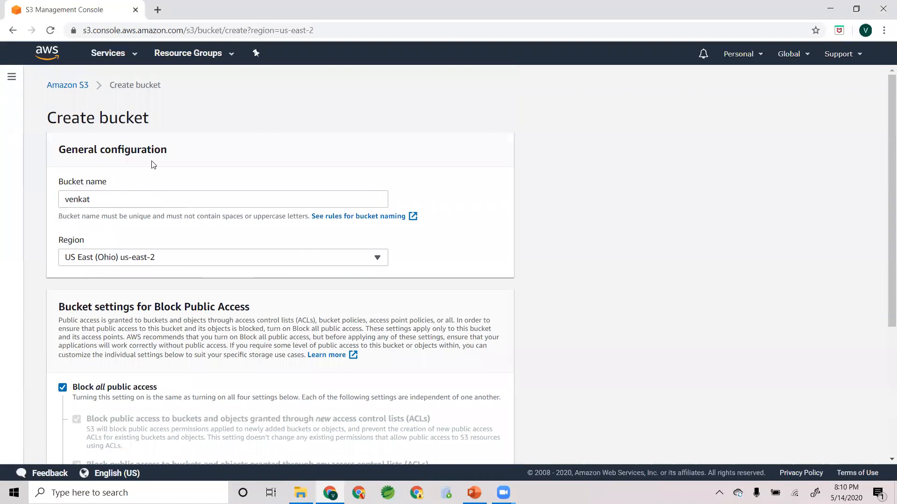
{"action": "scroll", "coordinate": [117, 270], "scroll_direction": "down", "scroll_amount": 3}
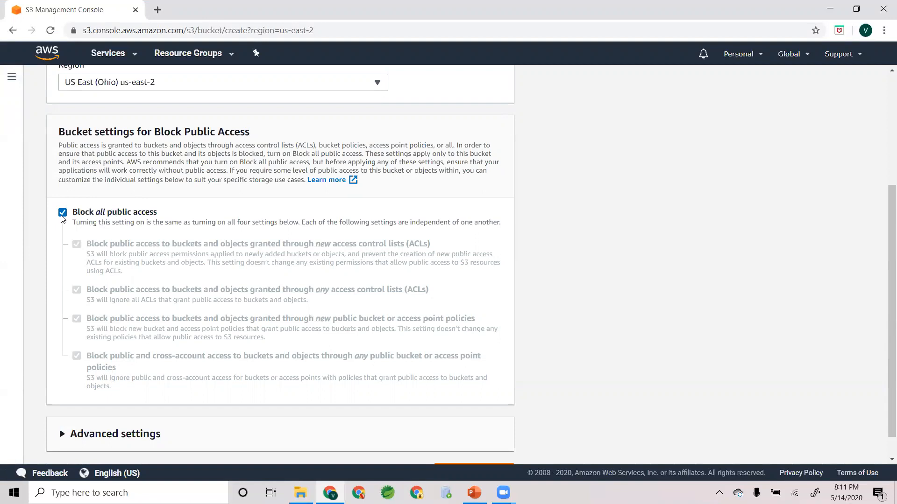
{"action": "scroll", "coordinate": [63, 219], "scroll_direction": "down", "scroll_amount": 1}
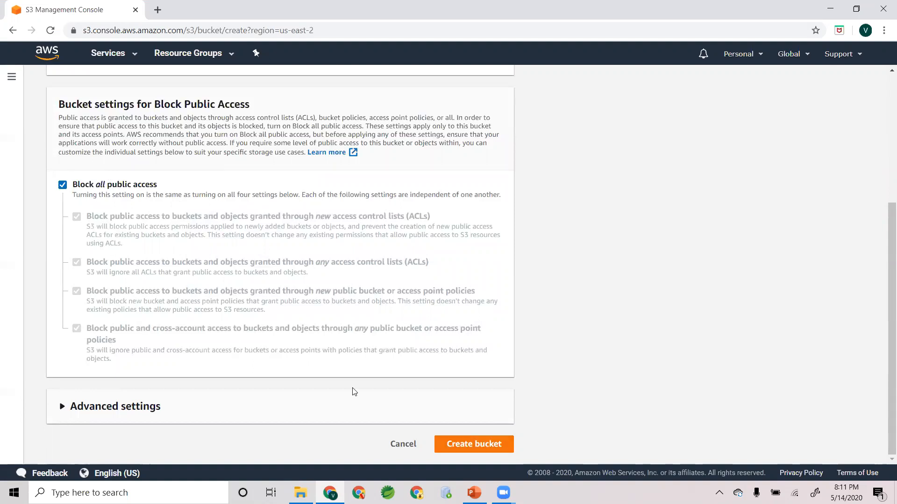
- Check the Object Lock options in the advanced settings and try to create the bucket
{"action": "left_click", "coordinate": [106, 407]}
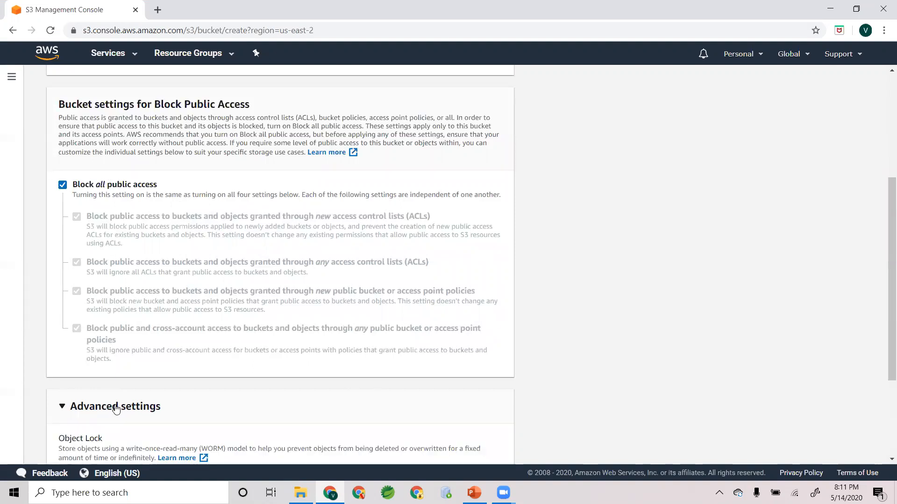
{"action": "scroll", "coordinate": [112, 411], "scroll_direction": "down", "scroll_amount": 3}
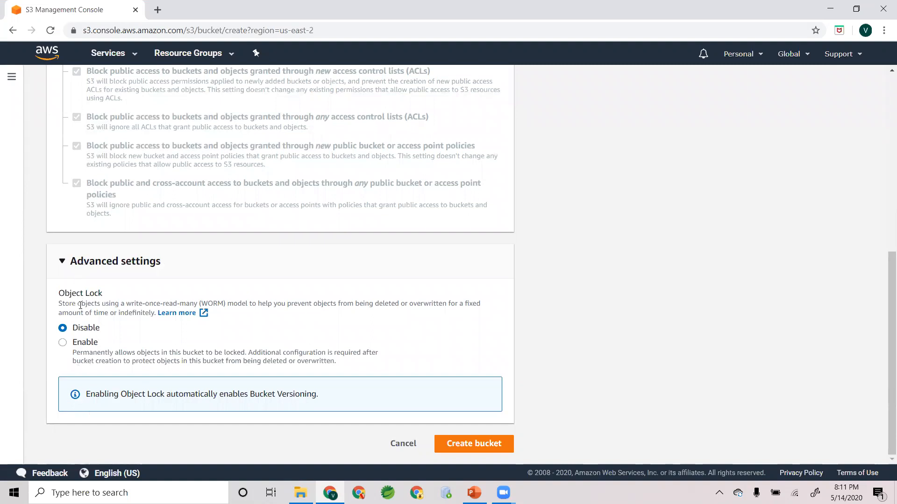
{"action": "left_click", "coordinate": [62, 264]}
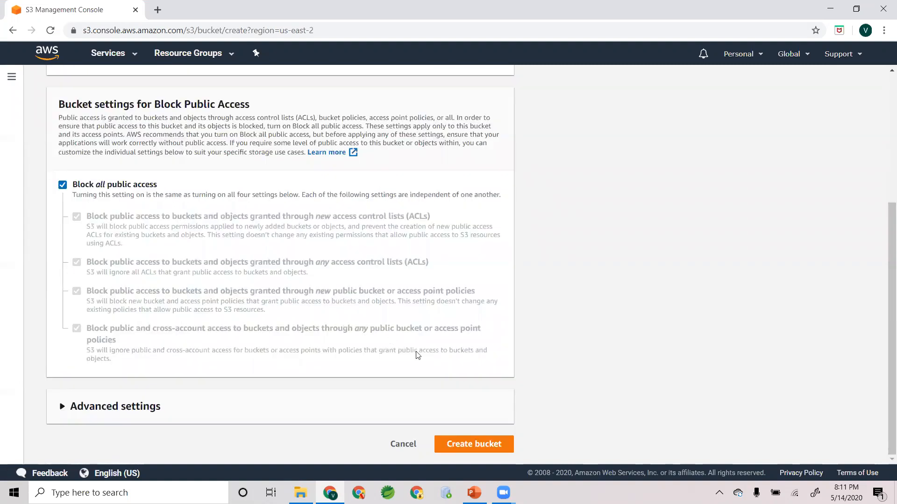
{"action": "left_click", "coordinate": [480, 442]}
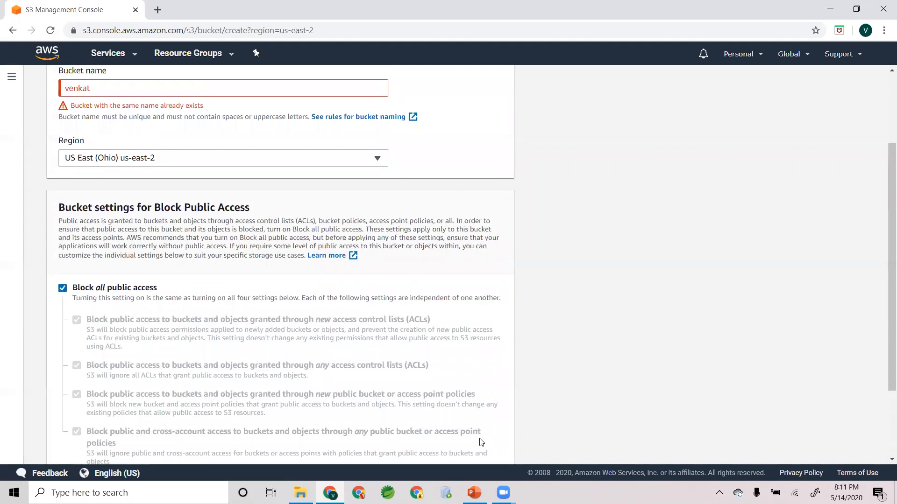
- Replace the bucket name with nextep.traning and create the bucket
{"action": "scroll", "coordinate": [132, 364], "scroll_direction": "up", "scroll_amount": 3}
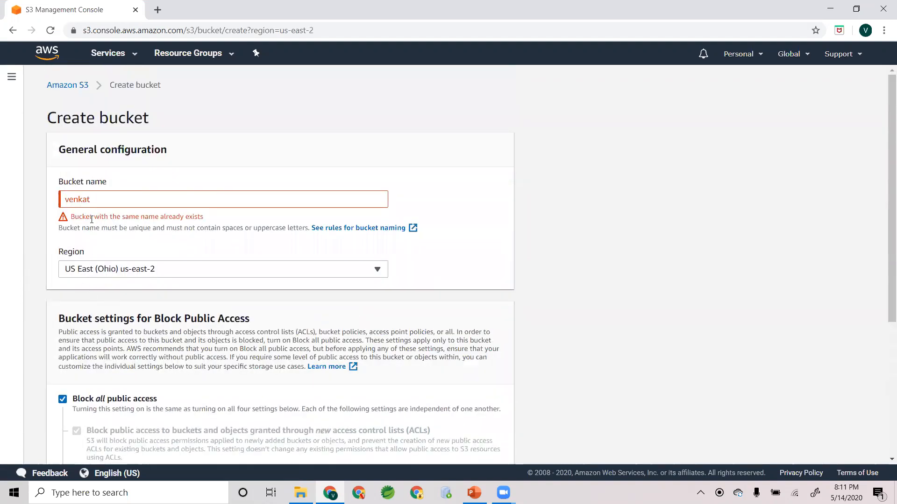
{"action": "double_click", "coordinate": [117, 200]}
{"action": "type", "text": "nextep."}
{"action": "type", "text": "tranee"}
{"action": "key", "text": "BackSpace"}
{"action": "key", "text": "BackSpace"}
{"action": "key", "text": "BackSpace"}
{"action": "type", "text": "ning"}
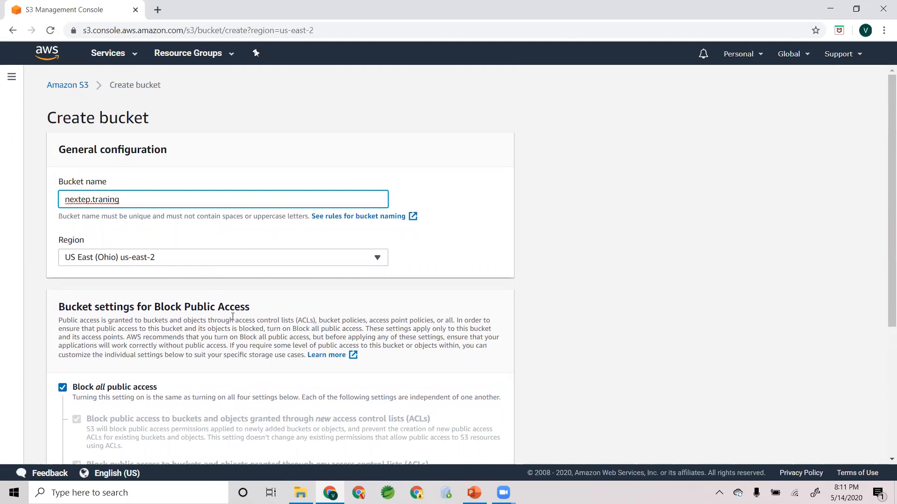
{"action": "scroll", "coordinate": [388, 369], "scroll_direction": "down", "scroll_amount": 5}
{"action": "left_click", "coordinate": [502, 448]}
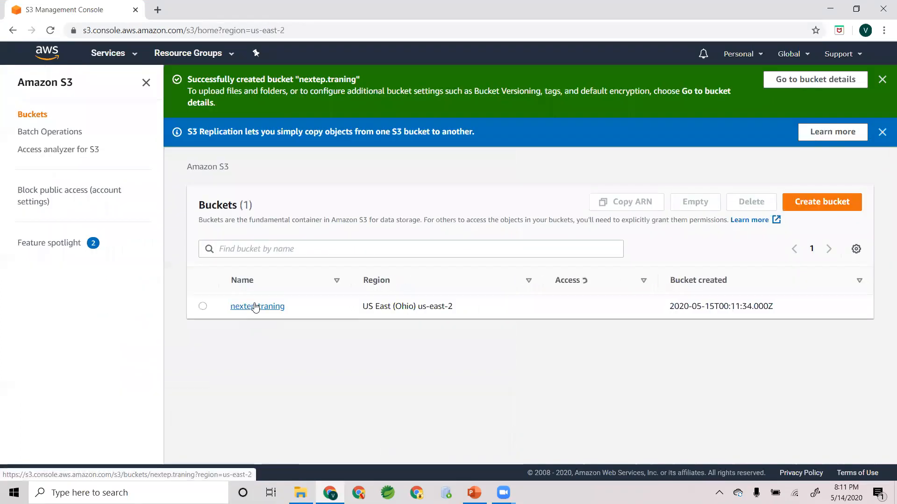
- Start another new bucket and open the documentation on the bucket naming rules
{"action": "left_click_drag", "start_coordinate": [298, 309], "coordinate": [224, 310]}
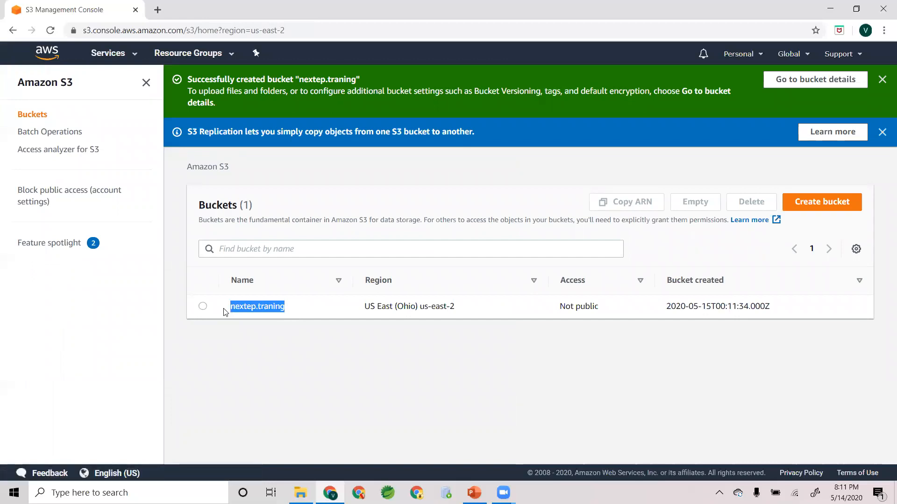
{"action": "left_click", "coordinate": [224, 312]}
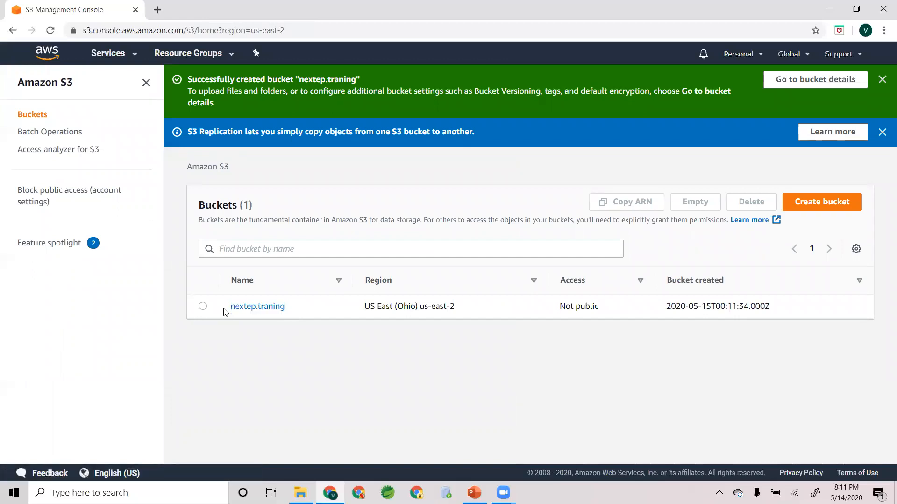
{"action": "left_click", "coordinate": [808, 201]}
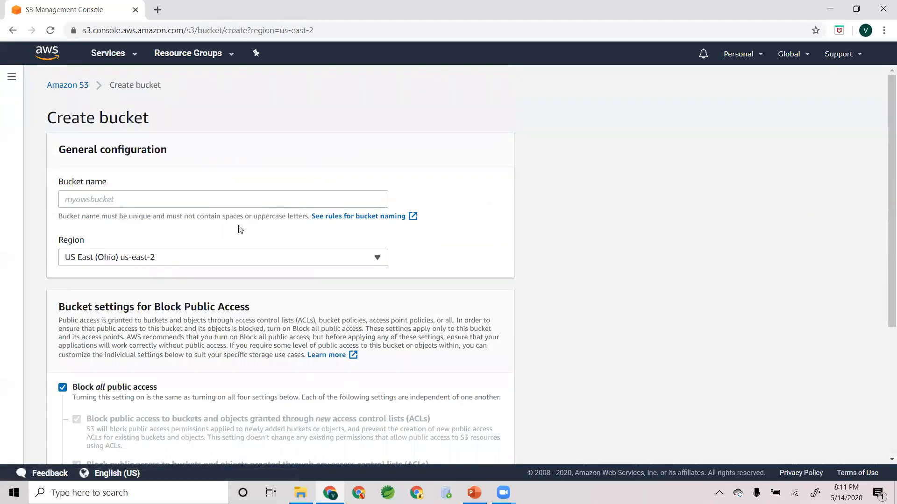
{"action": "left_click", "coordinate": [365, 218]}
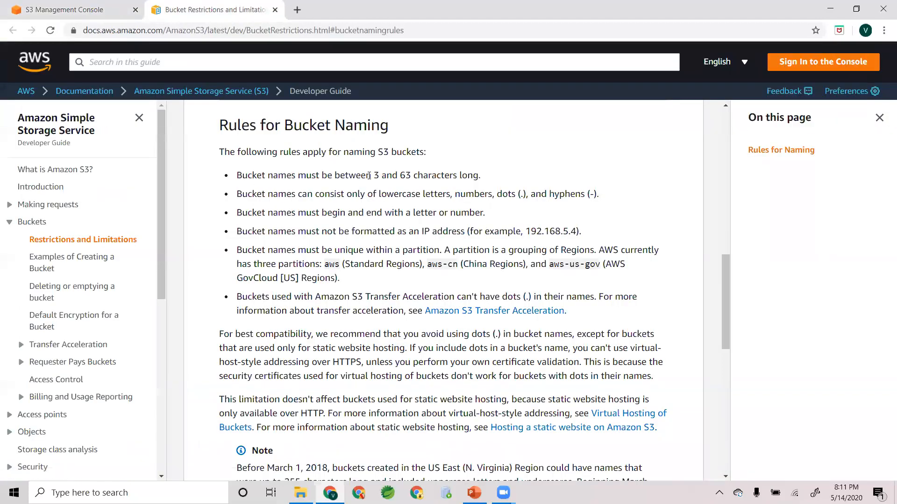
- Read the naming rules on length, allowed characters, and how a bucket name must begin and end
{"action": "left_click_drag", "start_coordinate": [374, 175], "coordinate": [479, 175]}
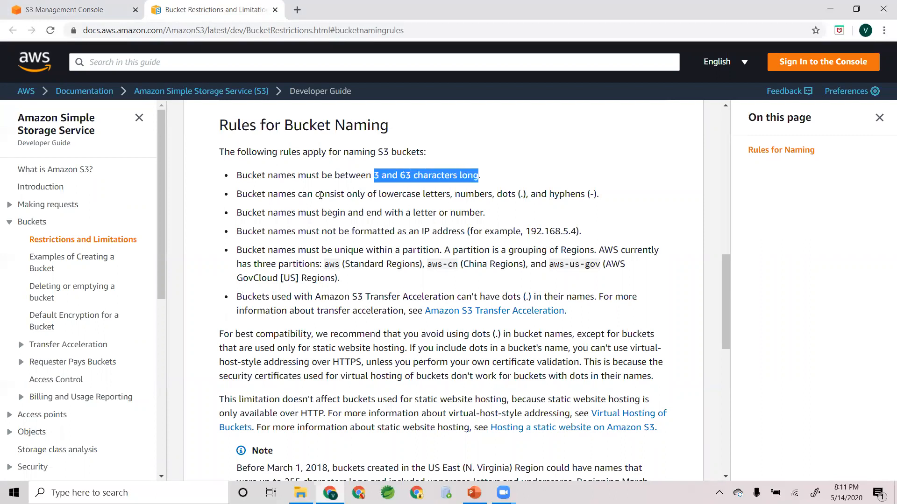
{"action": "left_click", "coordinate": [368, 194]}
{"action": "left_click_drag", "start_coordinate": [378, 194], "coordinate": [598, 190]}
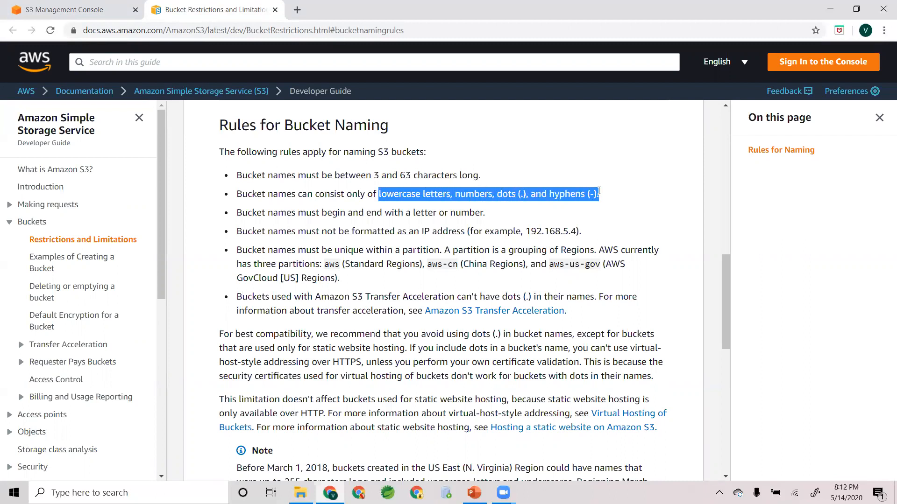
{"action": "double_click", "coordinate": [390, 194]}
{"action": "left_click", "coordinate": [519, 194]}
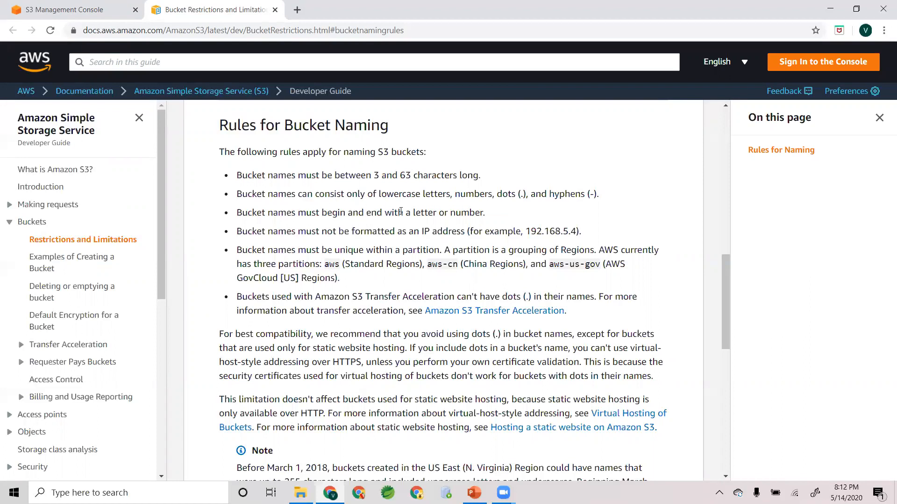
{"action": "left_click_drag", "start_coordinate": [408, 213], "coordinate": [470, 215]}
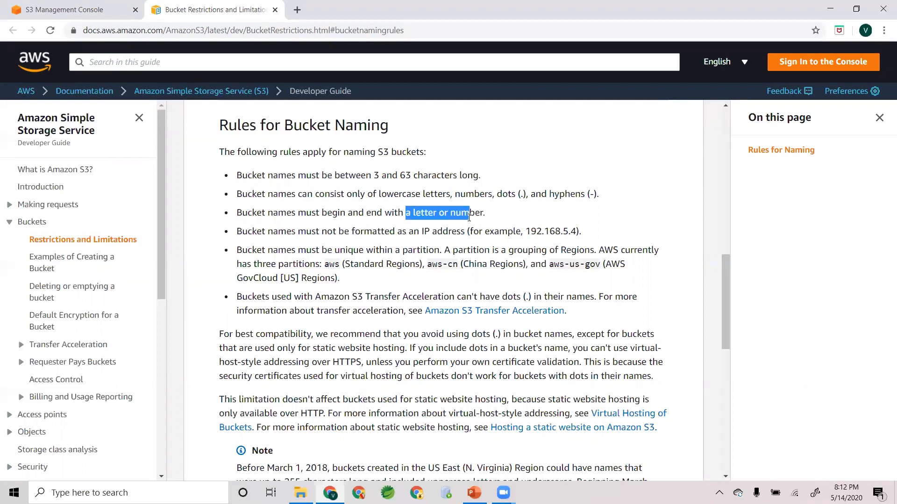
{"action": "left_click", "coordinate": [428, 248]}
- Read the naming rules on IP address formatting and on uniqueness within a partition
{"action": "scroll", "coordinate": [348, 185], "scroll_direction": "down", "scroll_amount": 1}
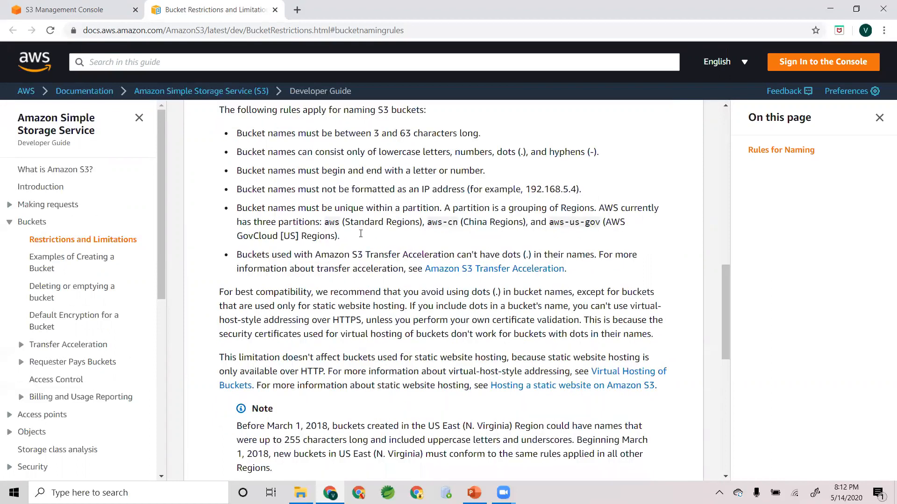
{"action": "left_click_drag", "start_coordinate": [462, 178], "coordinate": [585, 180]}
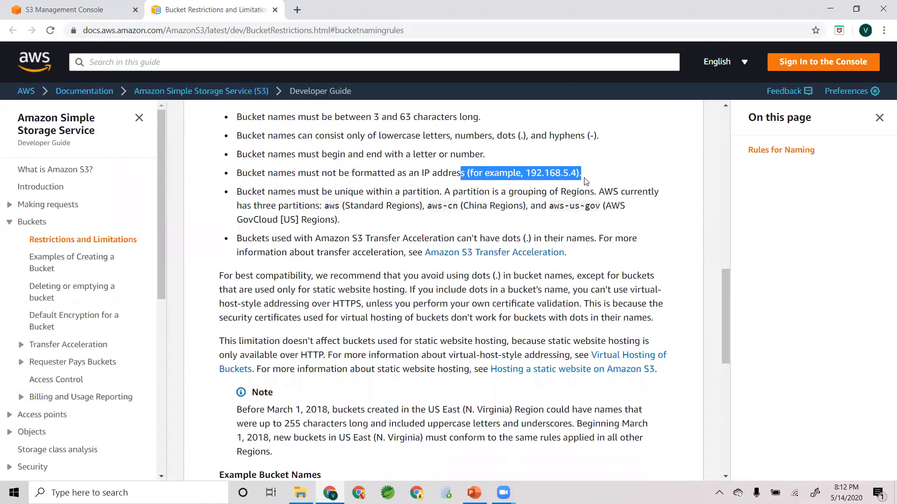
{"action": "left_click", "coordinate": [411, 222]}
{"action": "left_click_drag", "start_coordinate": [239, 192], "coordinate": [356, 219]}
{"action": "left_click", "coordinate": [288, 192]}
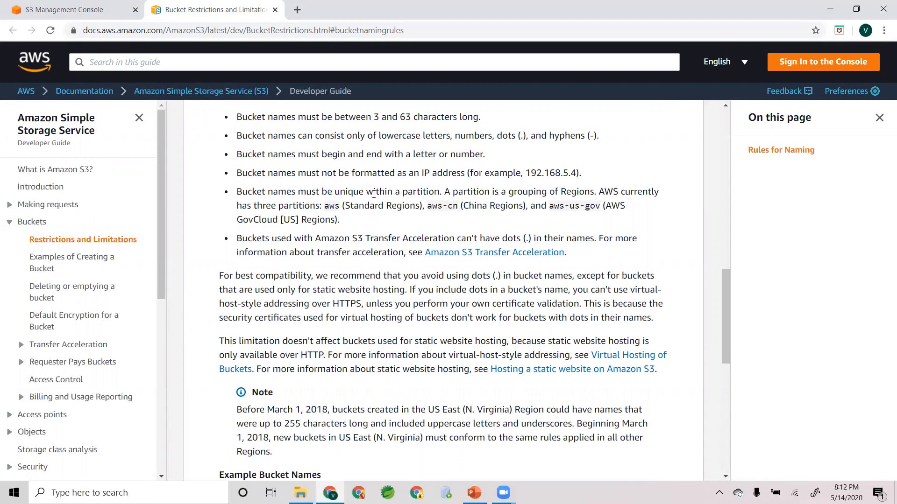
{"action": "double_click", "coordinate": [419, 190]}
- Read which regions the aws, aws-cn and aws-us-gov partitions cover in the bucket uniqueness rule
{"action": "left_click", "coordinate": [520, 193]}
{"action": "left_click_drag", "start_coordinate": [324, 206], "coordinate": [337, 207]}
{"action": "left_click", "coordinate": [379, 221]}
{"action": "left_click_drag", "start_coordinate": [427, 207], "coordinate": [458, 206]}
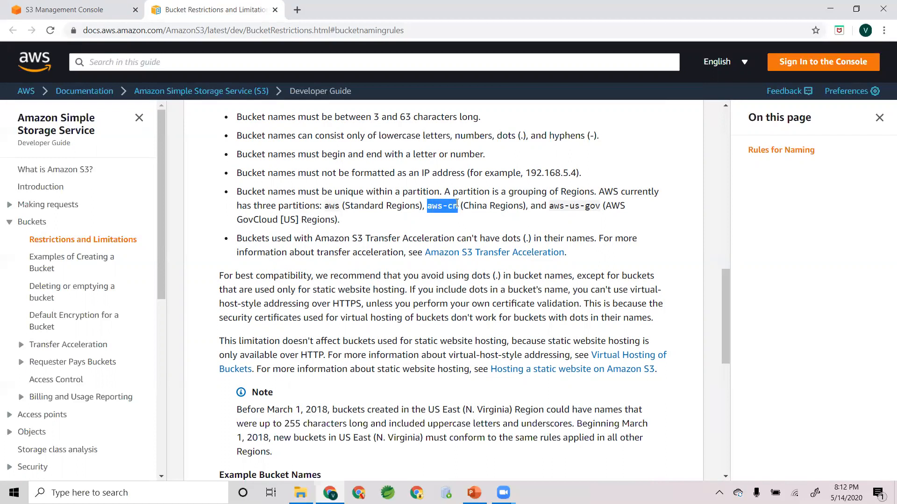
{"action": "left_click", "coordinate": [532, 203]}
{"action": "left_click_drag", "start_coordinate": [426, 206], "coordinate": [527, 208]}
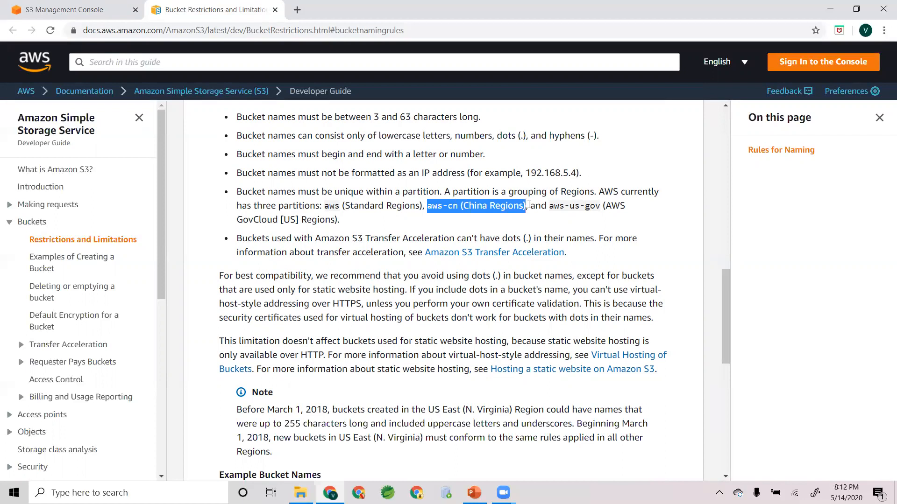
{"action": "left_click", "coordinate": [499, 222]}
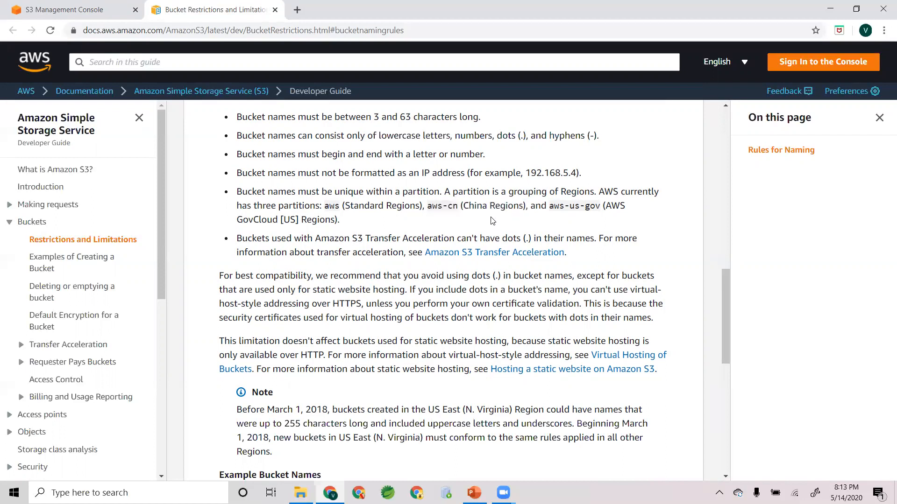
{"action": "left_click_drag", "start_coordinate": [525, 206], "coordinate": [412, 215]}
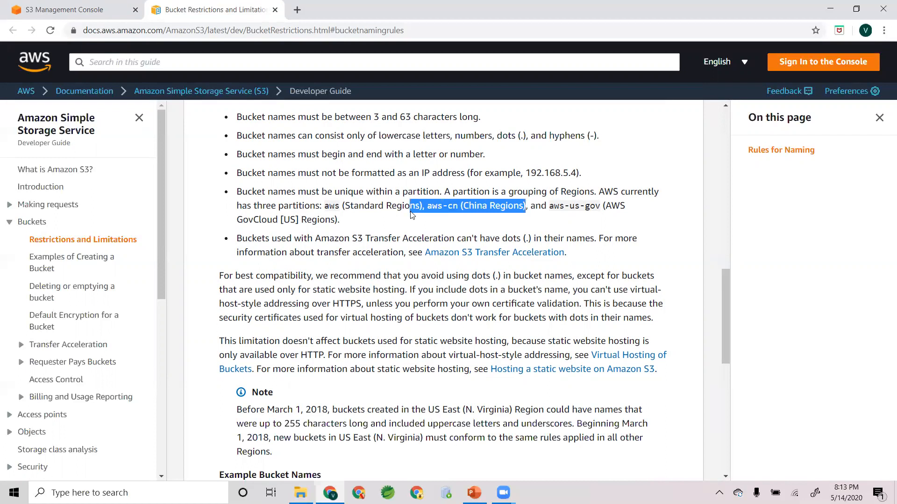
{"action": "left_click", "coordinate": [562, 210]}
{"action": "left_click_drag", "start_coordinate": [553, 206], "coordinate": [601, 209]}
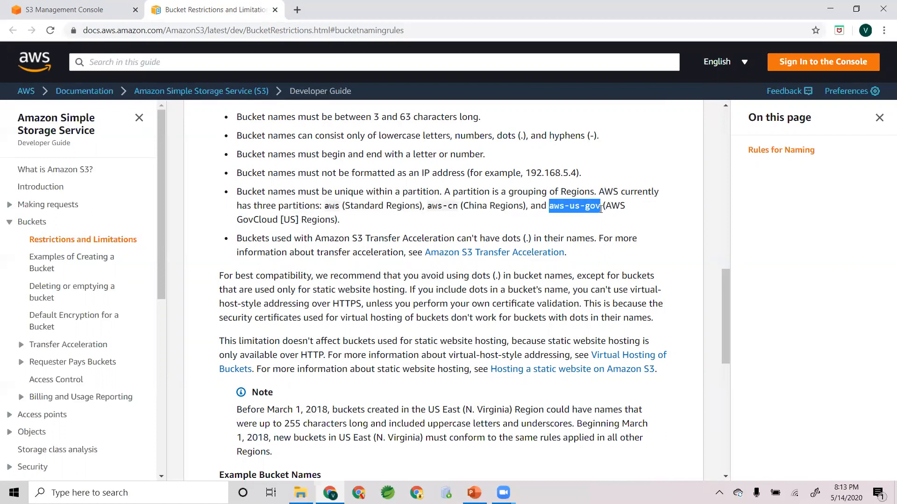
{"action": "left_click", "coordinate": [343, 229]}
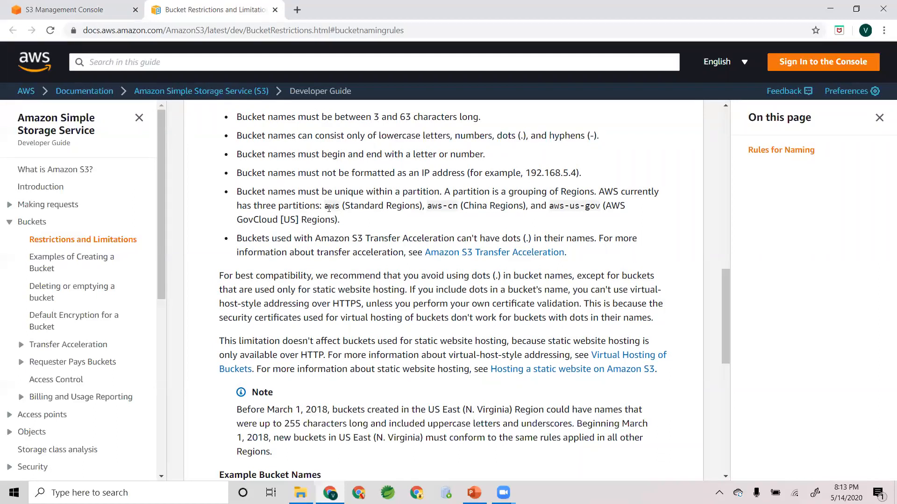
{"action": "left_click_drag", "start_coordinate": [325, 206], "coordinate": [425, 206]}
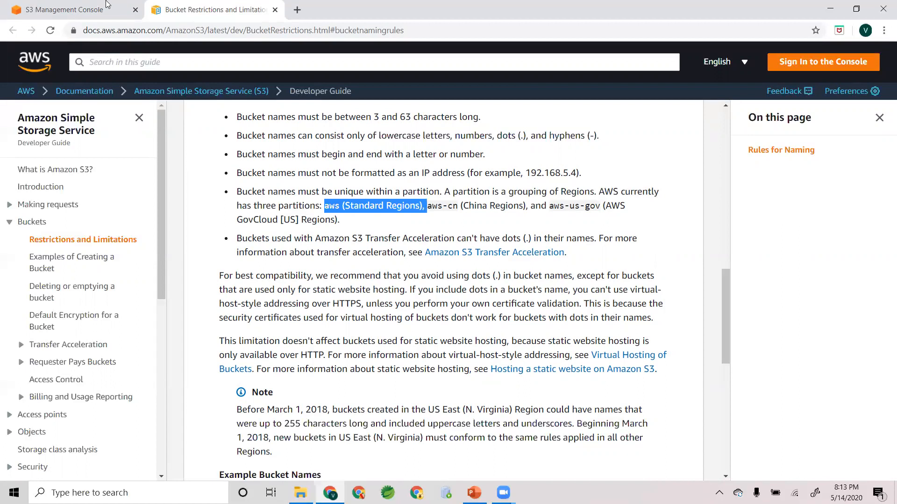
- Switch back to the S3 console and look through the available regions and public access settings in the bucket creation form
{"action": "left_click", "coordinate": [86, 9]}
{"action": "left_click", "coordinate": [161, 260]}
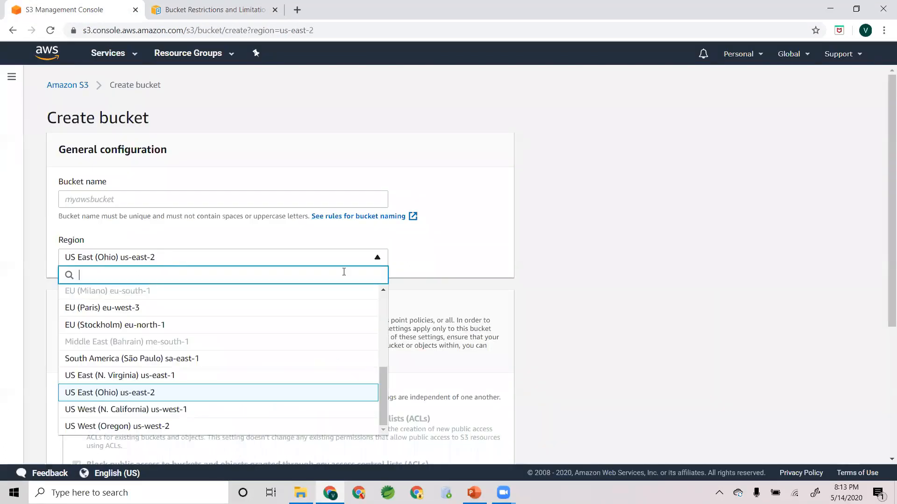
{"action": "scroll", "coordinate": [384, 351], "scroll_direction": "up", "scroll_amount": 4}
{"action": "left_click_drag", "start_coordinate": [384, 352], "coordinate": [393, 424]}
{"action": "left_click", "coordinate": [469, 202]}
{"action": "scroll", "coordinate": [465, 259], "scroll_direction": "down", "scroll_amount": 4}
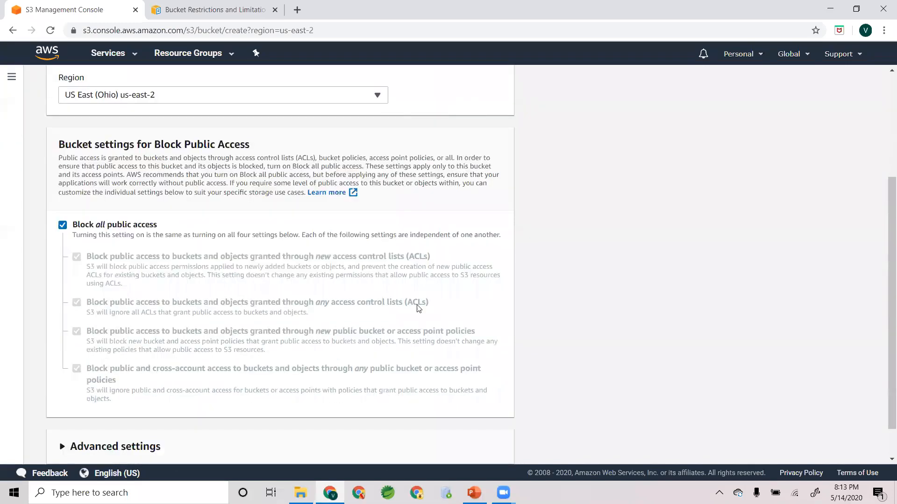
{"action": "scroll", "coordinate": [311, 332], "scroll_direction": "up", "scroll_amount": 4}
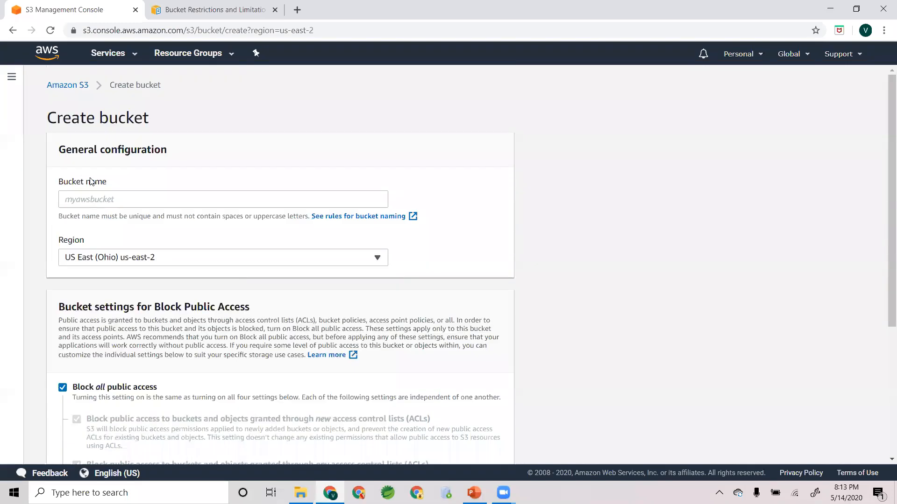
- Return to the bucket list, open the nextep.traning bucket and look over its overview
{"action": "left_click", "coordinate": [68, 86]}
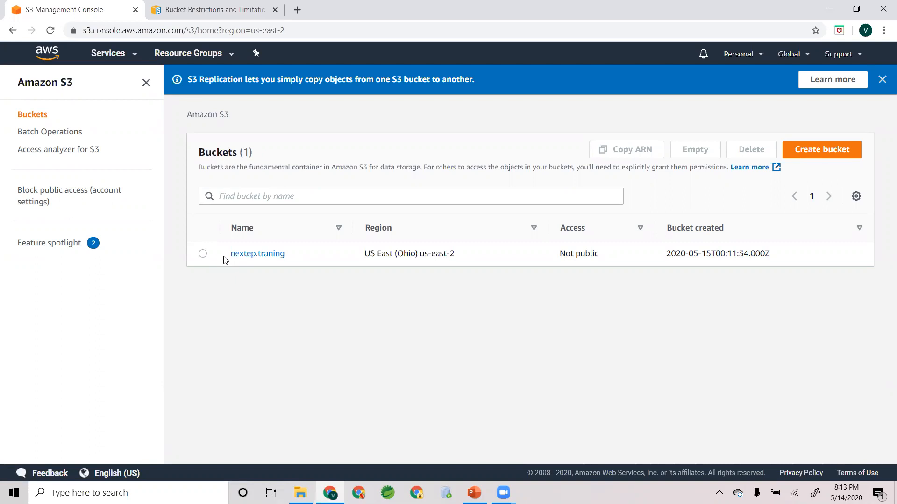
{"action": "left_click", "coordinate": [264, 254]}
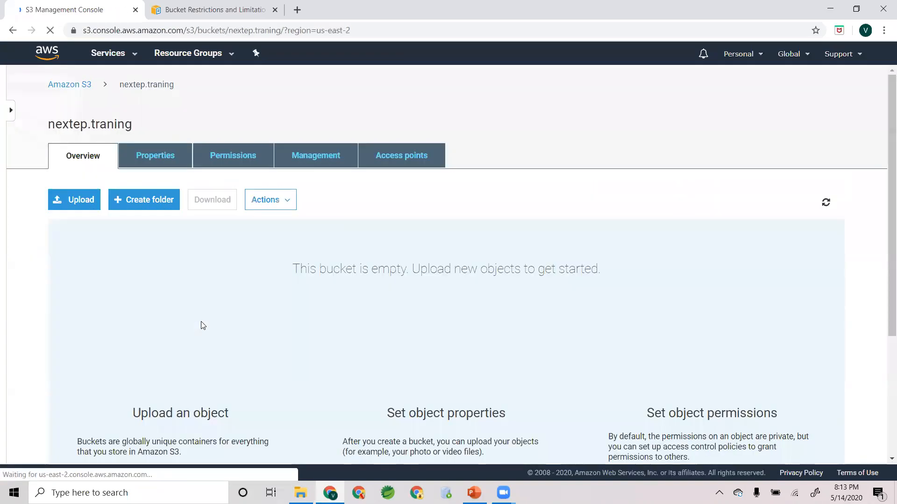
{"action": "scroll", "coordinate": [174, 368], "scroll_direction": "down", "scroll_amount": 1}
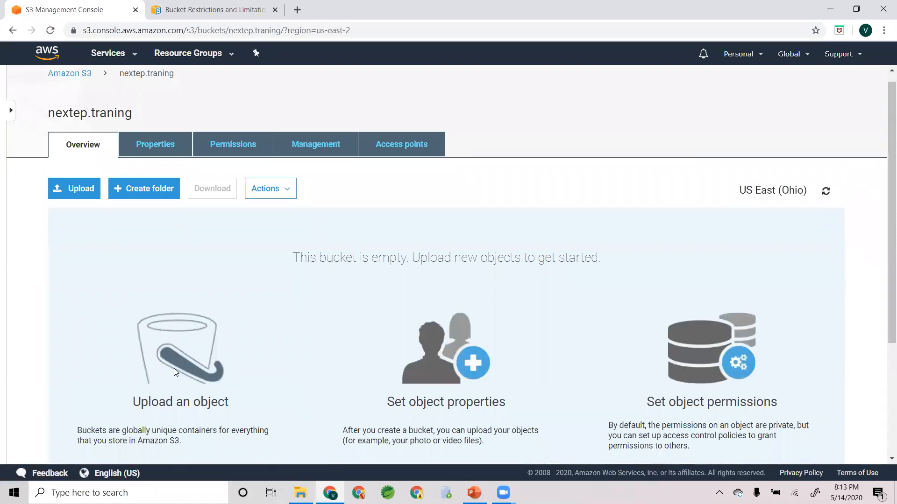
{"action": "scroll", "coordinate": [174, 368], "scroll_direction": "down", "scroll_amount": 2}
{"action": "scroll", "coordinate": [173, 364], "scroll_direction": "up", "scroll_amount": 1}
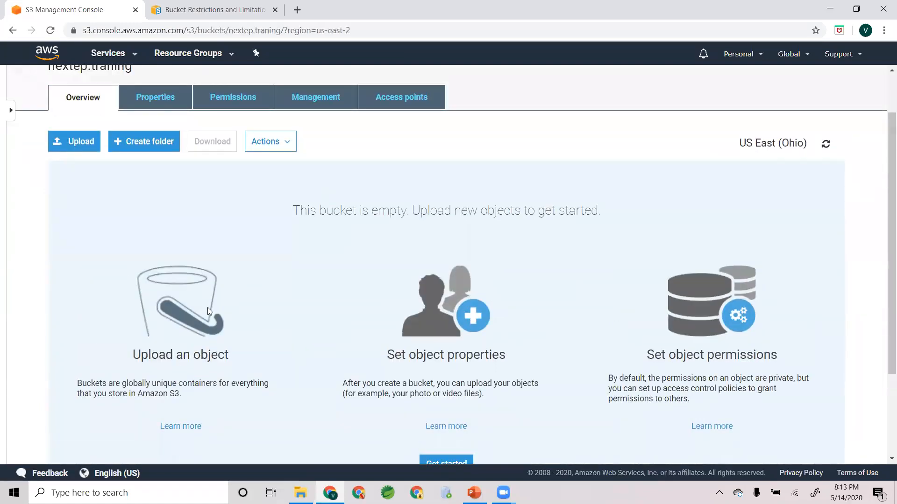
{"action": "scroll", "coordinate": [208, 310], "scroll_direction": "up", "scroll_amount": 1}
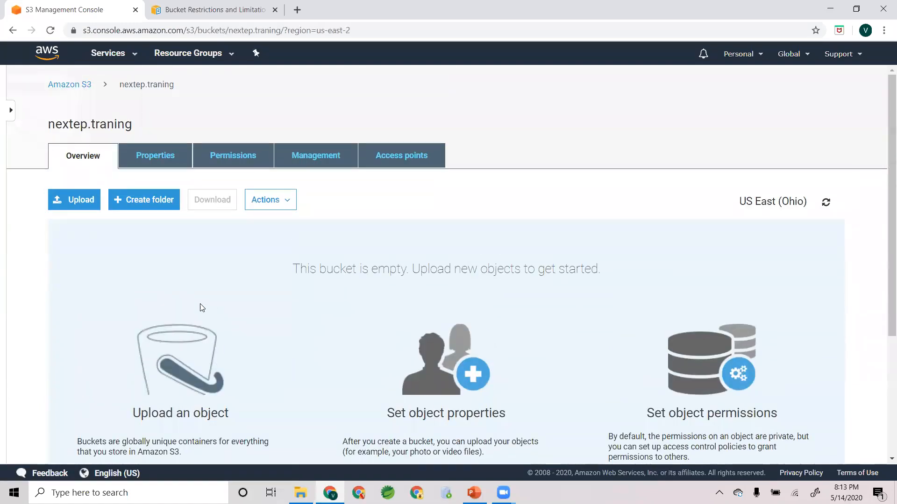
- Start an upload to the bucket, add the file LogoMakr_60lLWX.png and continue to the permissions
{"action": "left_click", "coordinate": [71, 206]}
{"action": "left_click", "coordinate": [458, 342]}
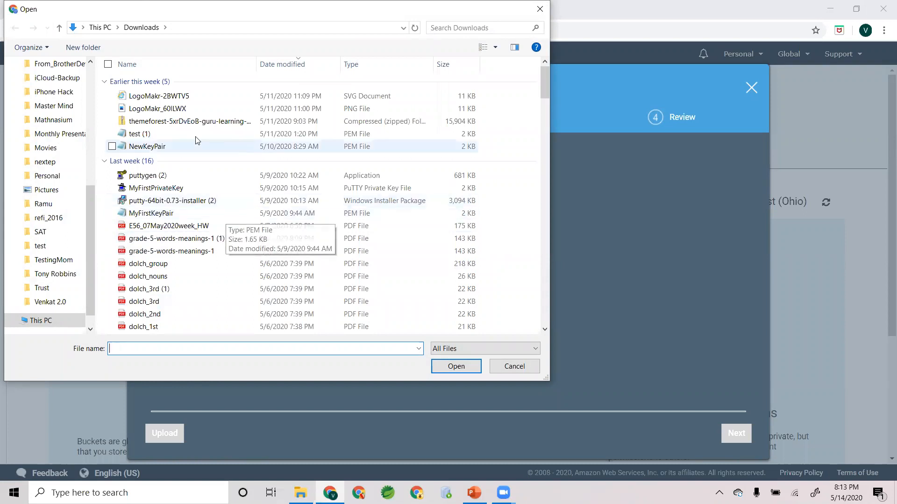
{"action": "double_click", "coordinate": [170, 112]}
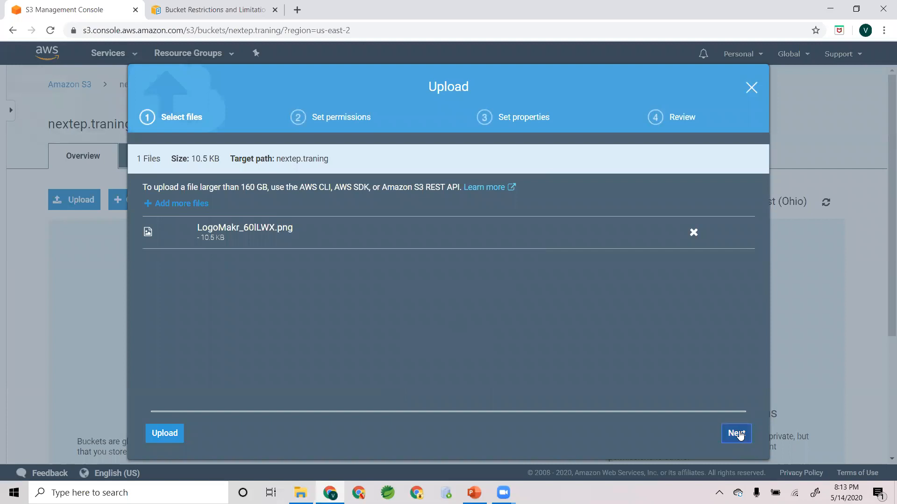
{"action": "left_click", "coordinate": [736, 434]}
- Review the owner, other-account and public permissions for the upload, keep them and continue to the properties
{"action": "scroll", "coordinate": [353, 368], "scroll_direction": "down", "scroll_amount": 1}
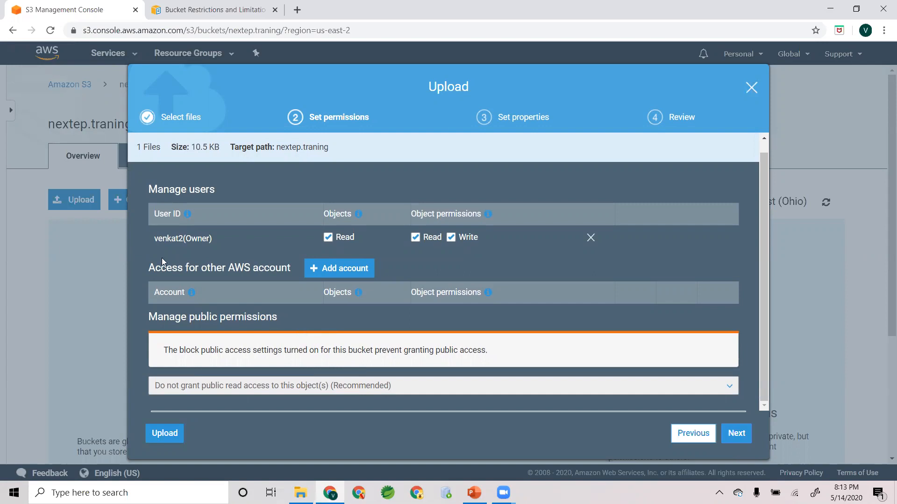
{"action": "left_click_drag", "start_coordinate": [155, 239], "coordinate": [192, 240]}
{"action": "left_click", "coordinate": [234, 239]}
{"action": "left_click_drag", "start_coordinate": [150, 267], "coordinate": [291, 269]}
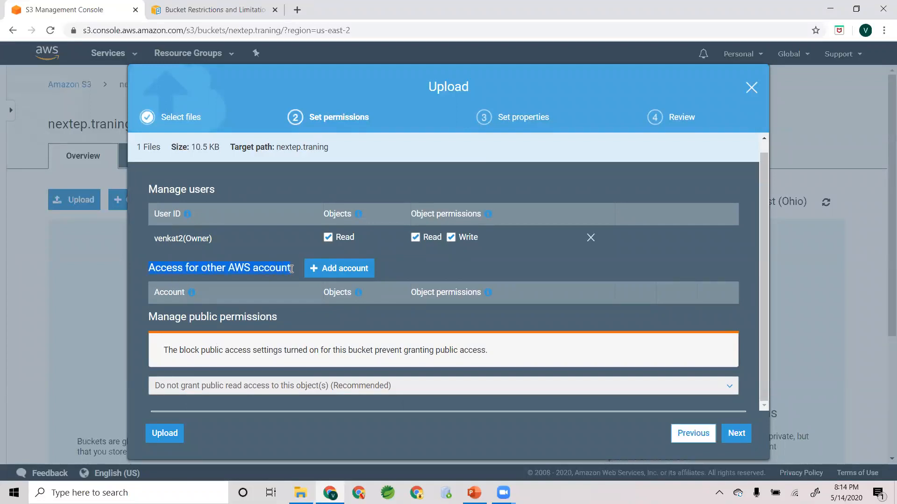
{"action": "left_click_drag", "start_coordinate": [149, 317], "coordinate": [278, 315]}
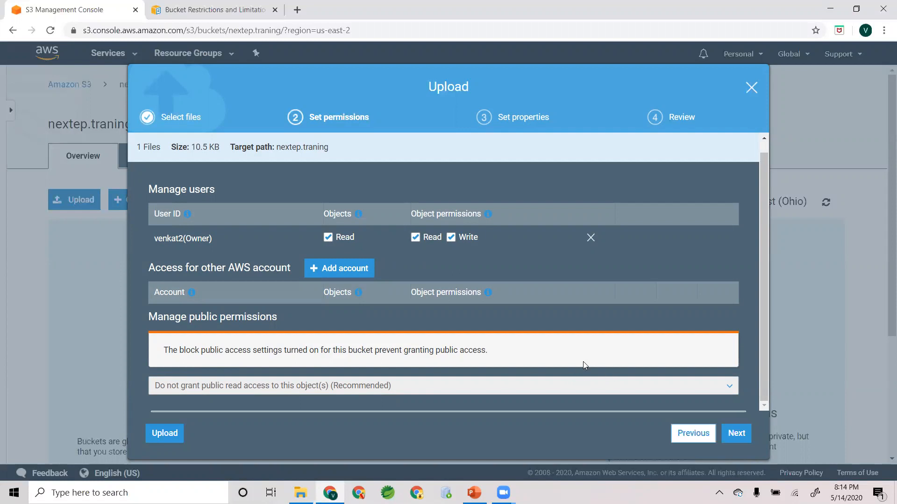
{"action": "left_click", "coordinate": [733, 436]}
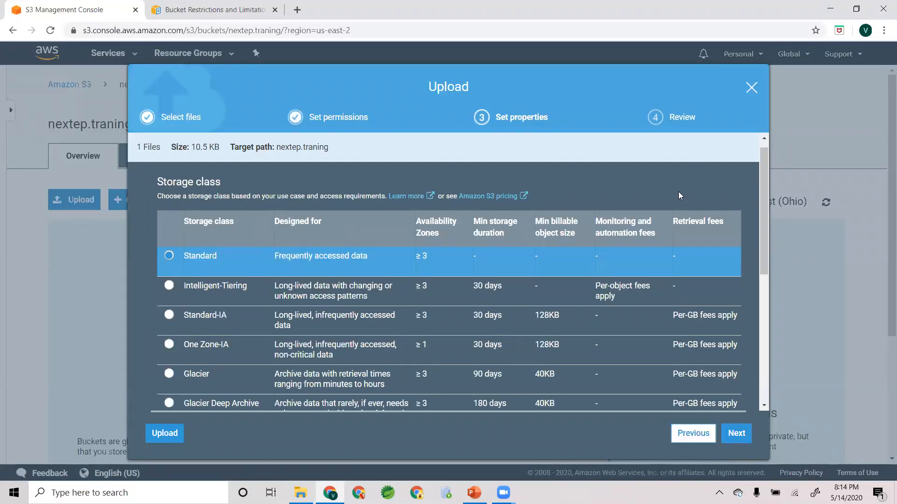
- Compare the Standard storage class with Intelligent-Tiering on intended use and availability zones, and select Intelligent-Tiering
{"action": "left_click_drag", "start_coordinate": [762, 179], "coordinate": [758, 200]}
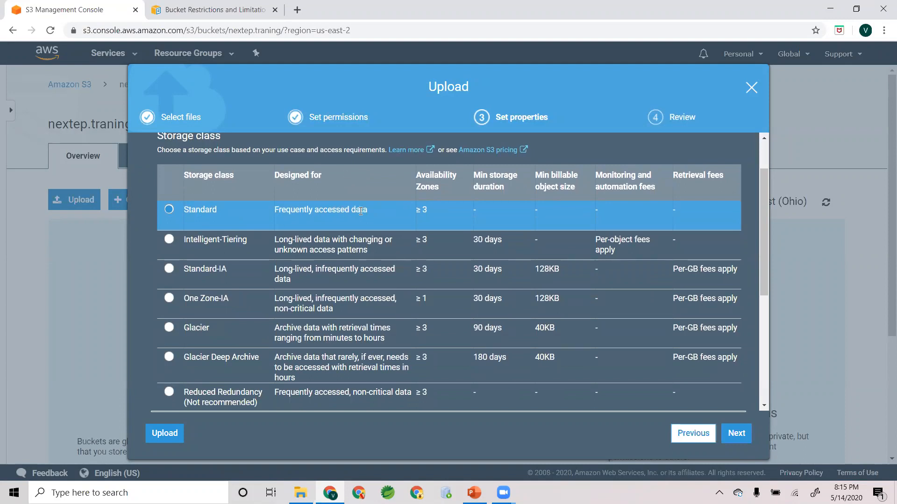
{"action": "left_click_drag", "start_coordinate": [416, 209], "coordinate": [427, 209]}
{"action": "left_click_drag", "start_coordinate": [763, 208], "coordinate": [763, 222]}
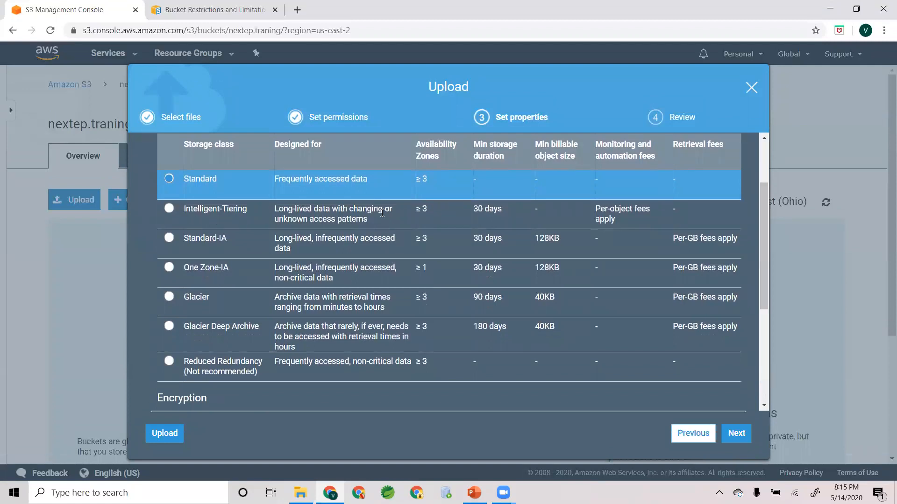
{"action": "left_click_drag", "start_coordinate": [422, 209], "coordinate": [427, 209]}
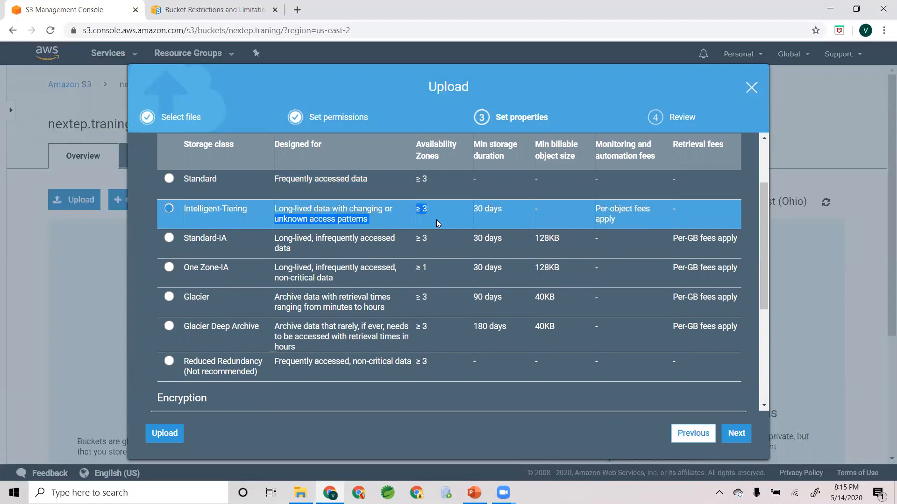
{"action": "left_click", "coordinate": [417, 212]}
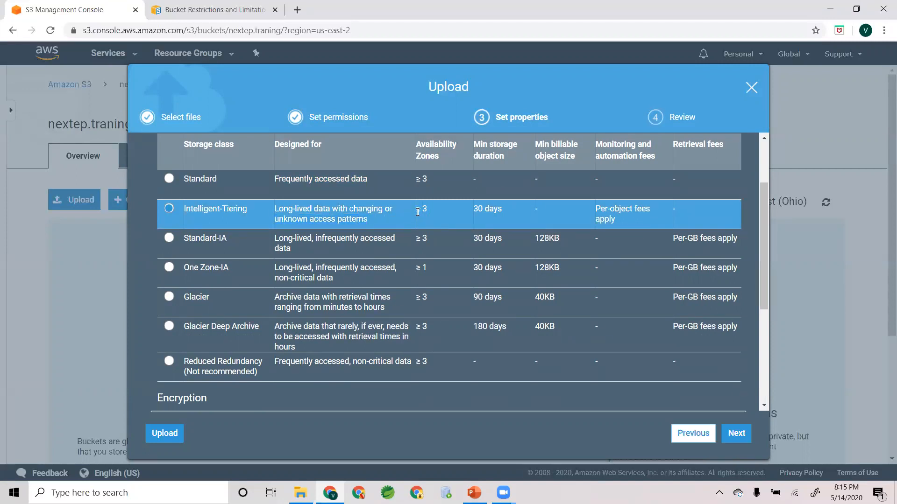
- Select Standard-IA and One Zone-IA in turn to compare their intended use and availability zones
{"action": "left_click", "coordinate": [240, 245]}
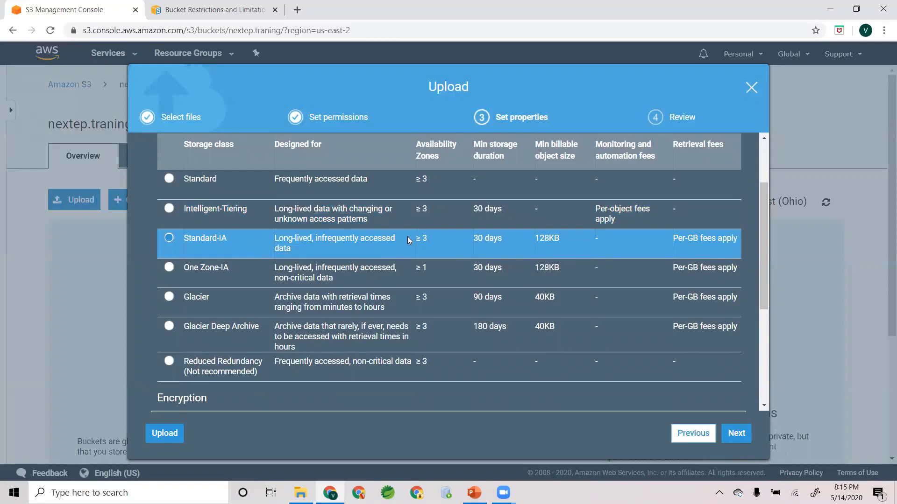
{"action": "left_click_drag", "start_coordinate": [408, 237], "coordinate": [425, 239]}
{"action": "left_click", "coordinate": [326, 276]}
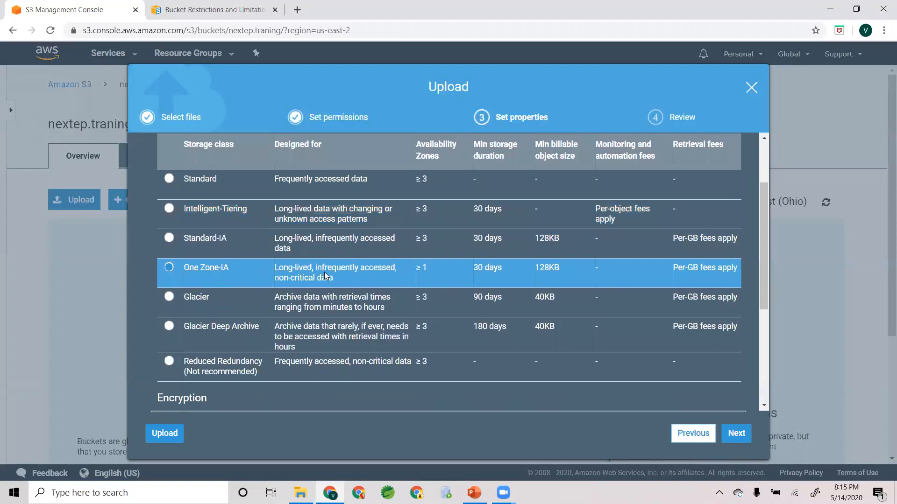
{"action": "left_click_drag", "start_coordinate": [427, 267], "coordinate": [417, 264]}
{"action": "left_click", "coordinate": [417, 264]}
- Select Glacier and Glacier Deep Archive in turn to examine the archive storage classes
{"action": "left_click", "coordinate": [220, 301]}
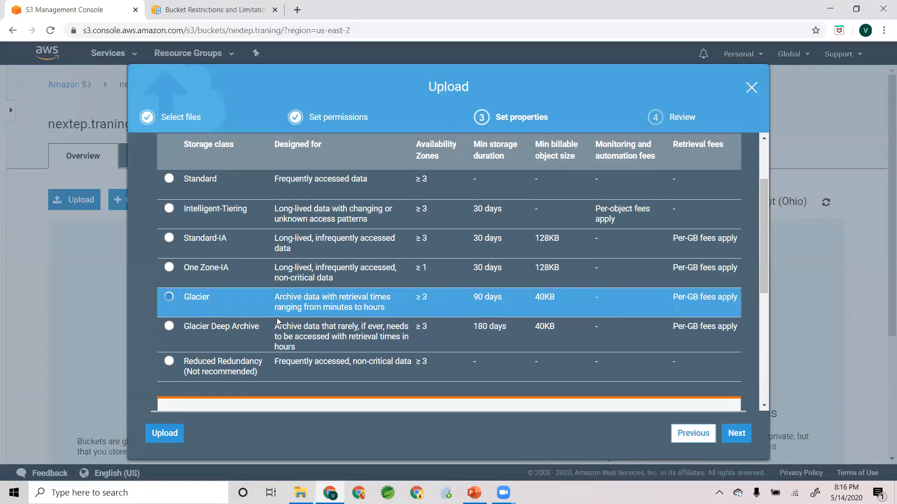
{"action": "left_click", "coordinate": [258, 330]}
{"action": "scroll", "coordinate": [411, 312], "scroll_direction": "down", "scroll_amount": 3}
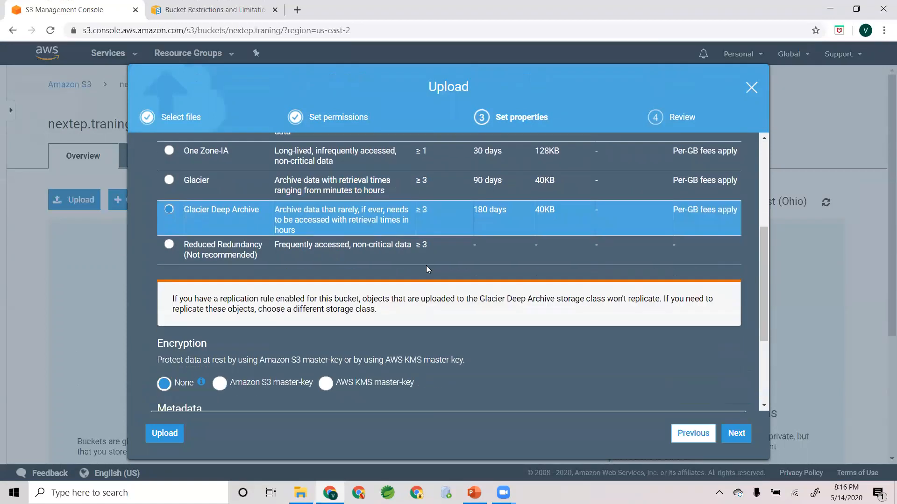
{"action": "scroll", "coordinate": [428, 267], "scroll_direction": "up", "scroll_amount": 3}
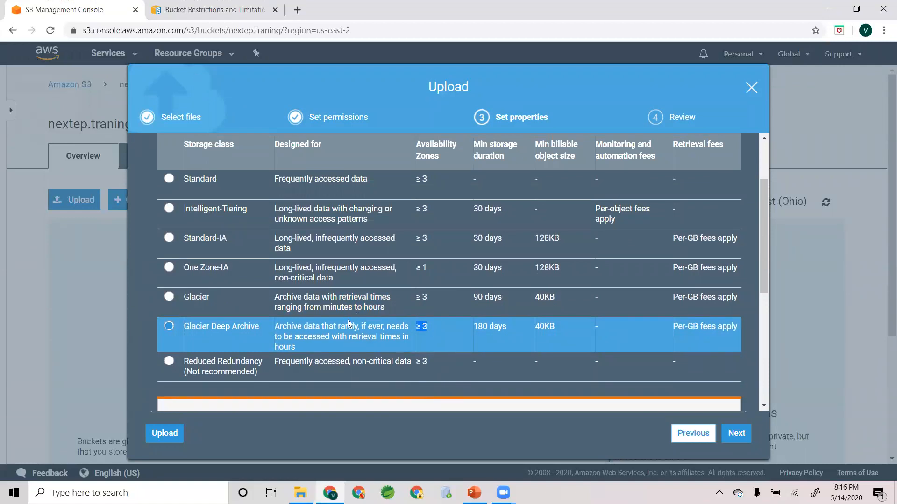
{"action": "scroll", "coordinate": [347, 323], "scroll_direction": "down", "scroll_amount": 1}
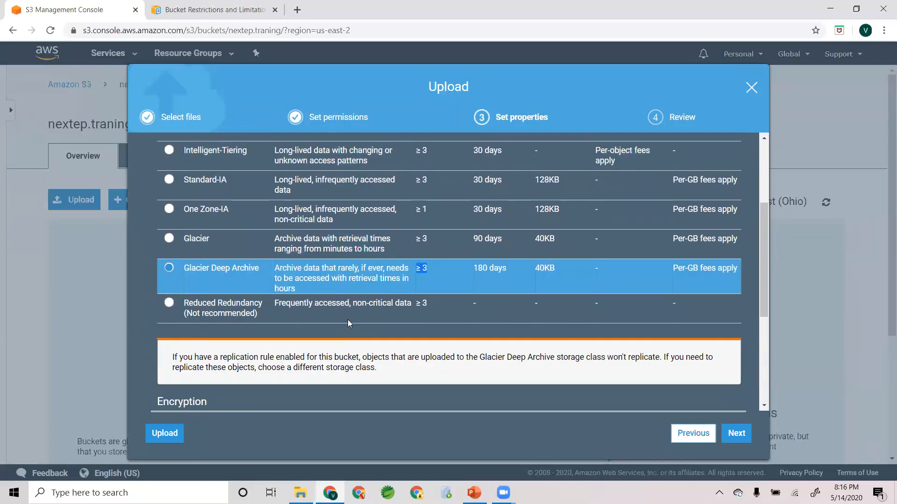
- Select the Reduced Redundancy storage class, read its description and return to the start of the storage class list
{"action": "left_click", "coordinate": [222, 309]}
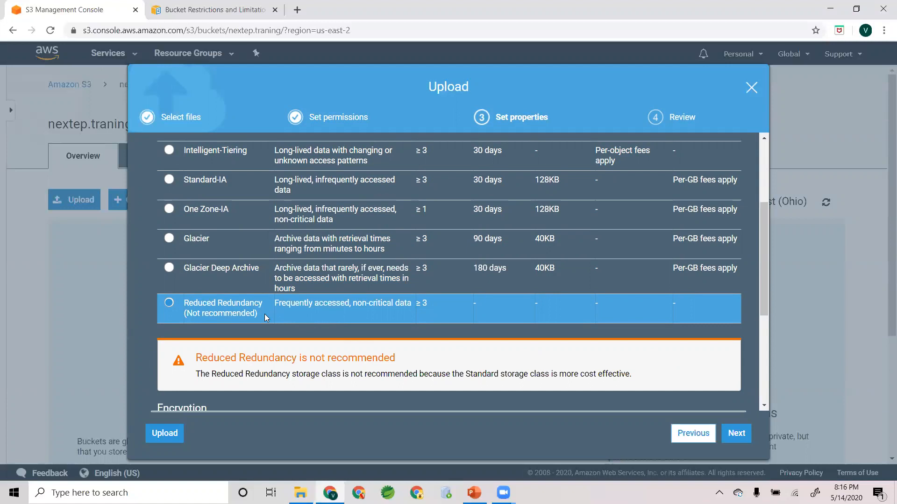
{"action": "left_click_drag", "start_coordinate": [265, 318], "coordinate": [182, 303]}
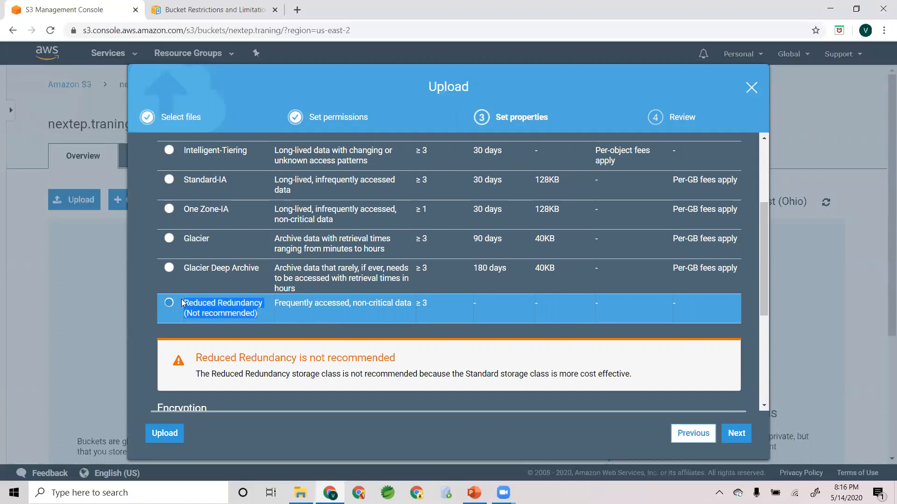
{"action": "left_click", "coordinate": [182, 302]}
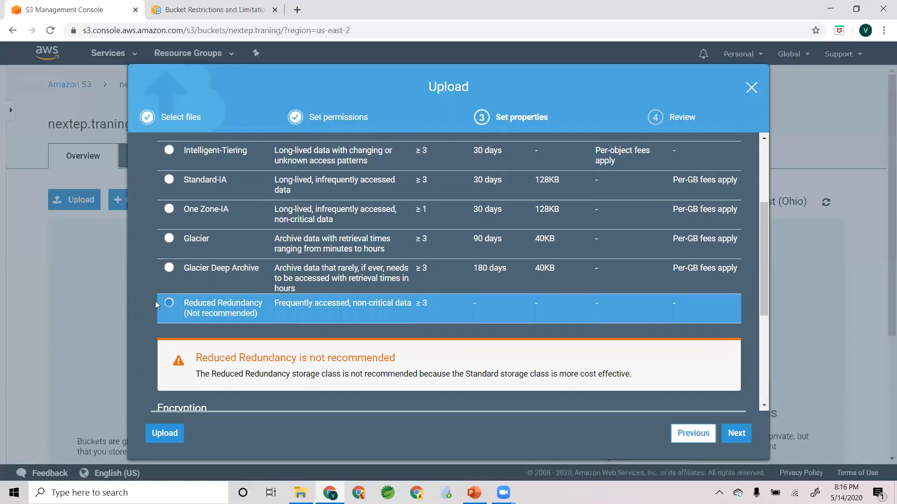
{"action": "scroll", "coordinate": [196, 303], "scroll_direction": "up", "scroll_amount": 3}
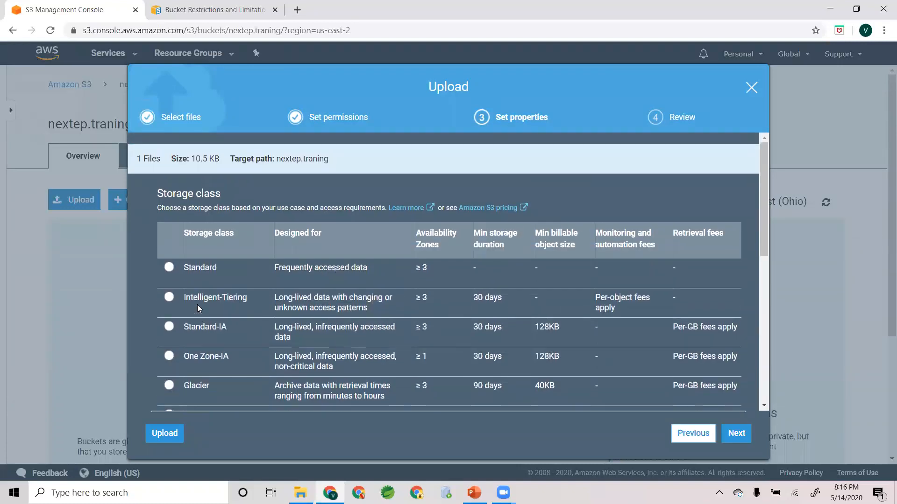
- Look through the encryption, metadata and tag options below the storage classes and return to the start of the list
{"action": "scroll", "coordinate": [200, 308], "scroll_direction": "down", "scroll_amount": 1}
{"action": "scroll", "coordinate": [214, 258], "scroll_direction": "down", "scroll_amount": 3}
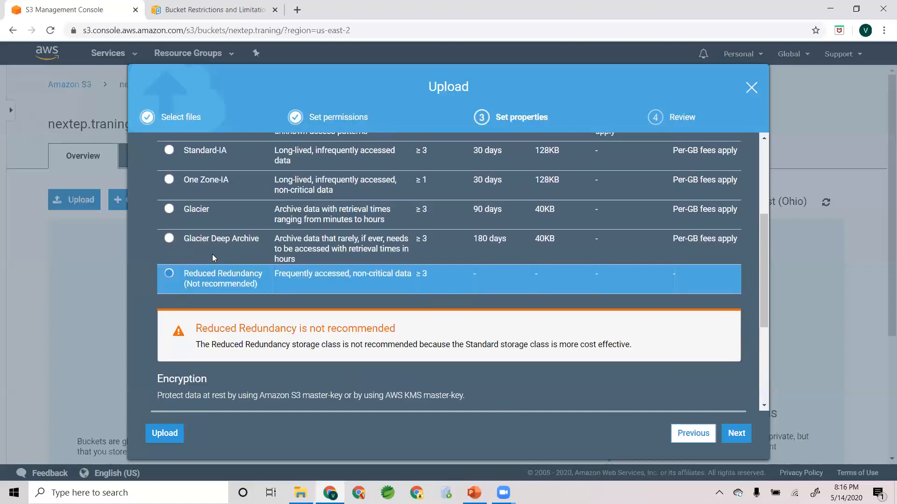
{"action": "scroll", "coordinate": [192, 327], "scroll_direction": "down", "scroll_amount": 1}
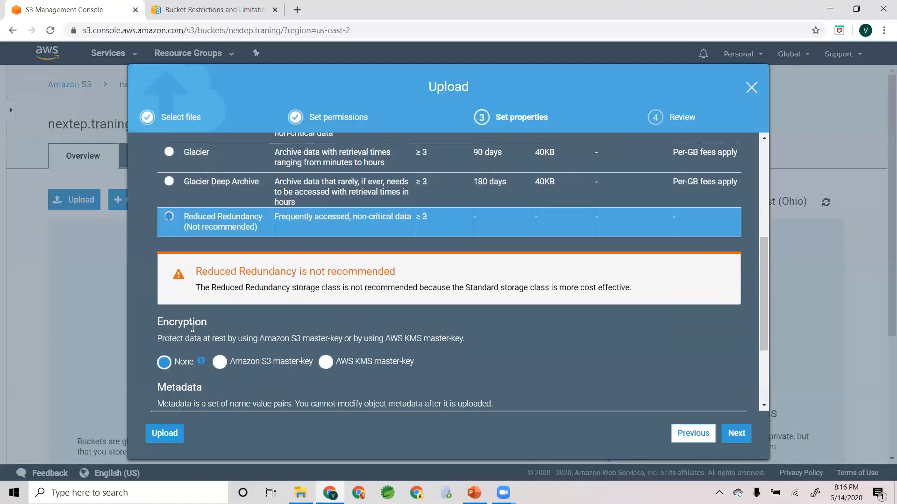
{"action": "scroll", "coordinate": [194, 322], "scroll_direction": "down", "scroll_amount": 2}
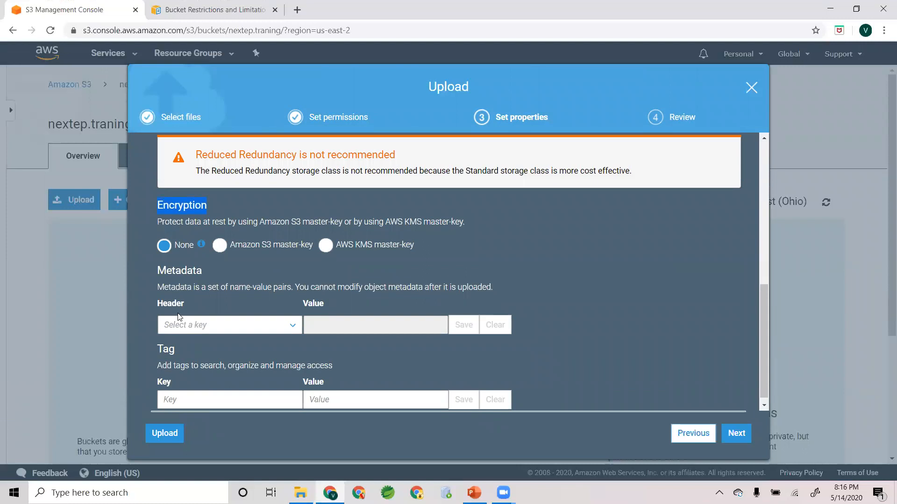
{"action": "scroll", "coordinate": [179, 317], "scroll_direction": "down", "scroll_amount": 1}
{"action": "scroll", "coordinate": [179, 317], "scroll_direction": "up", "scroll_amount": 5}
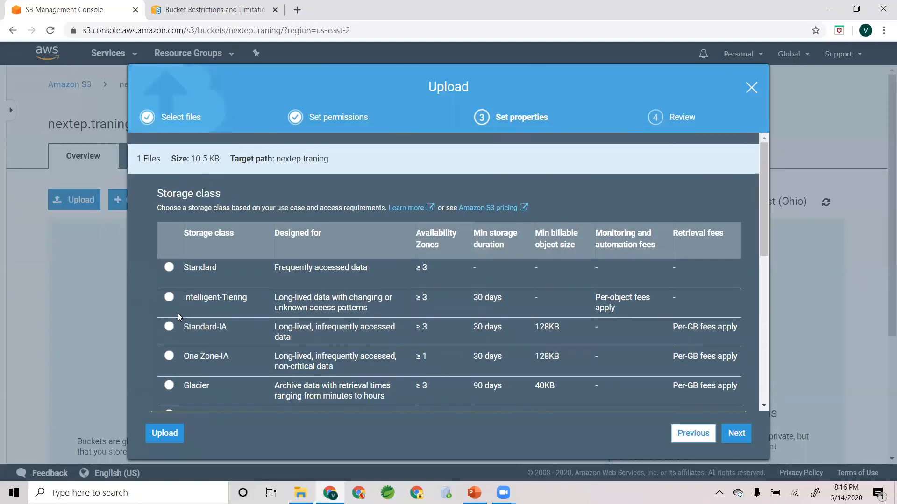
- Choose the Standard storage class and complete the upload of the file to the nextep.traning bucket
{"action": "left_click", "coordinate": [169, 266]}
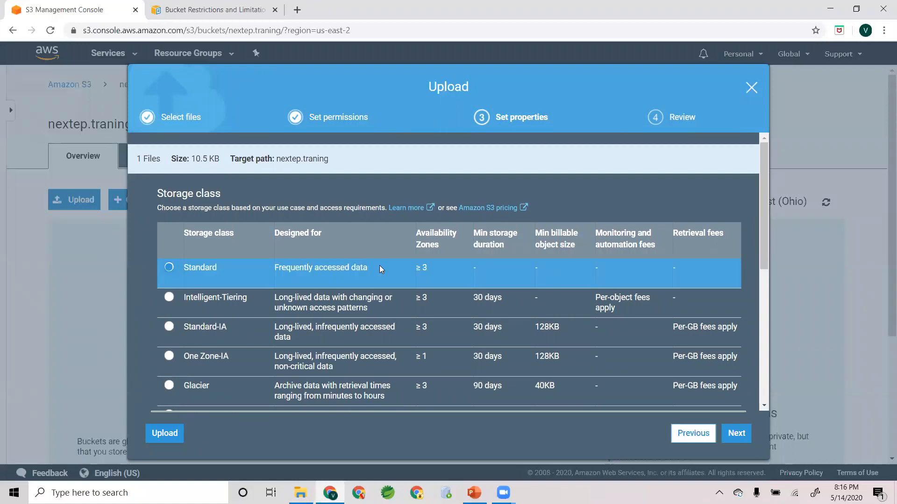
{"action": "left_click", "coordinate": [736, 433]}
{"action": "left_click", "coordinate": [732, 433]}
{"action": "scroll", "coordinate": [149, 384], "scroll_direction": "down", "scroll_amount": 1}
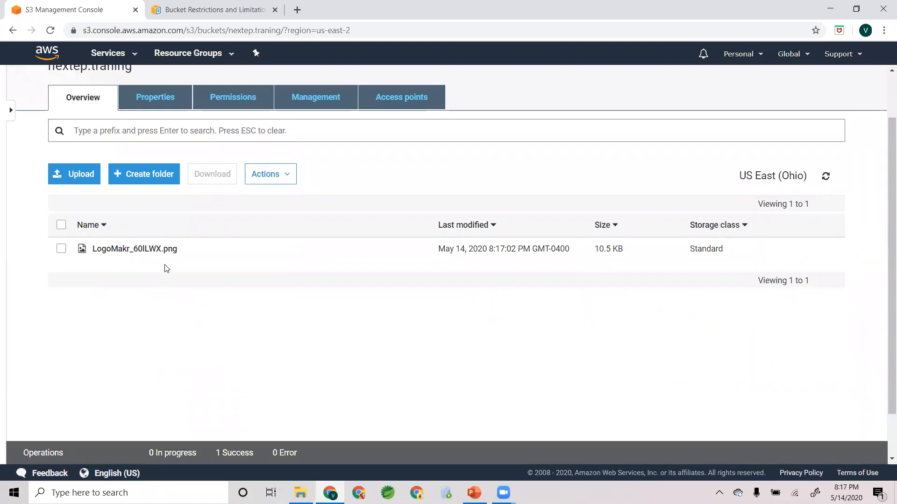
- Open the details of the uploaded LogoMakr_60lLWX.png and locate its Object URL
{"action": "left_click", "coordinate": [143, 252]}
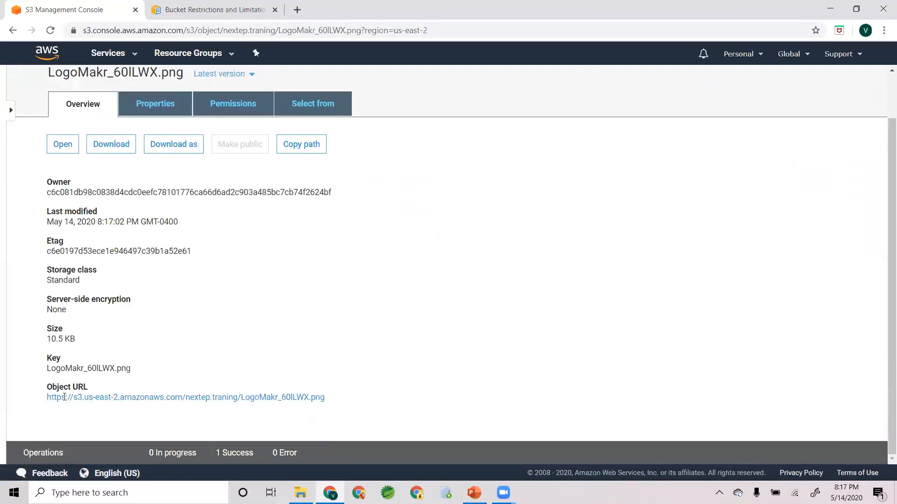
{"action": "left_click_drag", "start_coordinate": [273, 389], "coordinate": [328, 399]}
{"action": "left_click", "coordinate": [367, 388]}
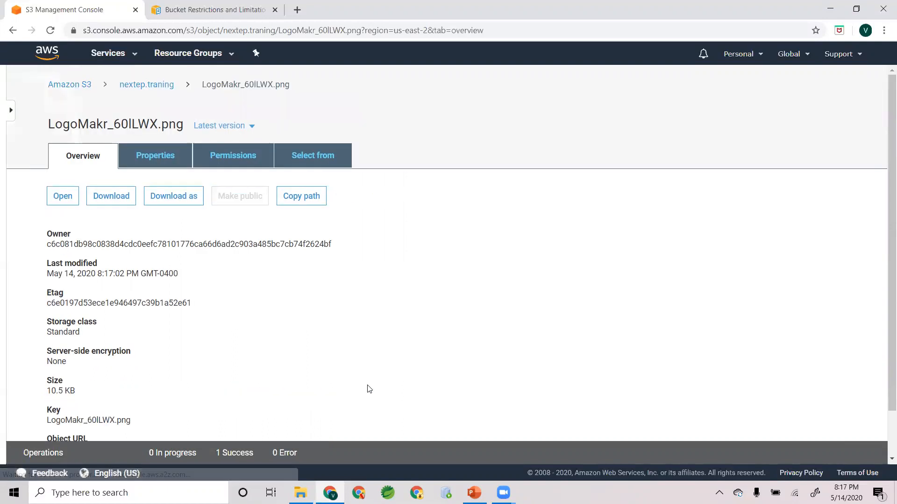
{"action": "scroll", "coordinate": [366, 388], "scroll_direction": "down", "scroll_amount": 1}
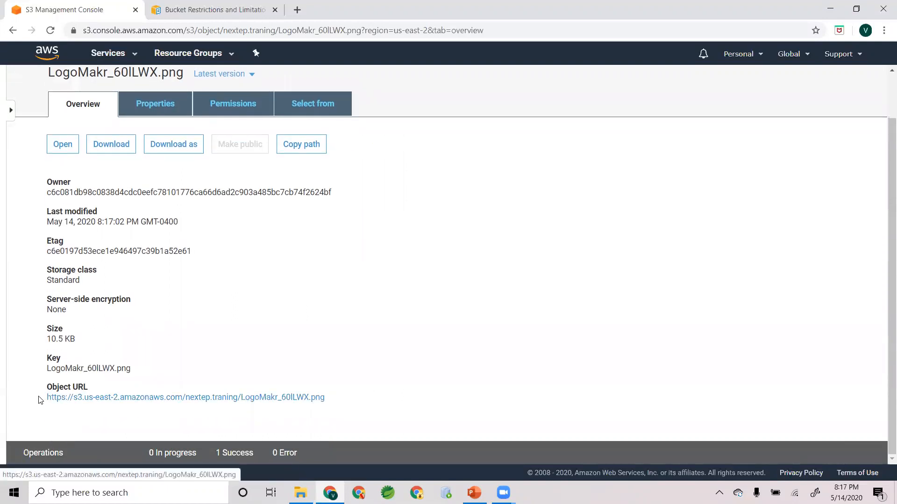
- Copy the Object URL up to the bucket name, without the file name, into a new Notepad document
{"action": "left_click_drag", "start_coordinate": [41, 401], "coordinate": [240, 399]}
{"action": "key", "text": "ctrl+c"}
{"action": "left_click", "coordinate": [136, 493]}
{"action": "type", "text": "notepad"}
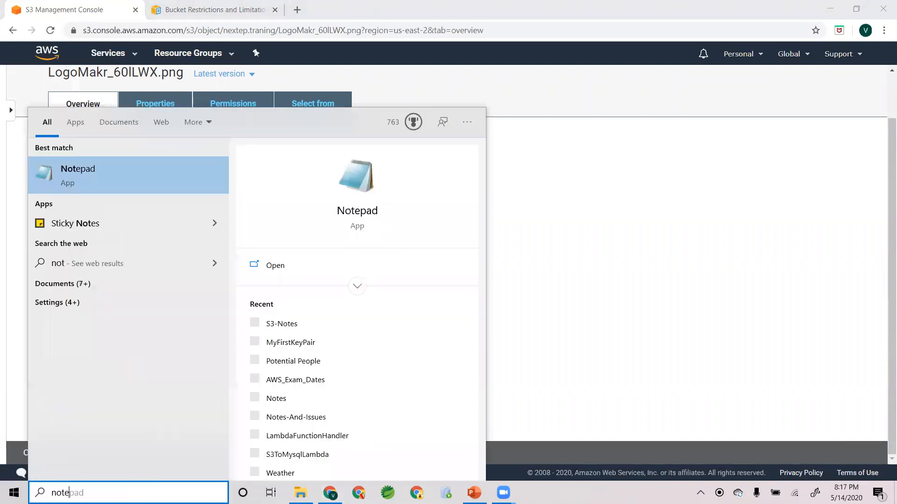
{"action": "key", "text": "Return"}
{"action": "key", "text": "ctrl+v"}
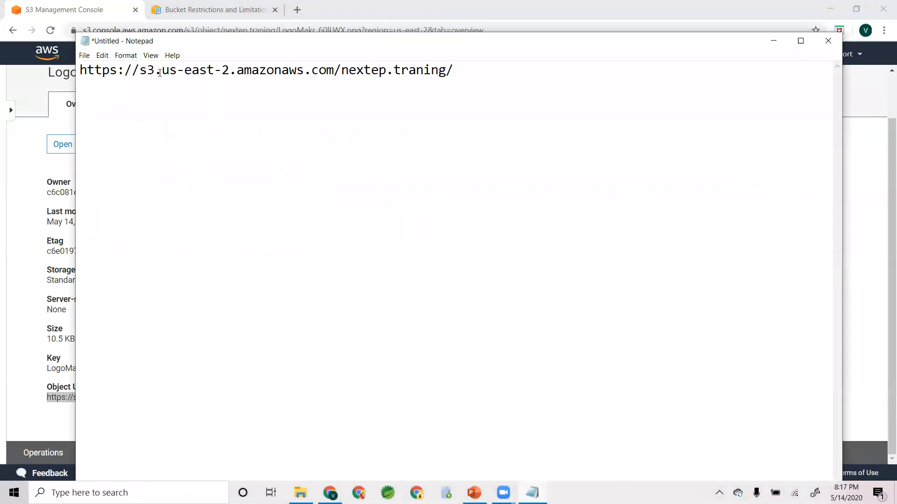
- Examine the region, domain and bucket name parts of the URL in Notepad, and switch back to the browser
{"action": "left_click_drag", "start_coordinate": [162, 71], "coordinate": [447, 70]}
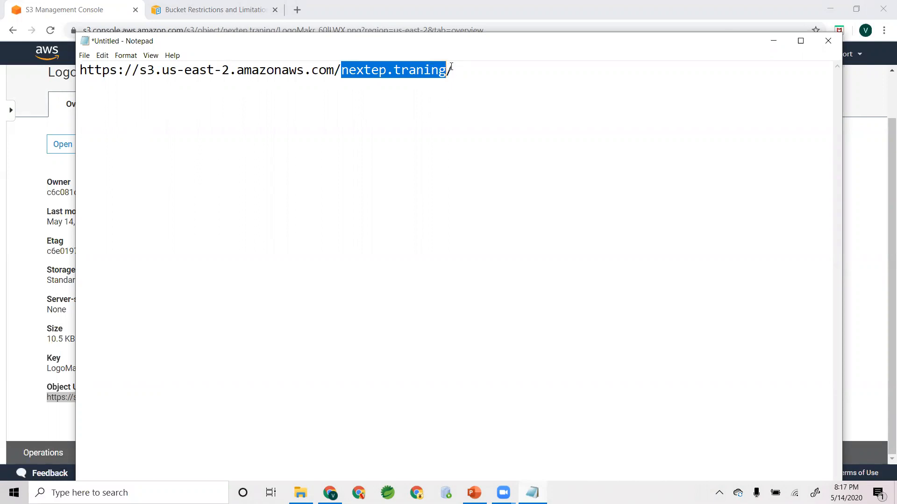
{"action": "left_click", "coordinate": [467, 69]}
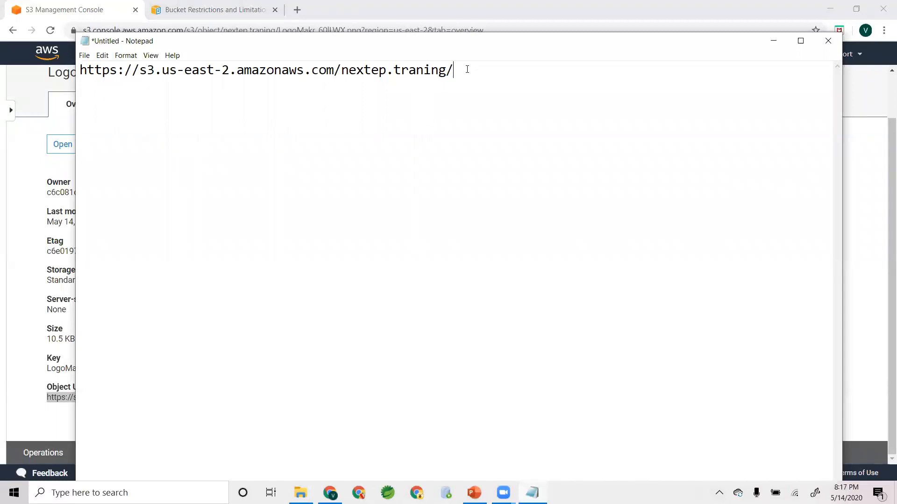
{"action": "key", "text": "alt+Tab"}
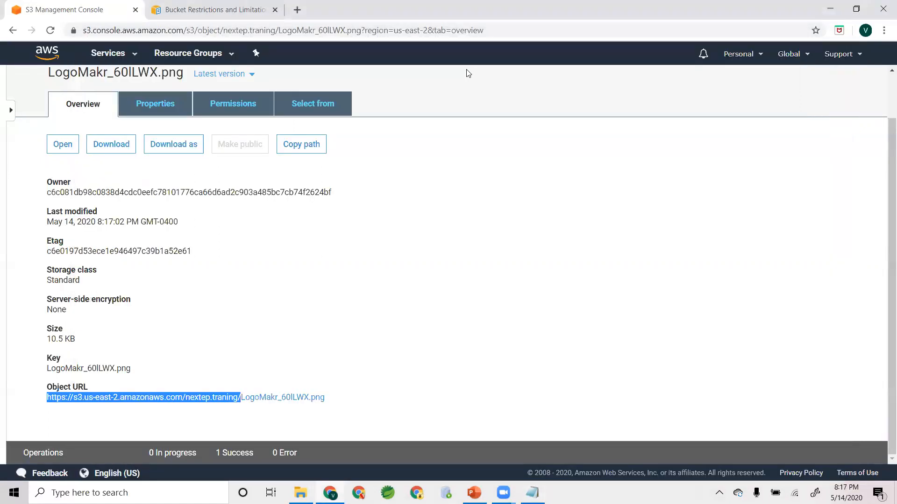
- Compare the file name at the end of the Object URL with the object's Key value
{"action": "left_click", "coordinate": [321, 350]}
{"action": "left_click_drag", "start_coordinate": [358, 397], "coordinate": [241, 398]}
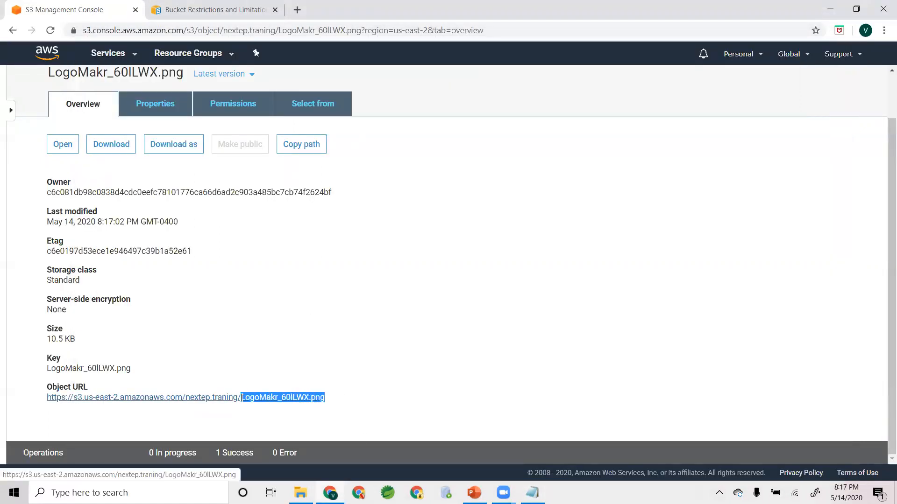
{"action": "left_click", "coordinate": [180, 344]}
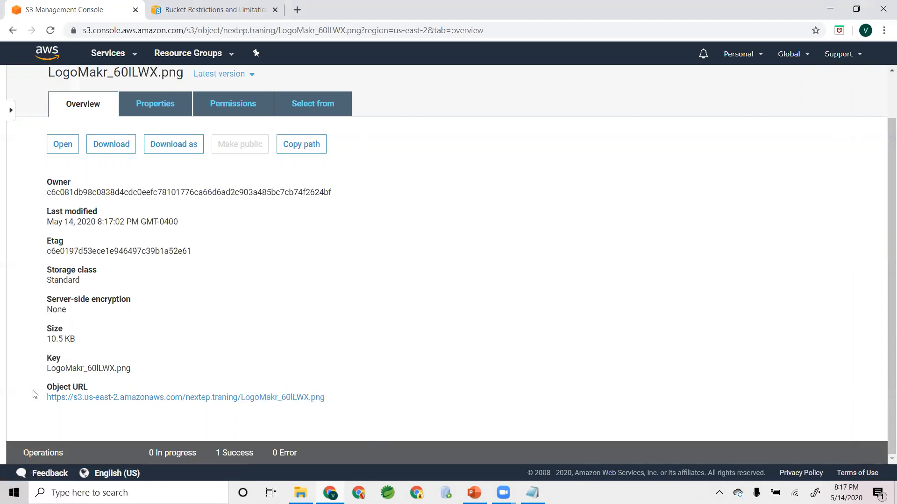
{"action": "left_click_drag", "start_coordinate": [46, 368], "coordinate": [132, 374]}
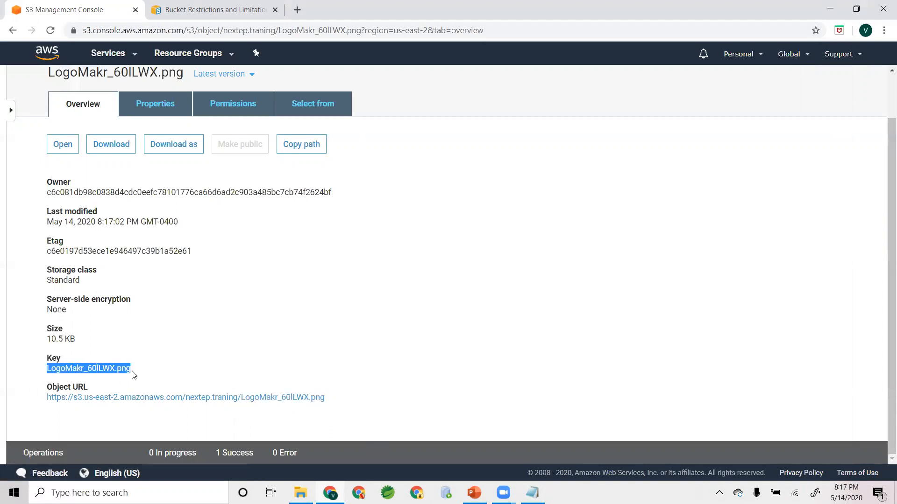
{"action": "left_click", "coordinate": [154, 374]}
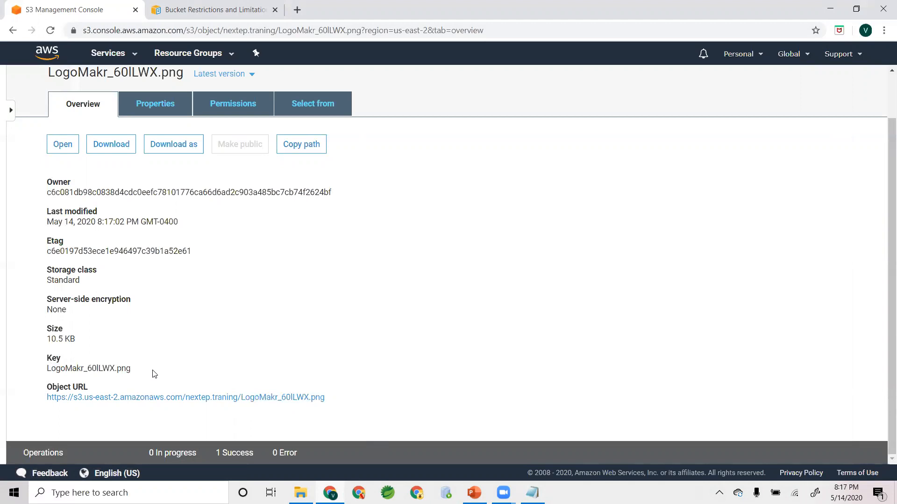
{"action": "left_click_drag", "start_coordinate": [132, 370], "coordinate": [51, 373]}
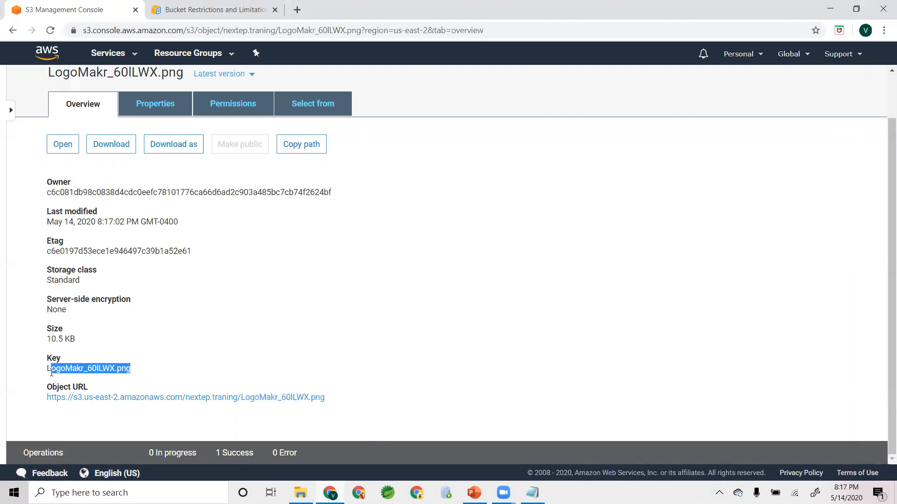
{"action": "left_click", "coordinate": [107, 381]}
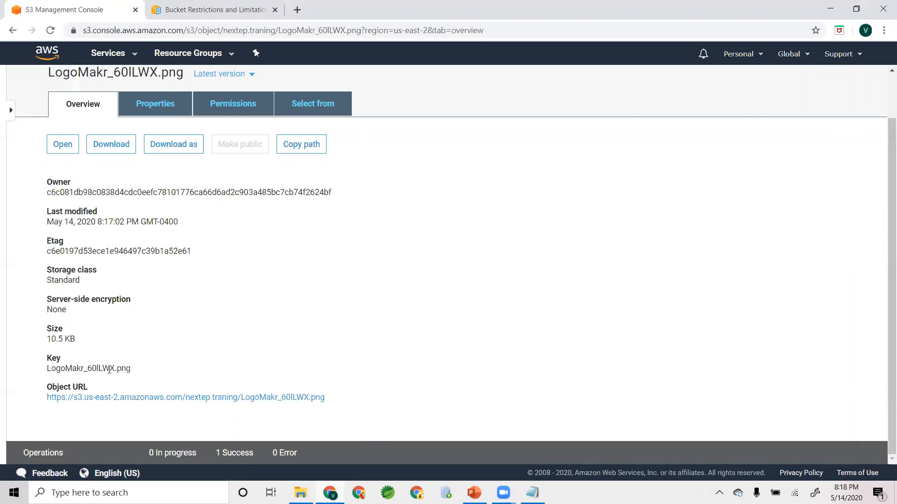
{"action": "left_click_drag", "start_coordinate": [135, 372], "coordinate": [47, 371]}
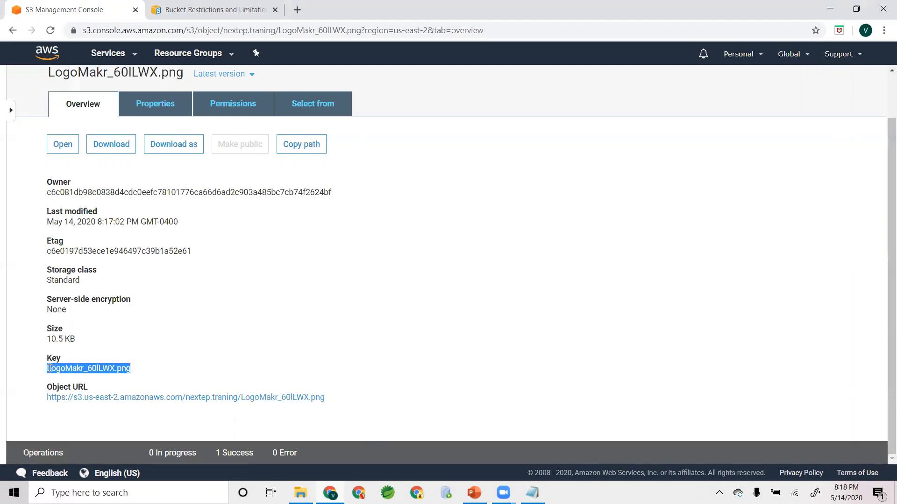
{"action": "left_click", "coordinate": [160, 349]}
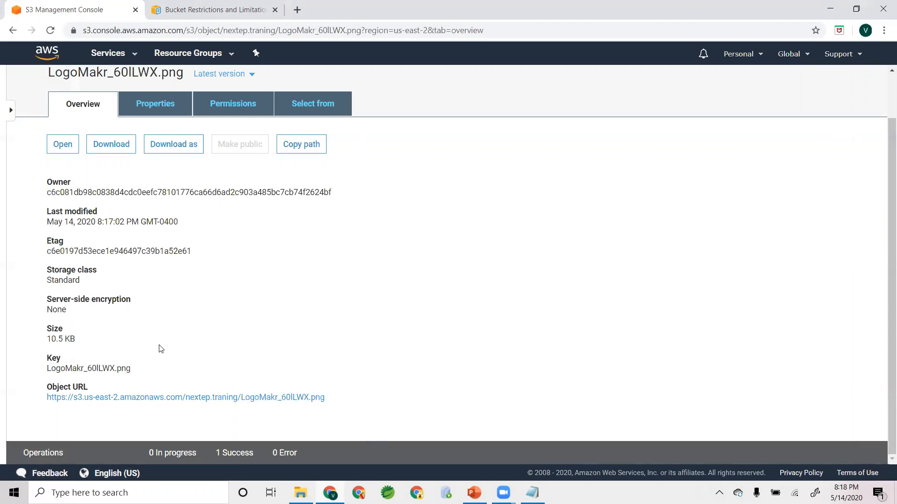
- Try to open the image through its Object URL, read the response and return to the object's details
{"action": "left_click", "coordinate": [196, 398]}
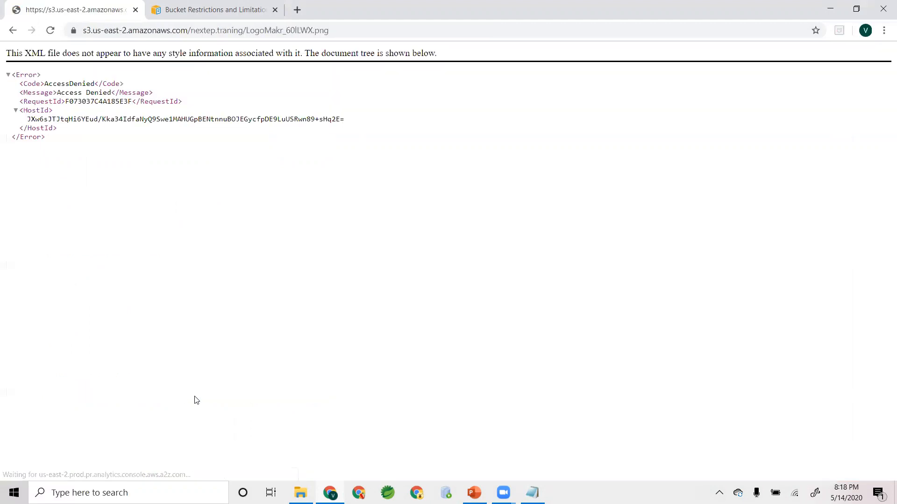
{"action": "double_click", "coordinate": [71, 84]}
{"action": "left_click", "coordinate": [196, 91]}
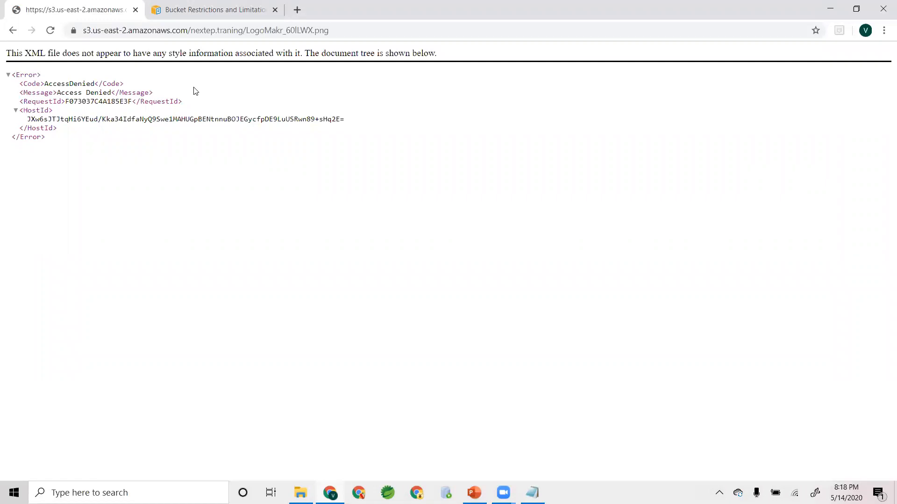
{"action": "left_click", "coordinate": [197, 32]}
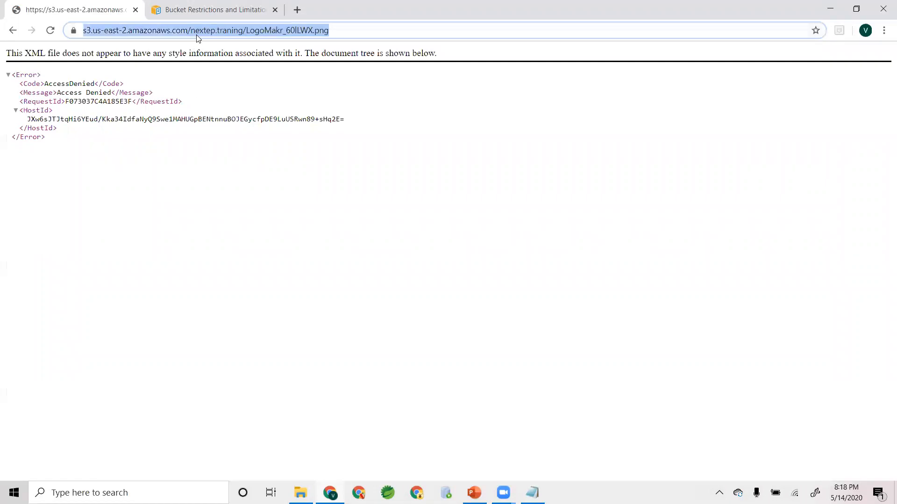
{"action": "left_click", "coordinate": [12, 31]}
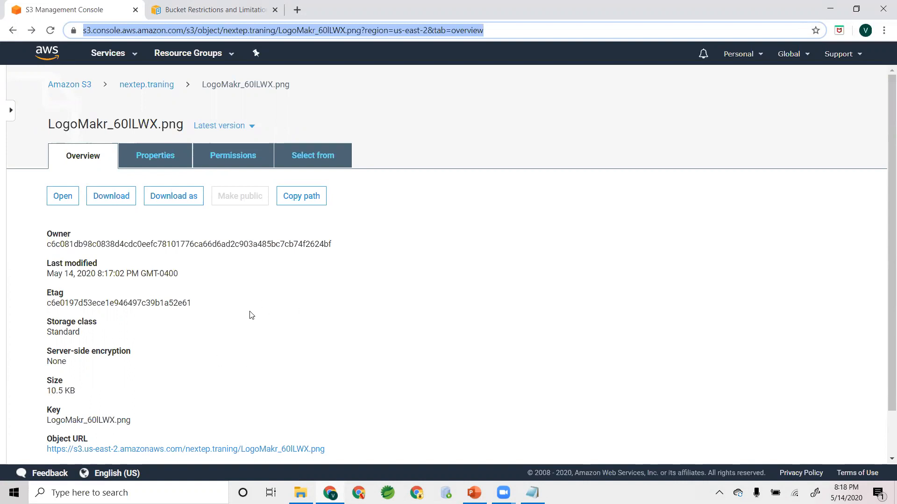
- Return to the bucket list and open the permissions of the nextep.traning bucket
{"action": "left_click", "coordinate": [135, 88]}
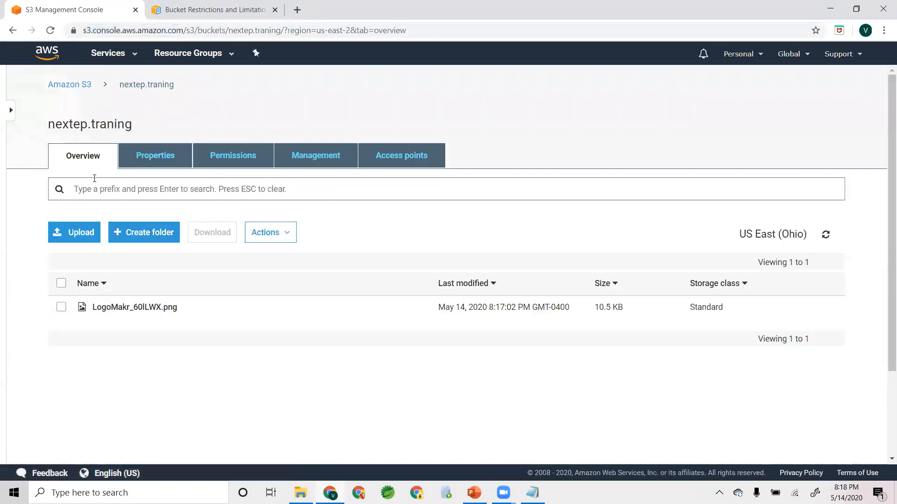
{"action": "left_click", "coordinate": [71, 88]}
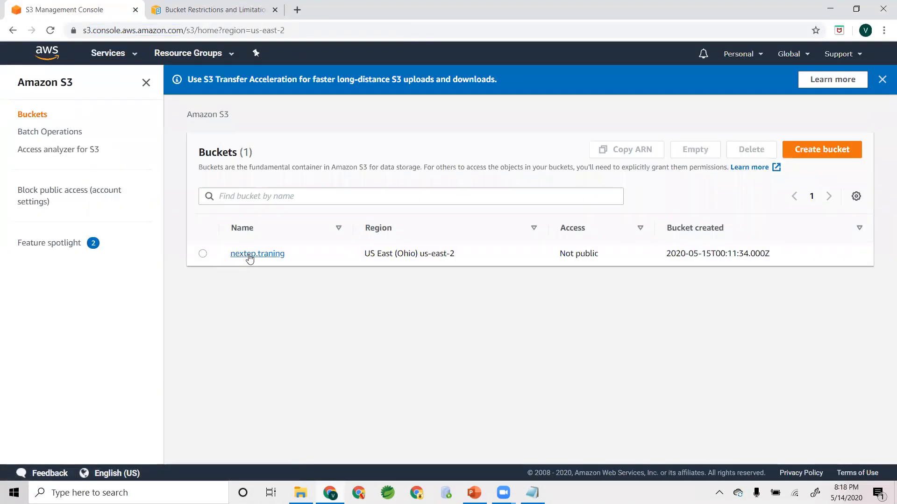
{"action": "left_click", "coordinate": [250, 254]}
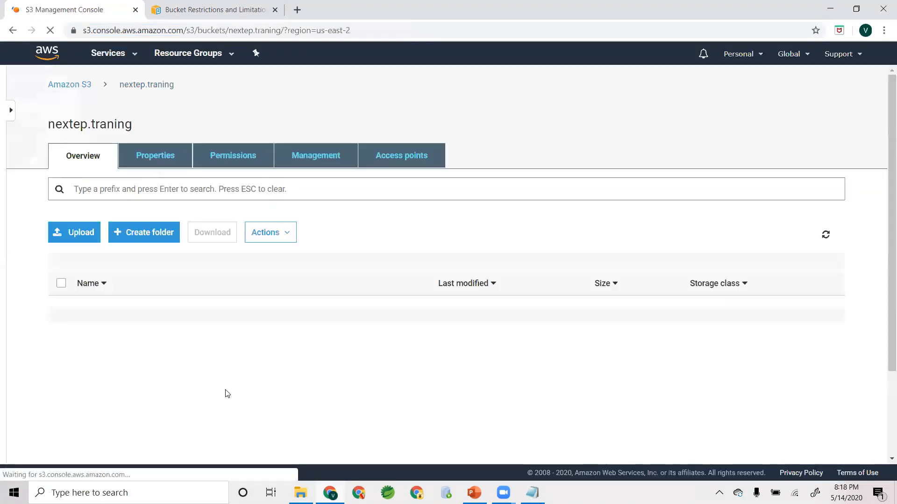
{"action": "left_click", "coordinate": [232, 159]}
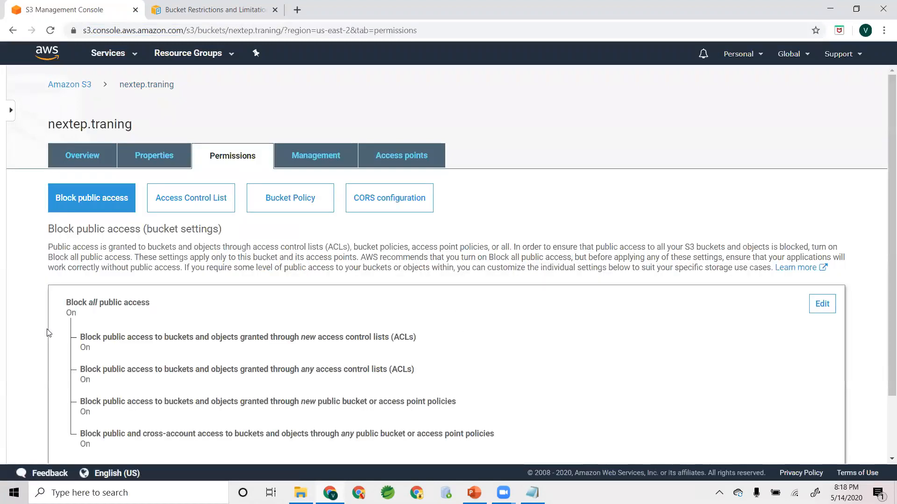
- Examine the bucket's Block all public access setting and its individual sub-settings
{"action": "scroll", "coordinate": [47, 323], "scroll_direction": "down", "scroll_amount": 2}
{"action": "left_click_drag", "start_coordinate": [65, 229], "coordinate": [157, 233]}
{"action": "left_click_drag", "start_coordinate": [69, 239], "coordinate": [85, 230]}
{"action": "triple_click", "coordinate": [85, 230]}
{"action": "left_click", "coordinate": [429, 218]}
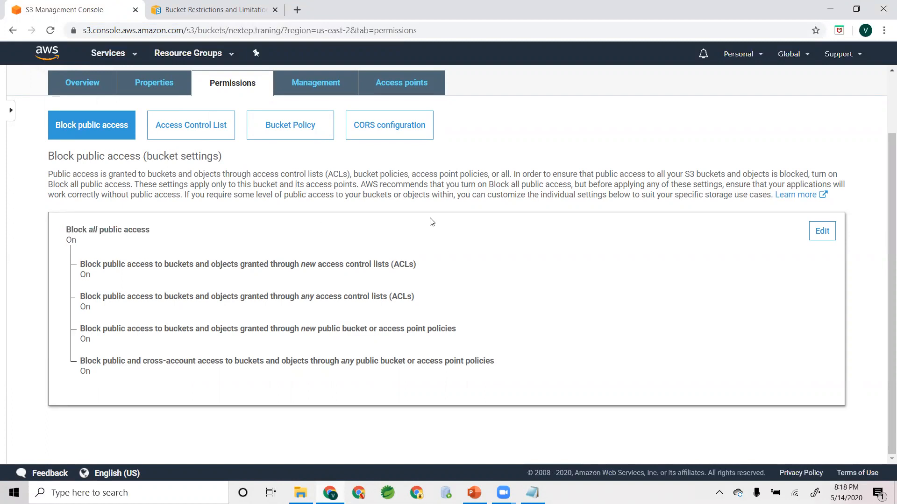
- Turn off Block all public access for the nextep.traning bucket and validate the change with the word "confirm"
{"action": "left_click", "coordinate": [820, 231]}
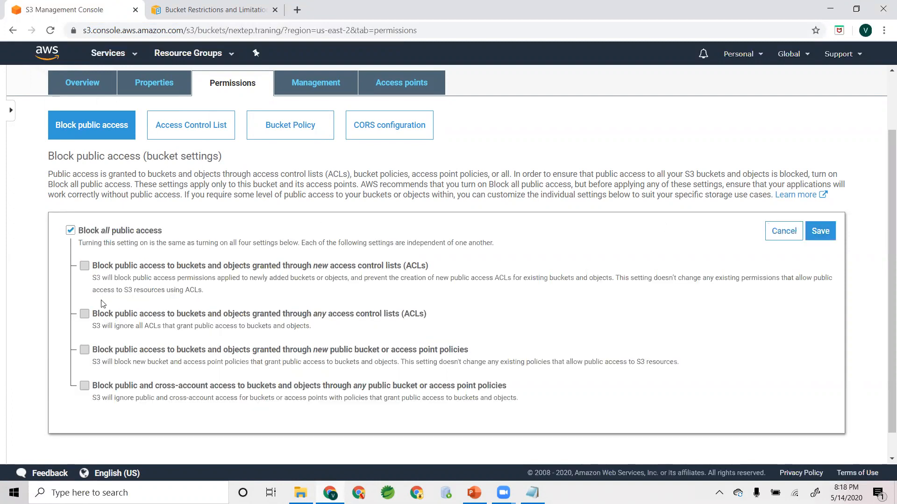
{"action": "scroll", "coordinate": [103, 293], "scroll_direction": "down", "scroll_amount": 1}
{"action": "left_click", "coordinate": [71, 204]}
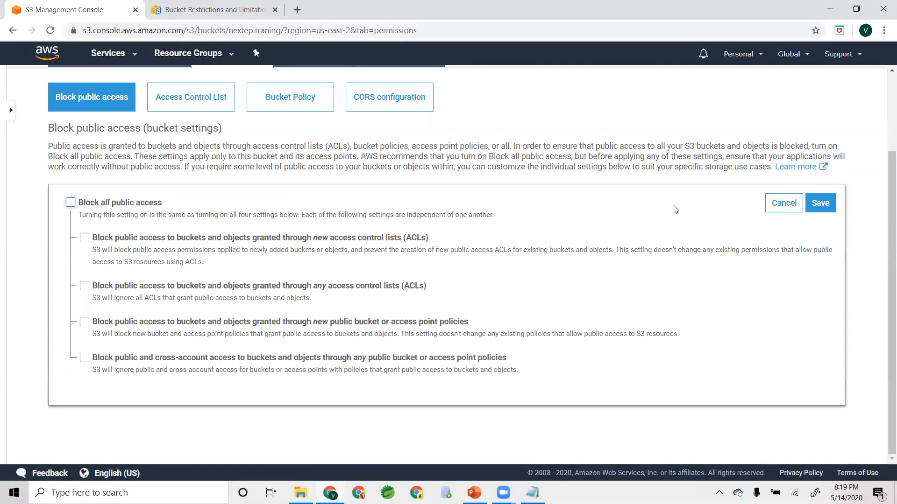
{"action": "left_click", "coordinate": [821, 203]}
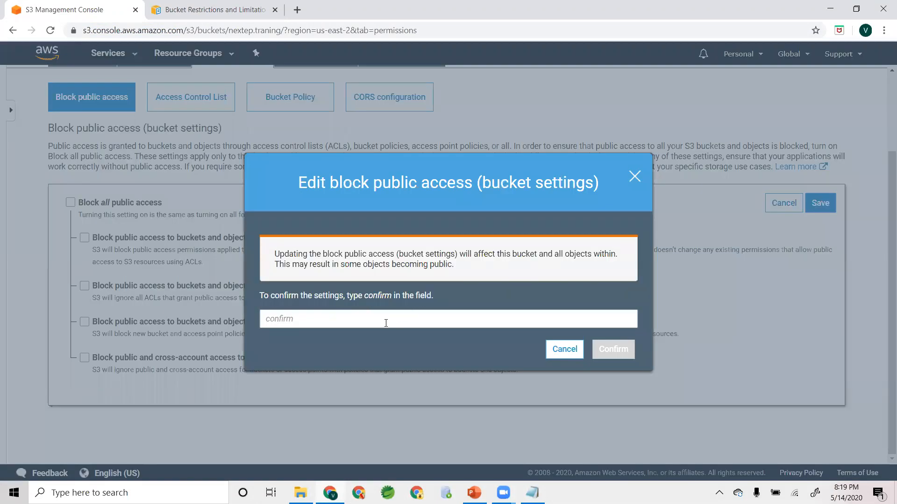
{"action": "left_click", "coordinate": [386, 321]}
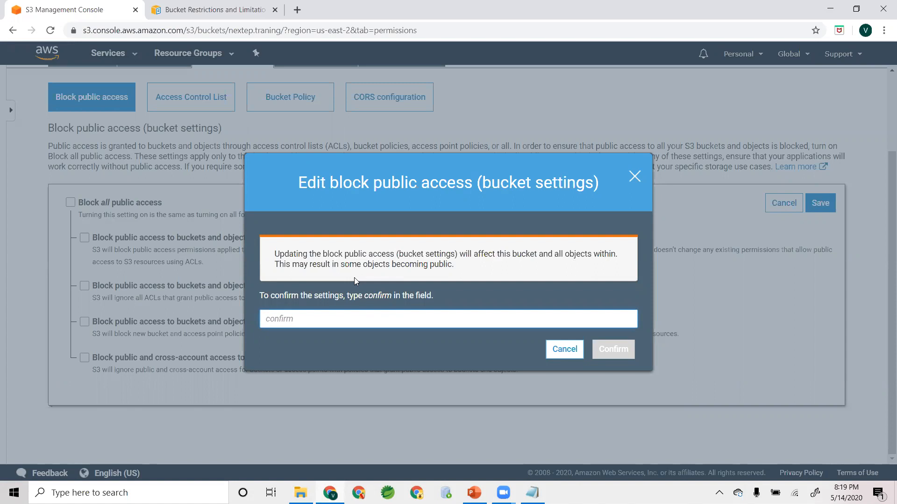
{"action": "type", "text": "confirm"}
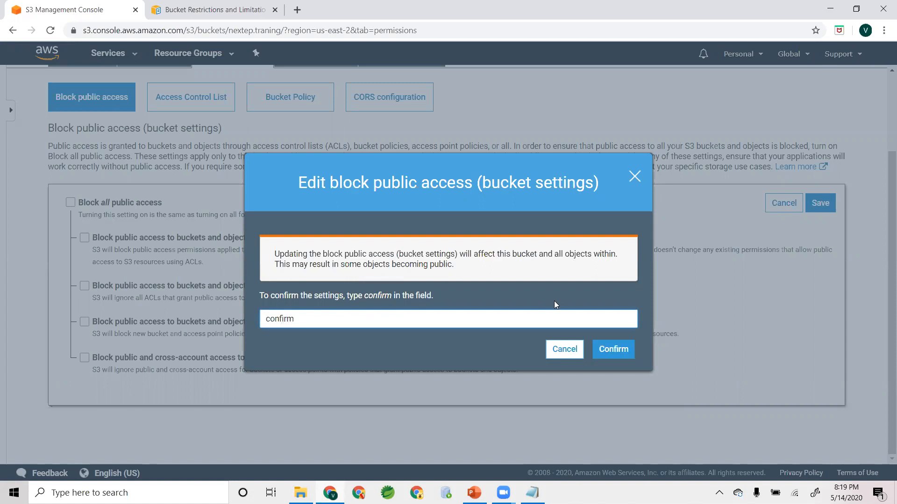
{"action": "left_click", "coordinate": [611, 349]}
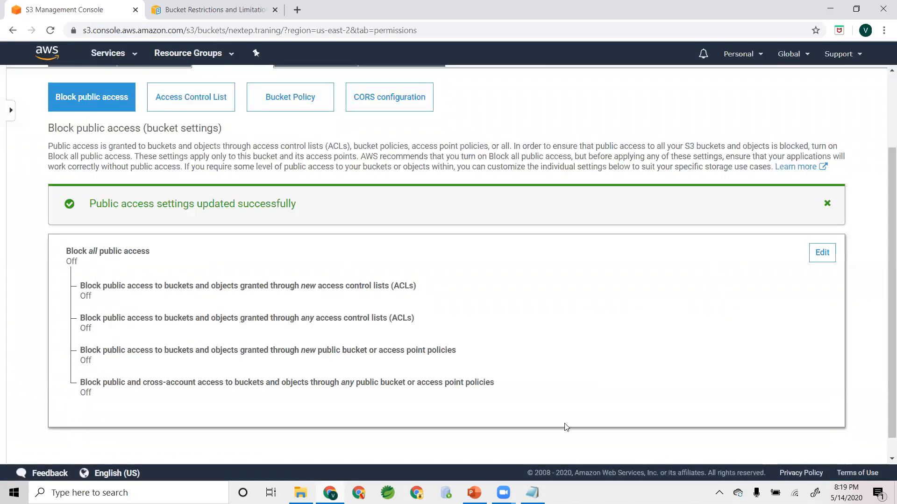
- Open the LogoMakr_60lLWX.png object from the bucket's contents and make it public
{"action": "scroll", "coordinate": [366, 341], "scroll_direction": "up", "scroll_amount": 3}
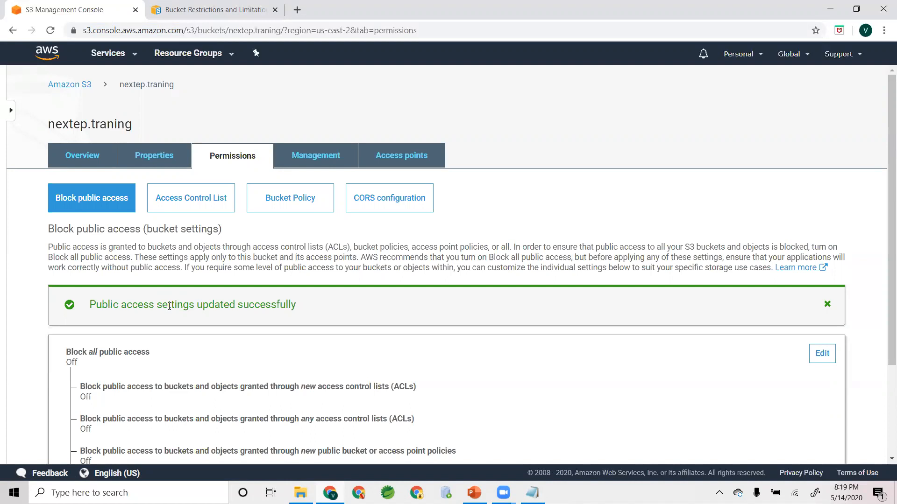
{"action": "left_click", "coordinate": [91, 154]}
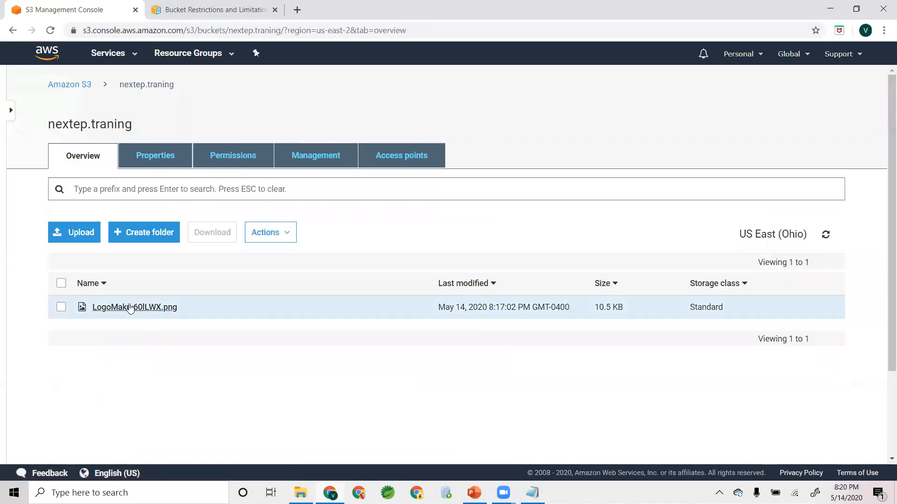
{"action": "left_click", "coordinate": [130, 307]}
{"action": "scroll", "coordinate": [130, 304], "scroll_direction": "down", "scroll_amount": 1}
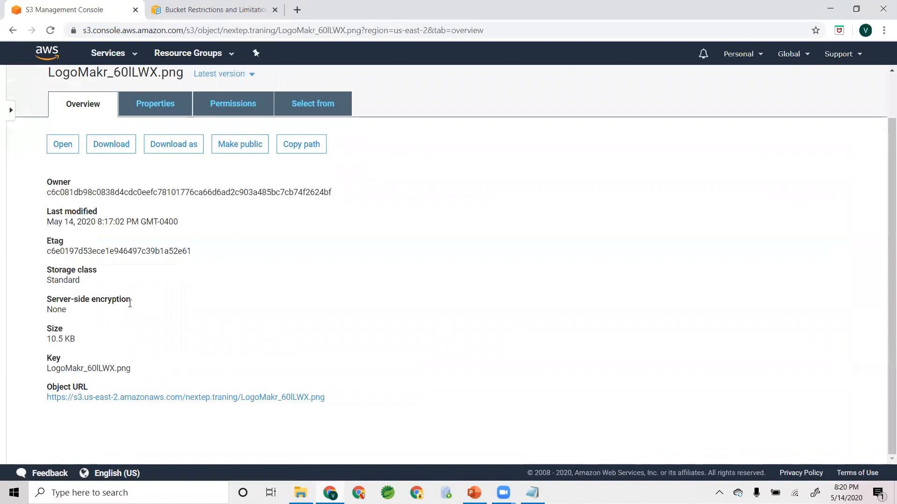
{"action": "scroll", "coordinate": [130, 304], "scroll_direction": "up", "scroll_amount": 1}
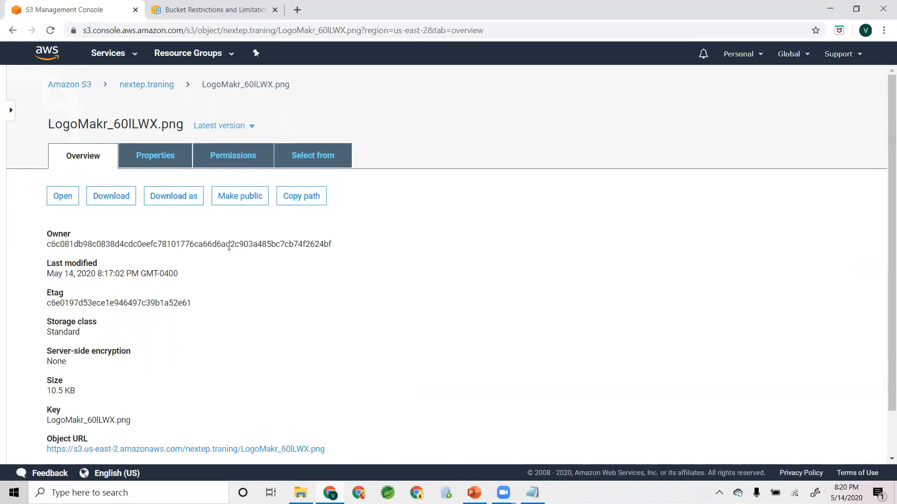
{"action": "left_click", "coordinate": [248, 200]}
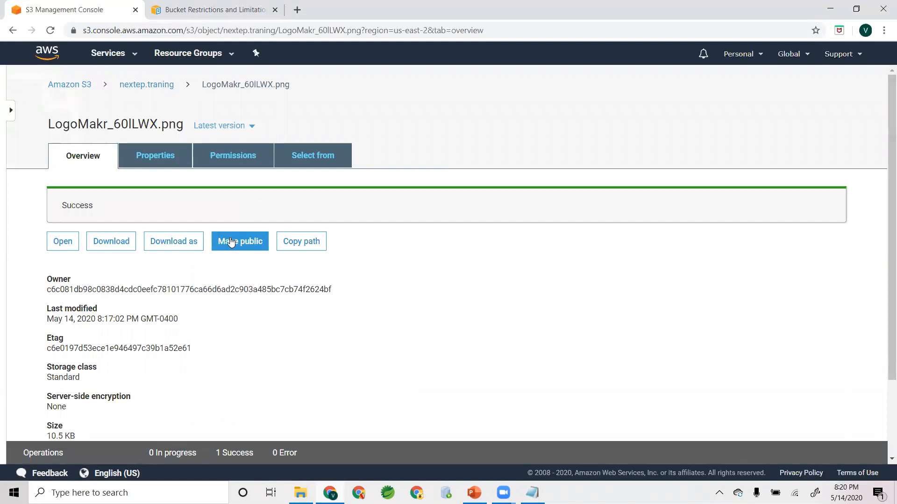
- Review the Everyone group's public access in the object's permissions and save it with Read object enabled
{"action": "left_click", "coordinate": [223, 162]}
{"action": "scroll", "coordinate": [214, 377], "scroll_direction": "down", "scroll_amount": 1}
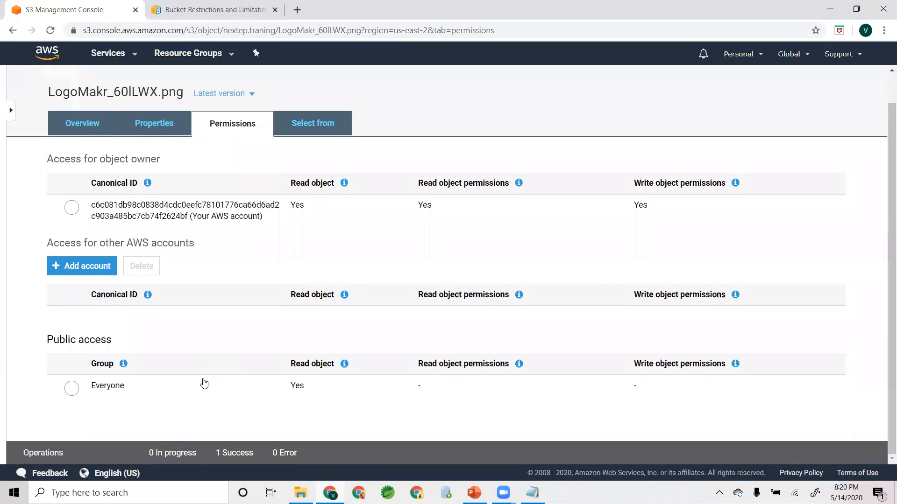
{"action": "left_click", "coordinate": [72, 389]}
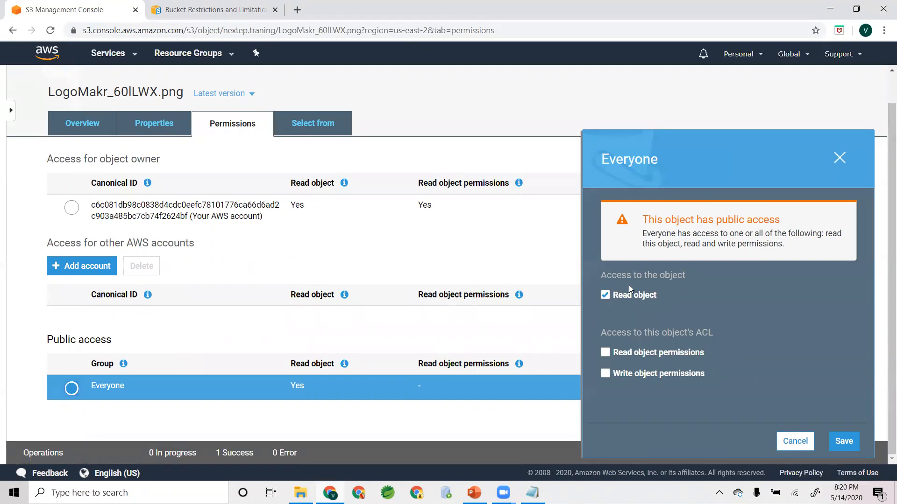
{"action": "left_click", "coordinate": [840, 442]}
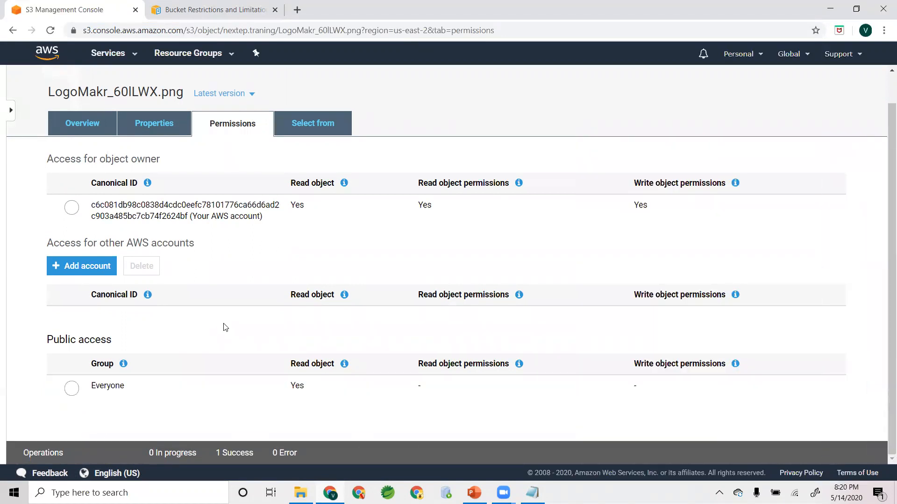
- Reopen LogoMakr_60lLWX.png from the nextep.traning bucket and view the image through its Object URL
{"action": "scroll", "coordinate": [224, 327], "scroll_direction": "up", "scroll_amount": 1}
{"action": "left_click", "coordinate": [149, 85]}
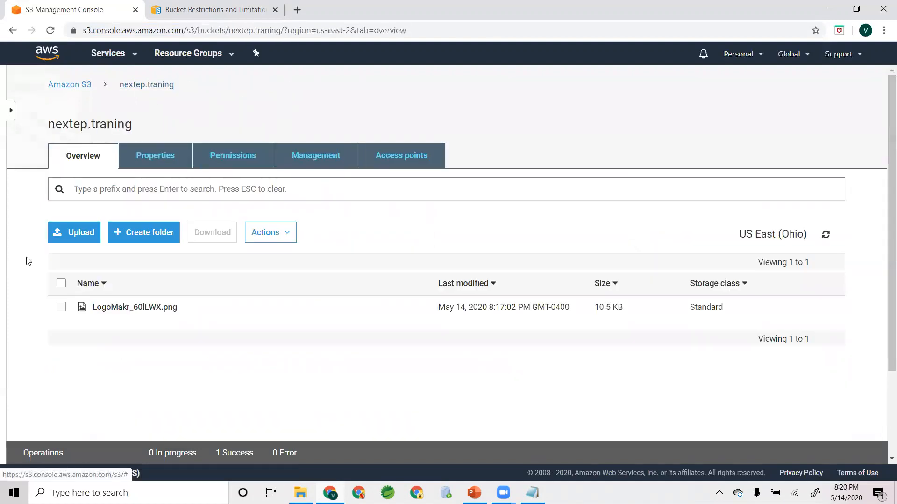
{"action": "left_click", "coordinate": [152, 307]}
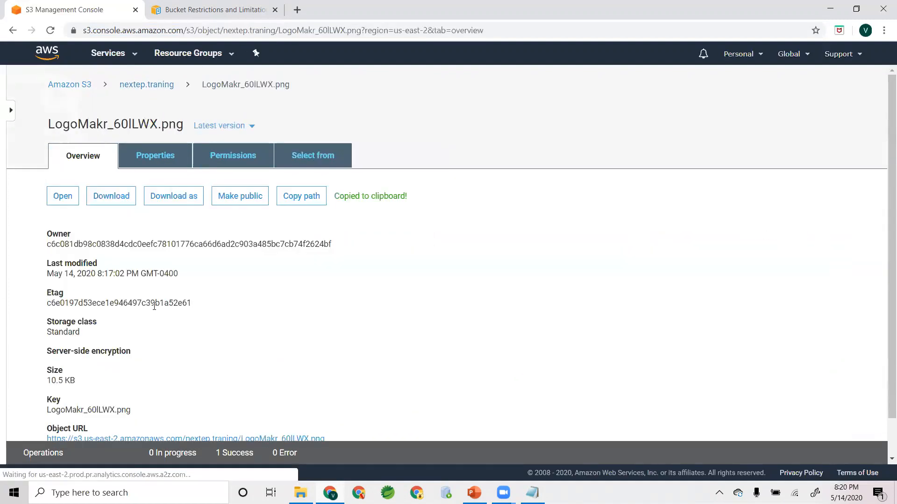
{"action": "scroll", "coordinate": [154, 305], "scroll_direction": "down", "scroll_amount": 1}
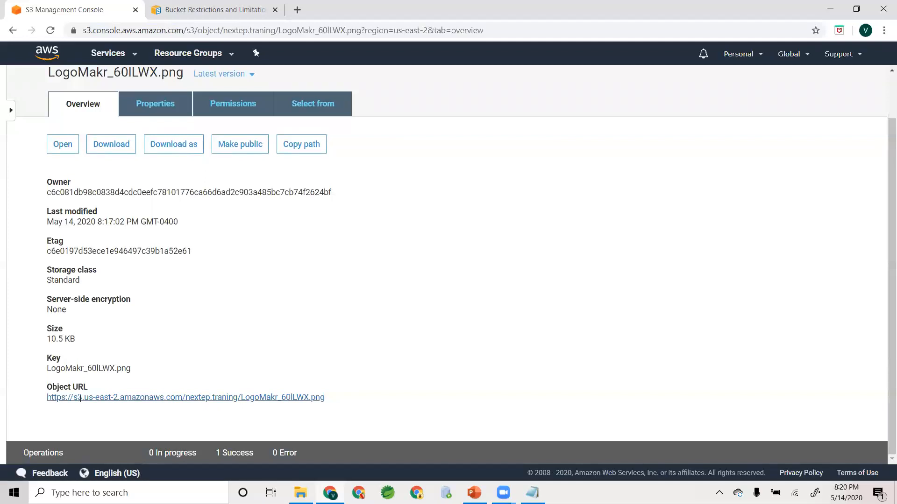
{"action": "left_click_drag", "start_coordinate": [47, 398], "coordinate": [320, 399]}
{"action": "left_click", "coordinate": [348, 395]}
{"action": "left_click", "coordinate": [297, 398]}
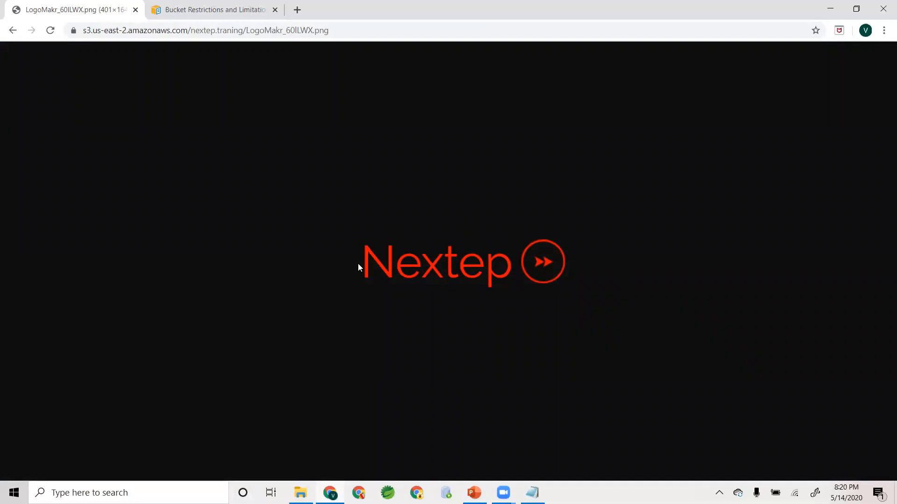
{"action": "left_click", "coordinate": [221, 30]}
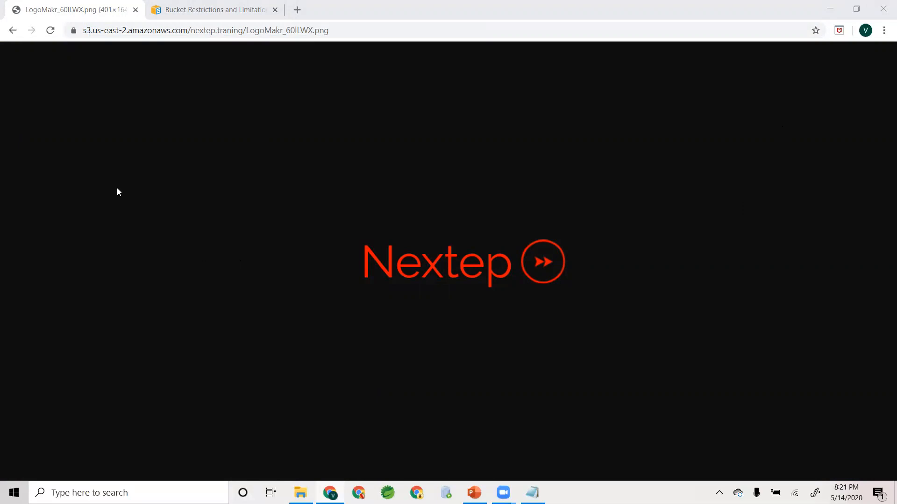
- Return to the object's details and examine its Key value alongside the other overview properties
{"action": "left_click", "coordinate": [12, 30]}
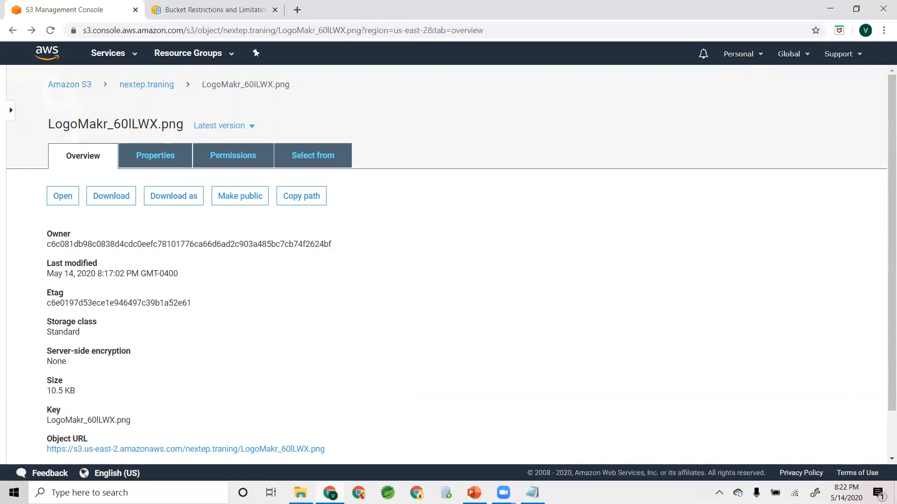
{"action": "scroll", "coordinate": [334, 405], "scroll_direction": "down", "scroll_amount": 1}
{"action": "triple_click", "coordinate": [82, 363]}
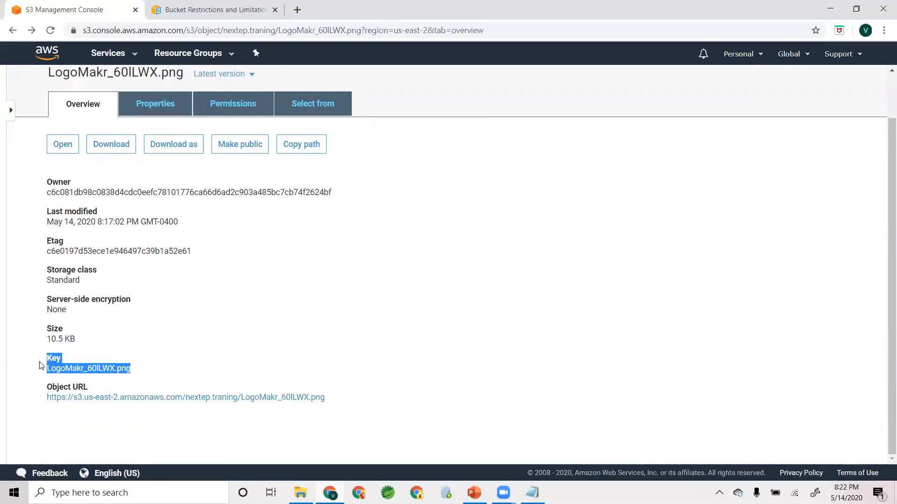
{"action": "left_click", "coordinate": [148, 344]}
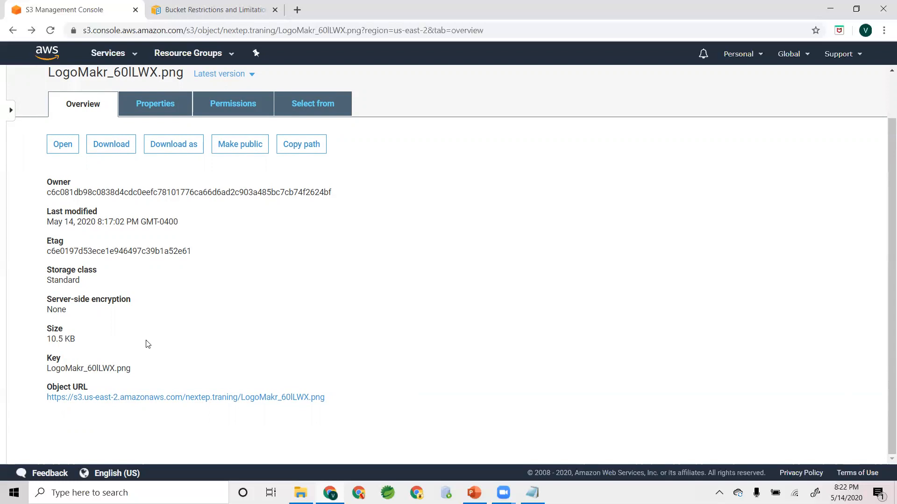
{"action": "scroll", "coordinate": [217, 347], "scroll_direction": "up", "scroll_amount": 2}
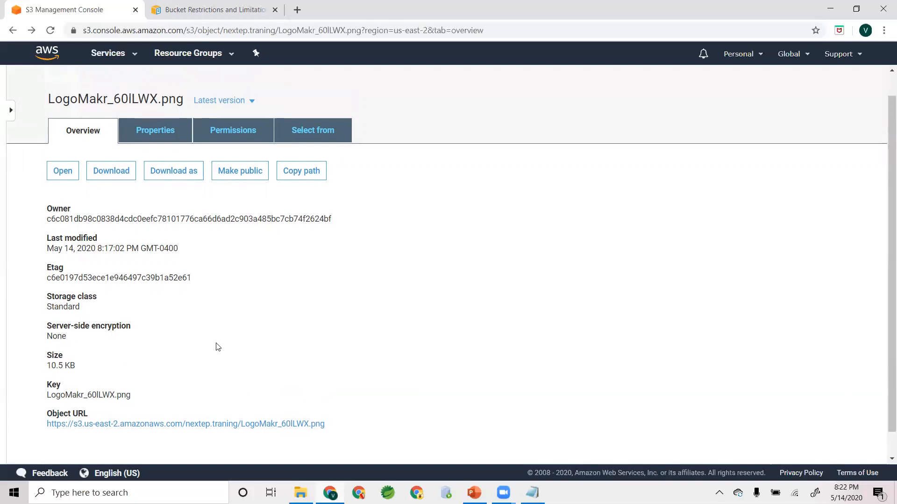
{"action": "scroll", "coordinate": [217, 347], "scroll_direction": "down", "scroll_amount": 2}
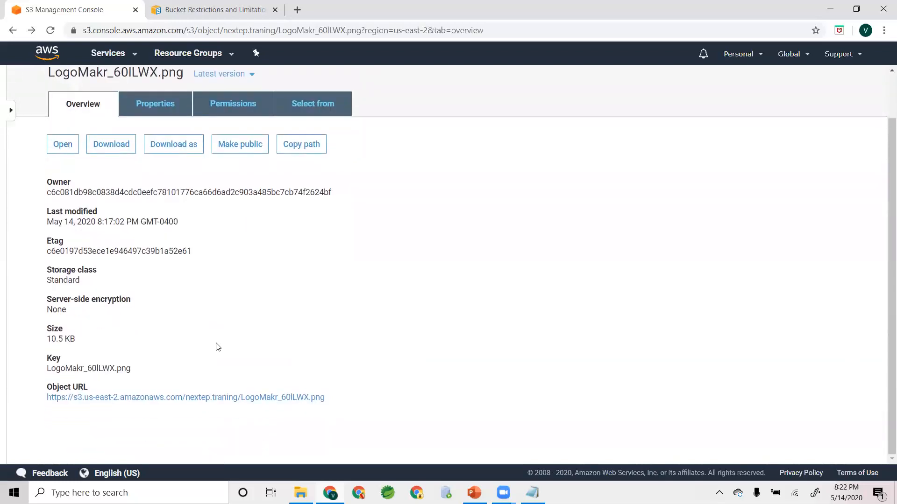
{"action": "scroll", "coordinate": [218, 347], "scroll_direction": "up", "scroll_amount": 2}
{"action": "scroll", "coordinate": [218, 347], "scroll_direction": "down", "scroll_amount": 2}
{"action": "left_click_drag", "start_coordinate": [47, 368], "coordinate": [122, 365]}
{"action": "triple_click", "coordinate": [162, 365]}
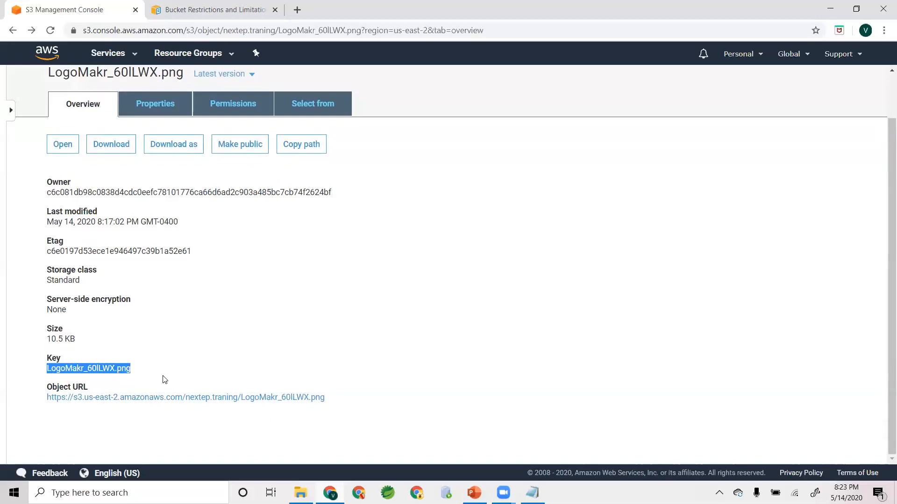
{"action": "left_click", "coordinate": [404, 317]}
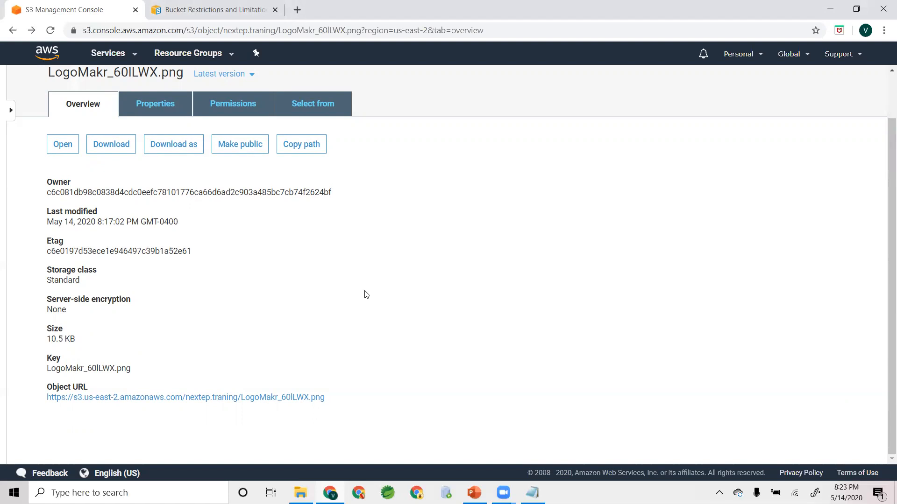
{"action": "scroll", "coordinate": [366, 294], "scroll_direction": "up", "scroll_amount": 1}
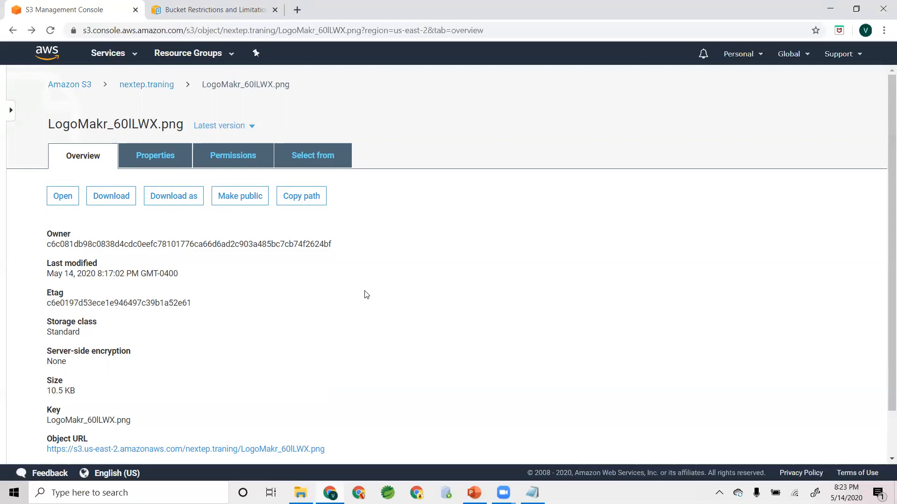
{"action": "scroll", "coordinate": [194, 324], "scroll_direction": "down", "scroll_amount": 1}
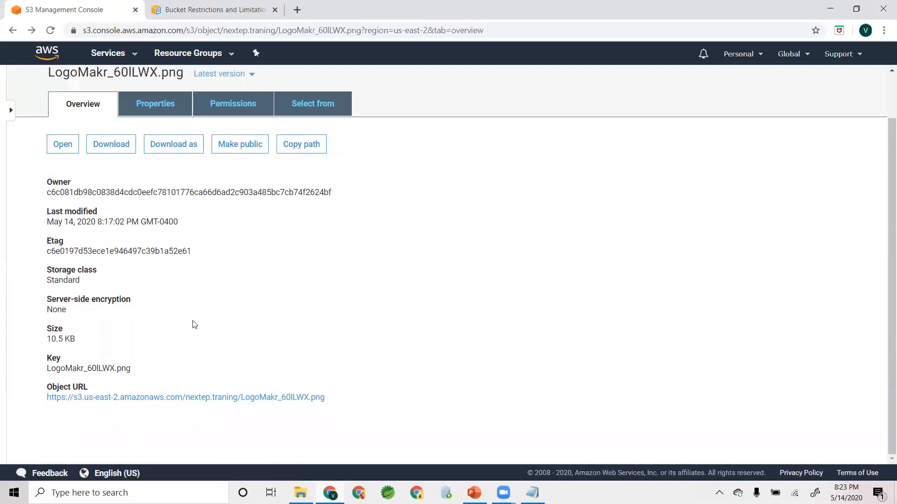
{"action": "scroll", "coordinate": [104, 262], "scroll_direction": "up", "scroll_amount": 1}
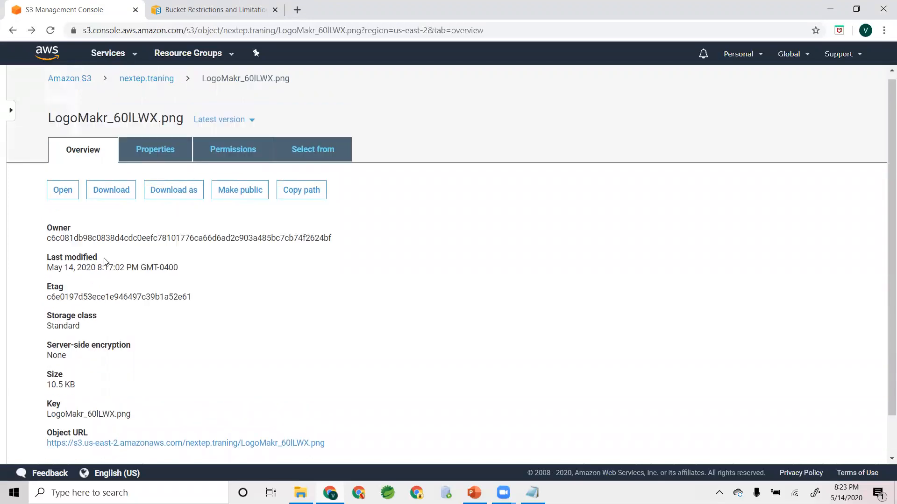
- Delete LogoMakr_60lLWX.png from the nextep.traning bucket
{"action": "left_click", "coordinate": [147, 84]}
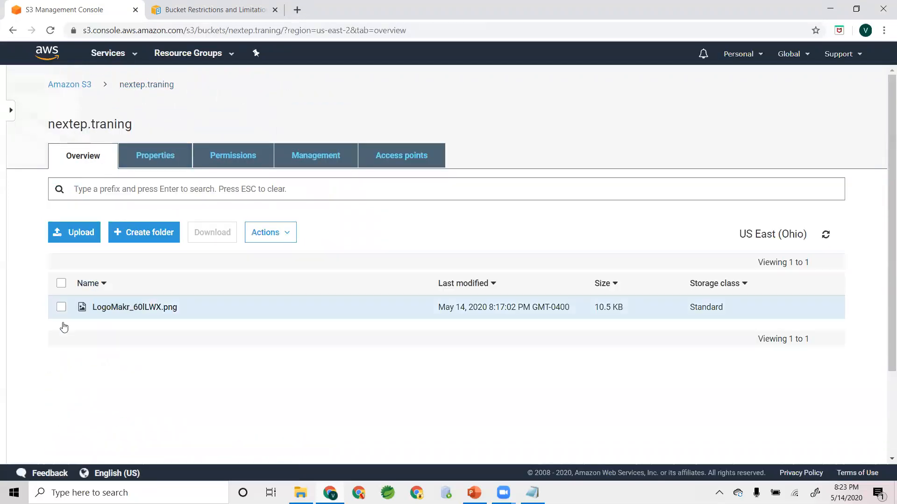
{"action": "left_click", "coordinate": [61, 307]}
{"action": "left_click", "coordinate": [285, 233]}
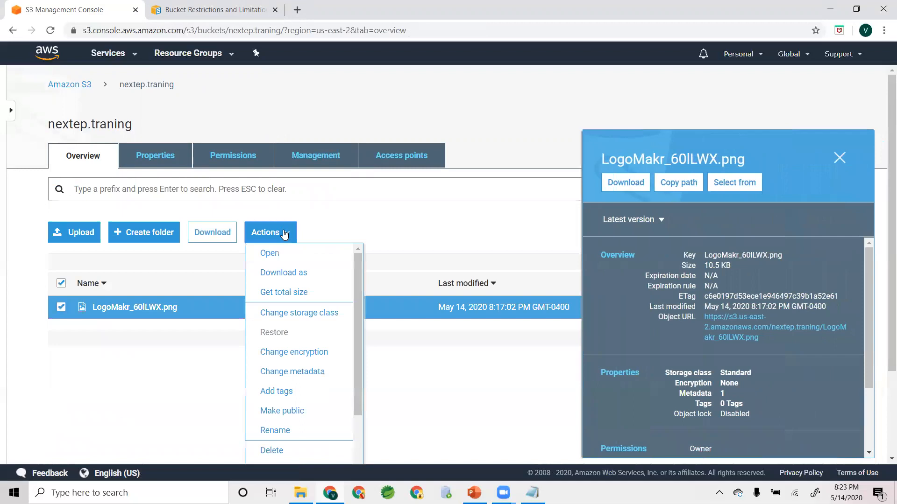
{"action": "left_click", "coordinate": [299, 450]}
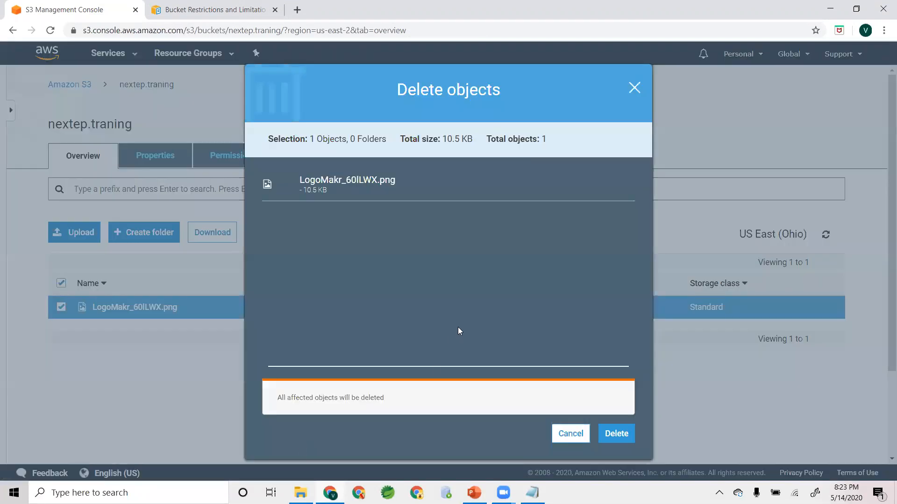
{"action": "left_click", "coordinate": [615, 432]}
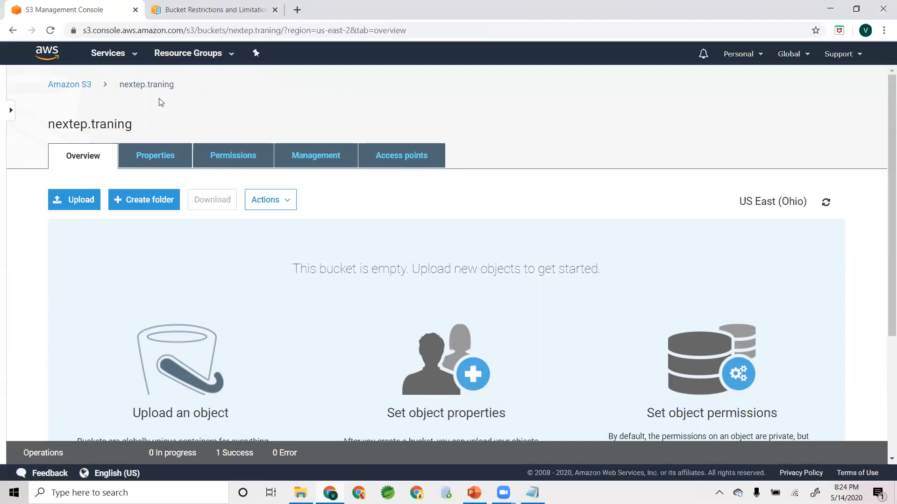
- Switch to the S3 presentation in PowerPoint and start the slide show from slide 6
{"action": "key", "text": "alt+Tab"}
{"action": "key", "text": "alt+Tab"}
{"action": "key", "text": "alt+Tab"}
{"action": "left_click", "coordinate": [43, 396]}
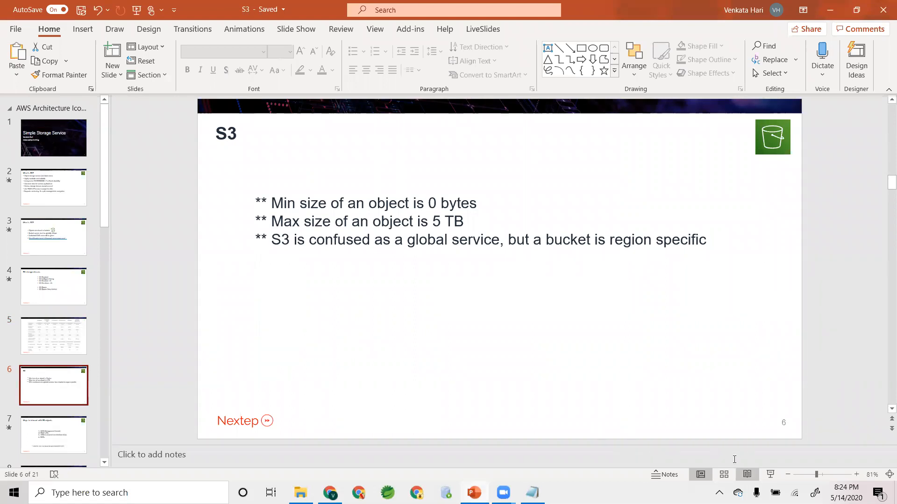
{"action": "left_click", "coordinate": [770, 474]}
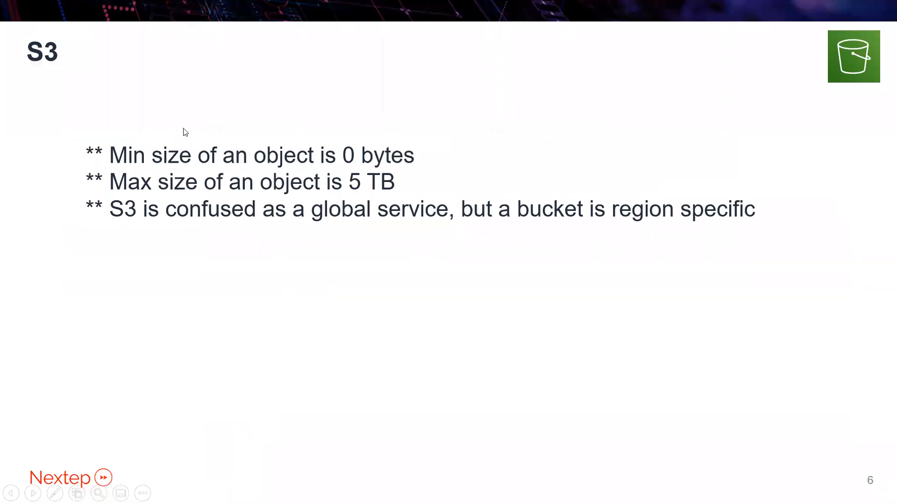
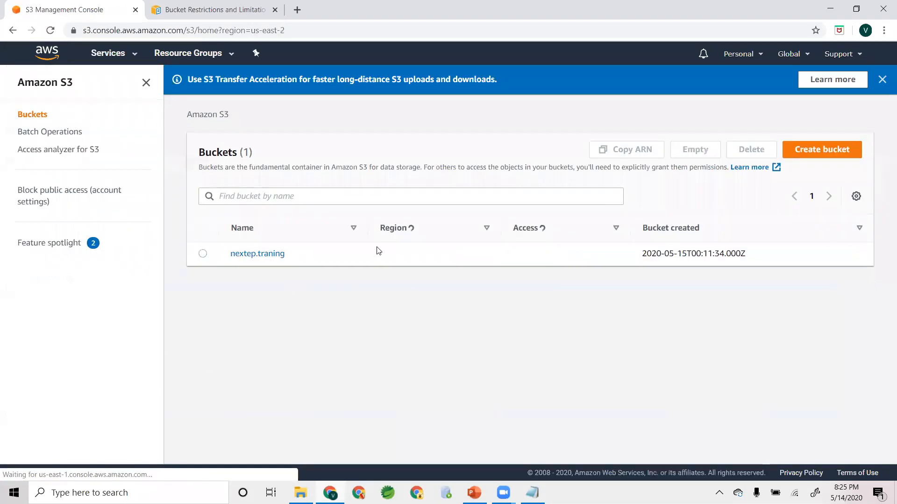
- Start creating a new bucket and examine the choices available in its Region list
{"action": "left_click", "coordinate": [796, 153]}
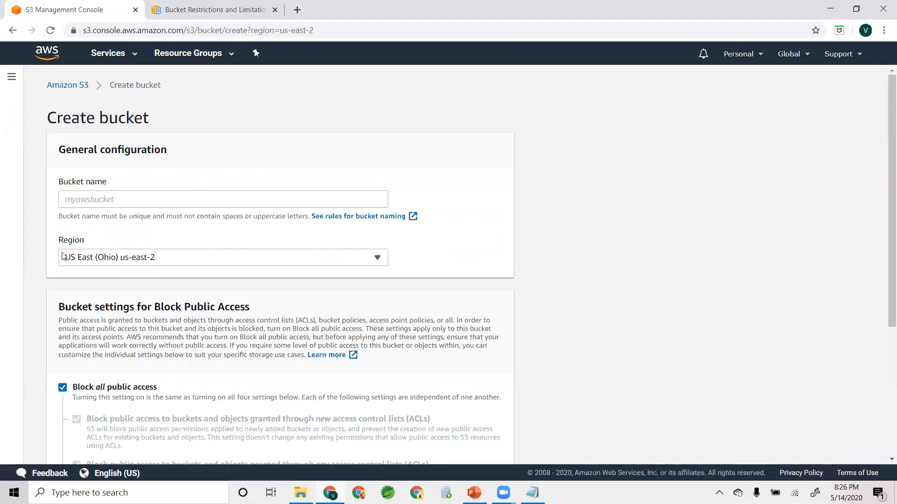
{"action": "left_click_drag", "start_coordinate": [56, 242], "coordinate": [170, 245]}
{"action": "left_click_drag", "start_coordinate": [416, 258], "coordinate": [58, 276]}
{"action": "left_click", "coordinate": [55, 273]}
{"action": "left_click", "coordinate": [102, 261]}
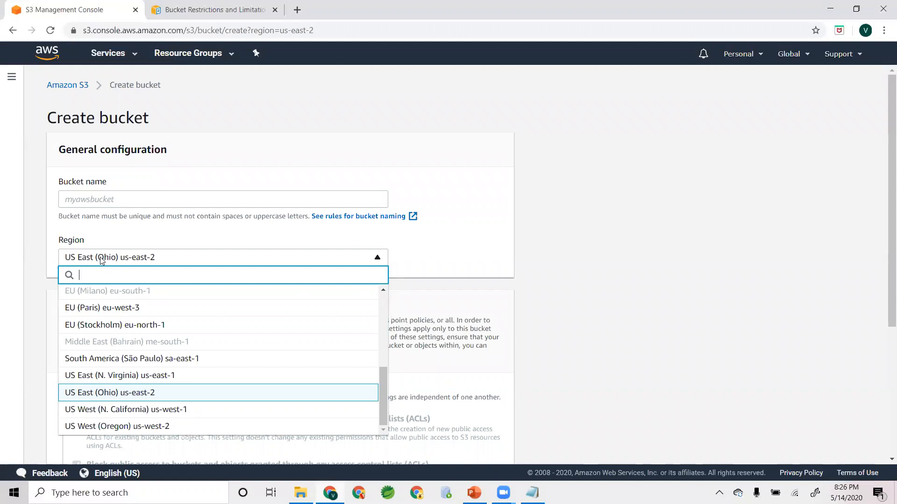
{"action": "left_click", "coordinate": [99, 233]}
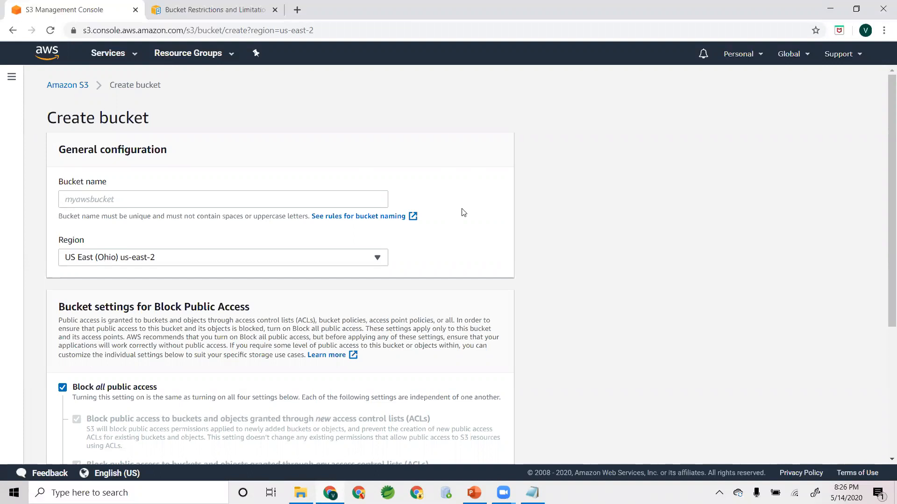
{"action": "left_click", "coordinate": [151, 257]}
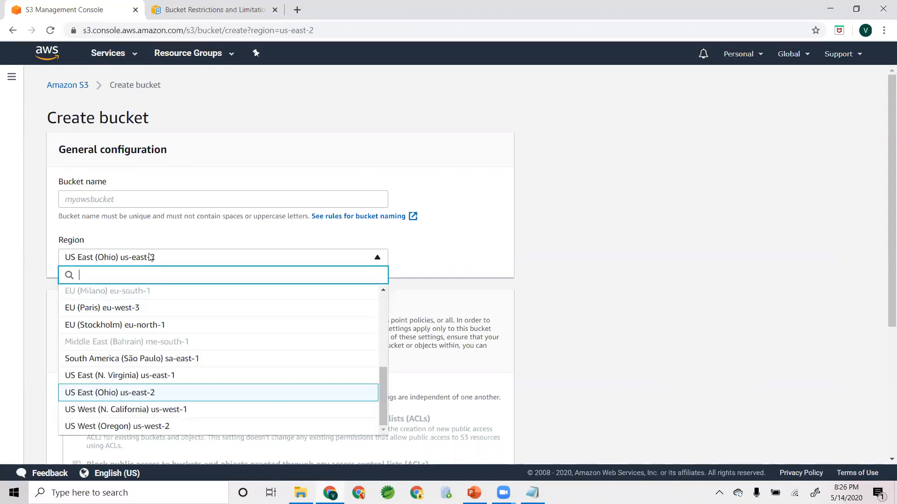
{"action": "left_click_drag", "start_coordinate": [385, 384], "coordinate": [393, 302]}
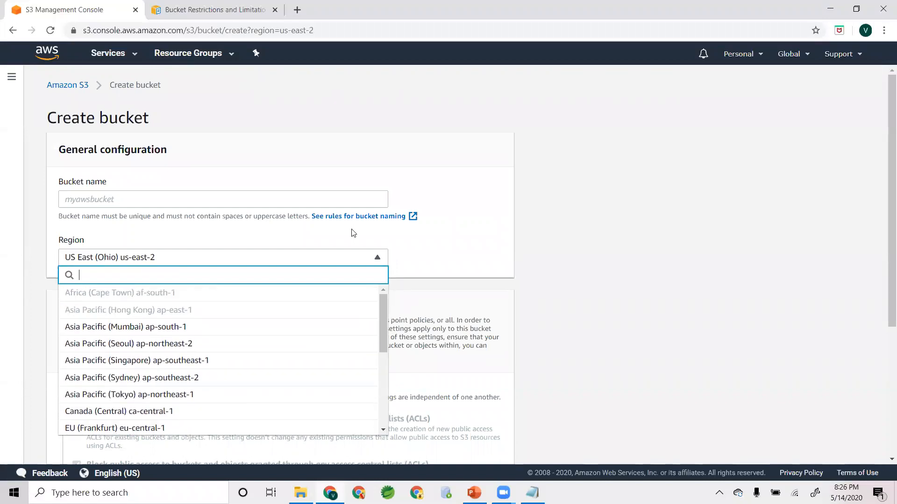
{"action": "left_click", "coordinate": [295, 160]}
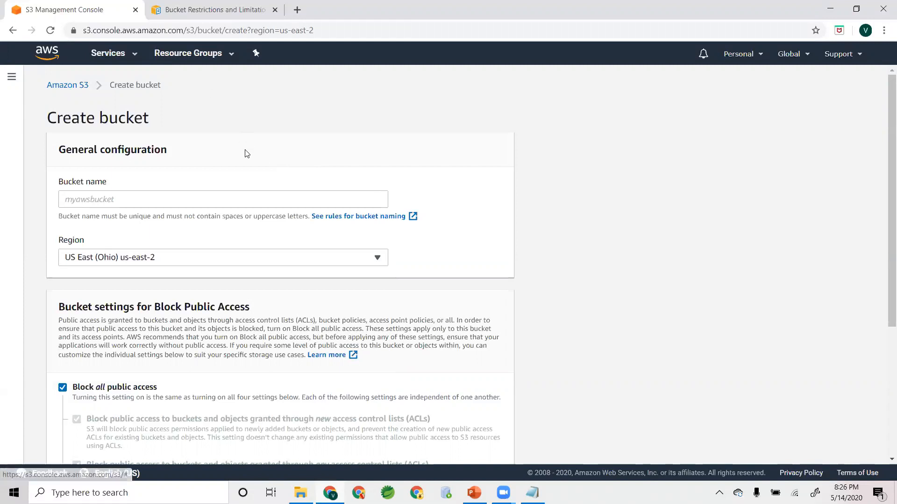
- Switch to the S3 presentation in PowerPoint and view slide 7, returning to slide 6
{"action": "key", "text": "alt+Tab"}
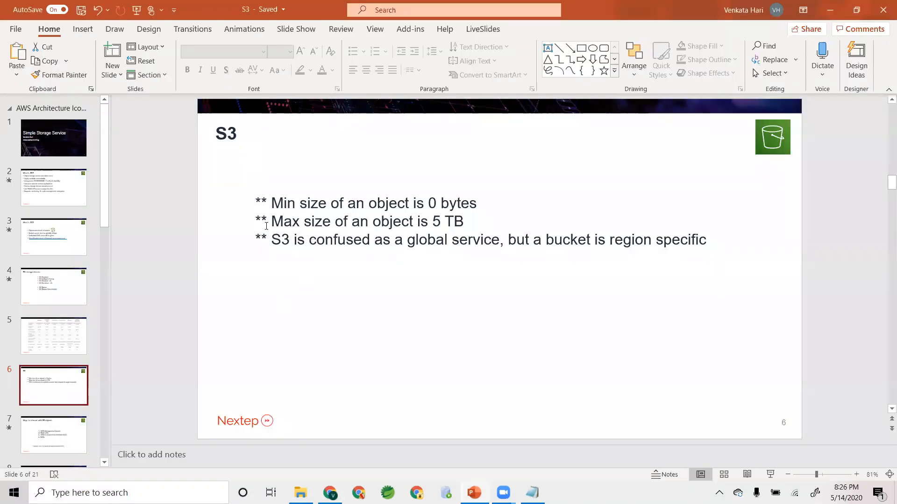
{"action": "left_click_drag", "start_coordinate": [106, 201], "coordinate": [104, 252]}
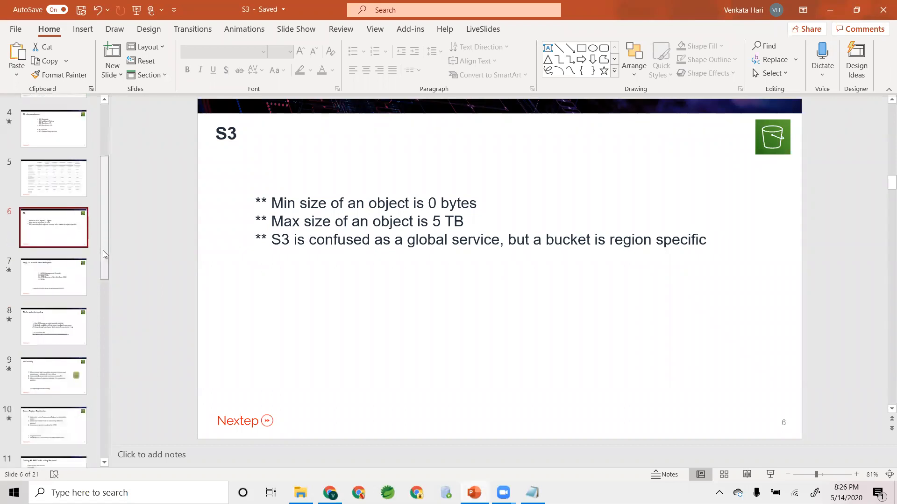
{"action": "left_click", "coordinate": [19, 272]}
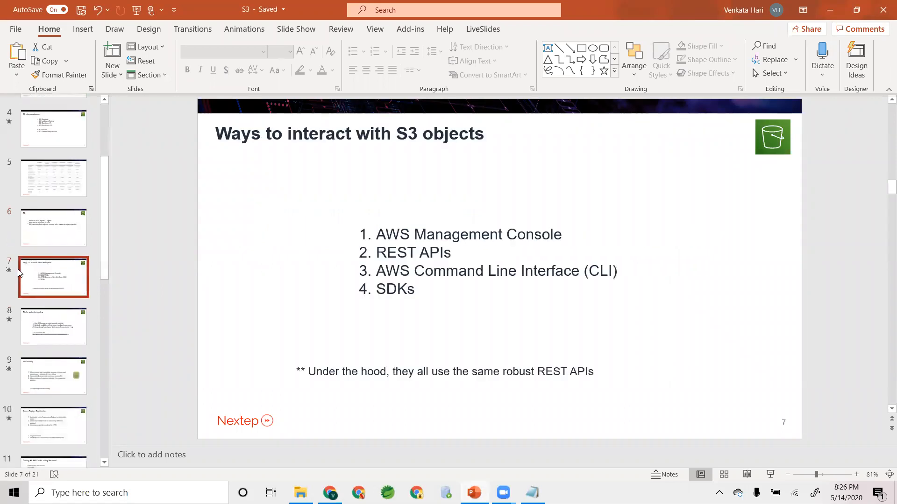
{"action": "left_click", "coordinate": [51, 220]}
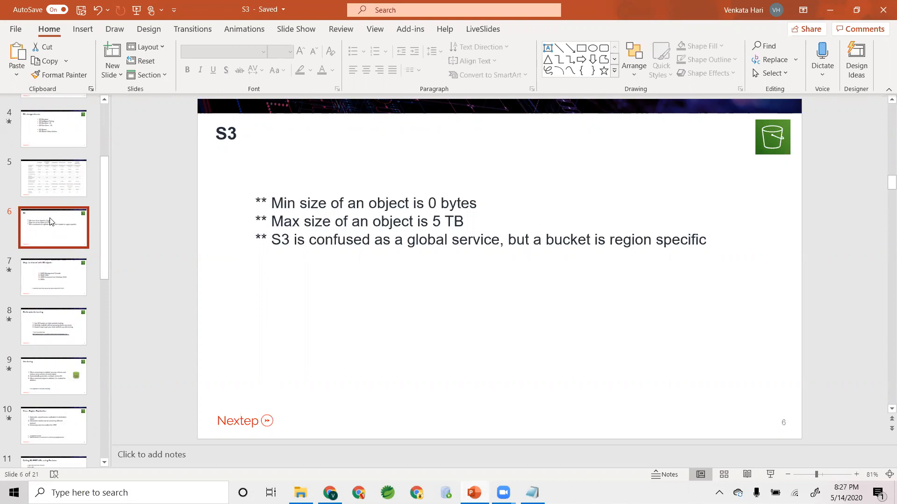
{"action": "key", "text": "alt+Tab"}
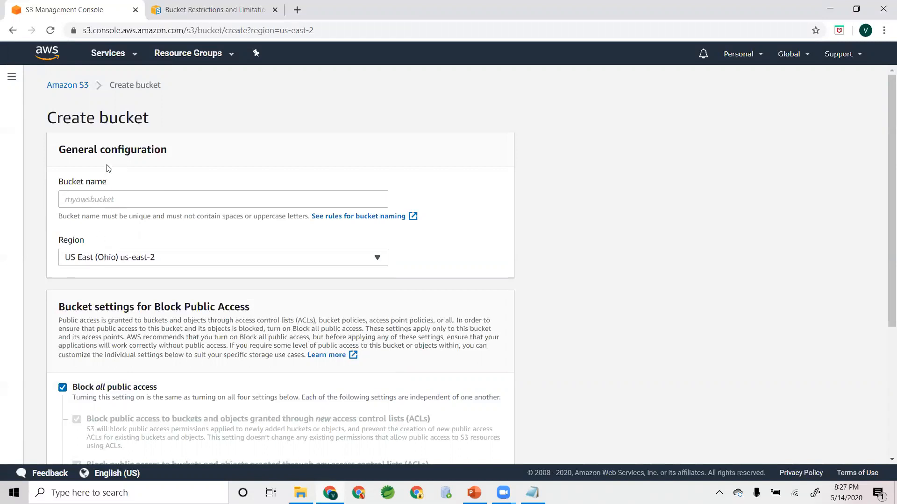
{"action": "key", "text": "alt+Tab"}
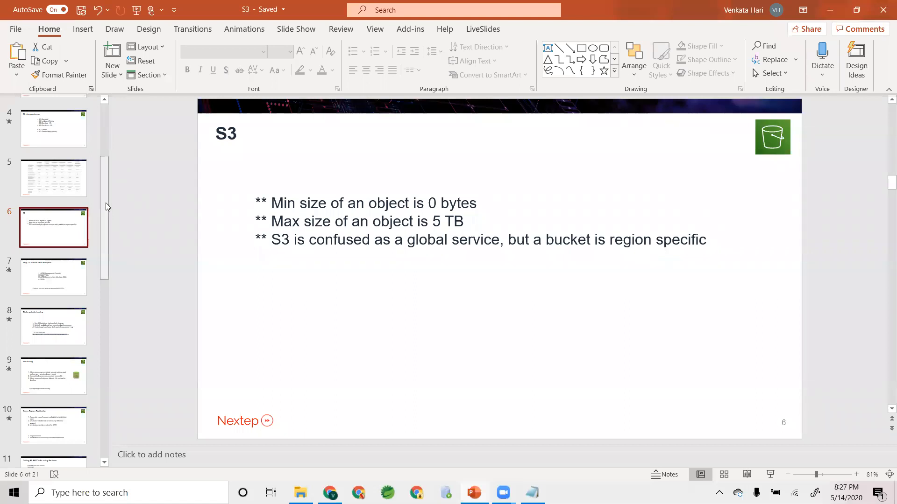
- Show slide 5 with the comparison table of the S3 storage classes
{"action": "scroll", "coordinate": [106, 203], "scroll_direction": "up", "scroll_amount": 1}
{"action": "key", "text": "Up"}
{"action": "key", "text": "alt+Tab"}
- Switch to the S3 console in Chrome and leave the bucket creation form for the Buckets list
{"action": "key", "text": "alt+Tab"}
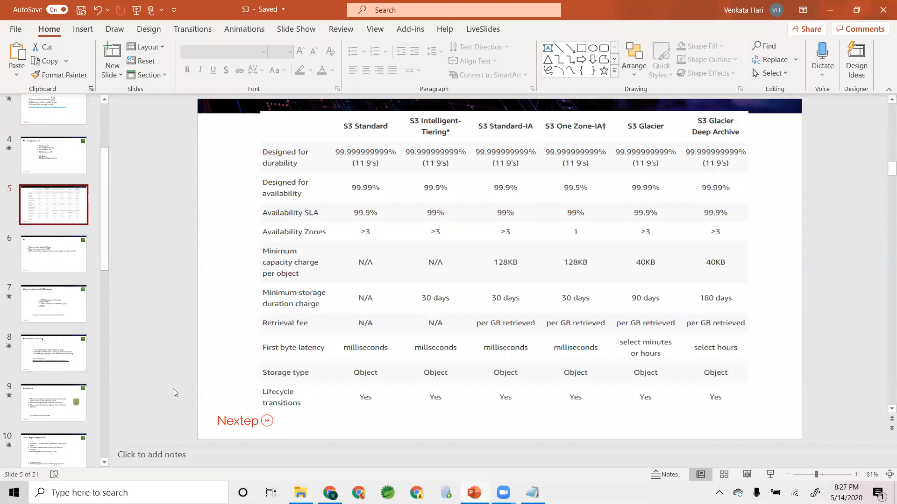
{"action": "key", "text": "alt+Tab"}
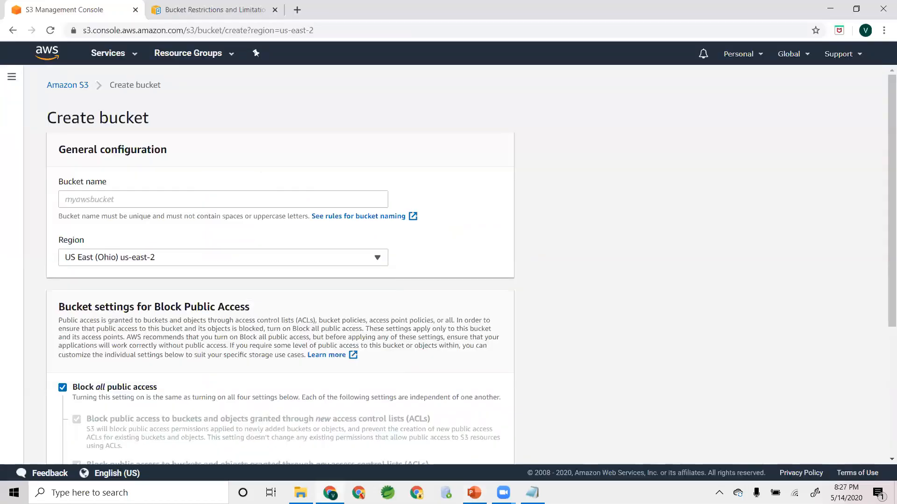
{"action": "left_click", "coordinate": [64, 88]}
{"action": "key", "text": "alt+Tab"}
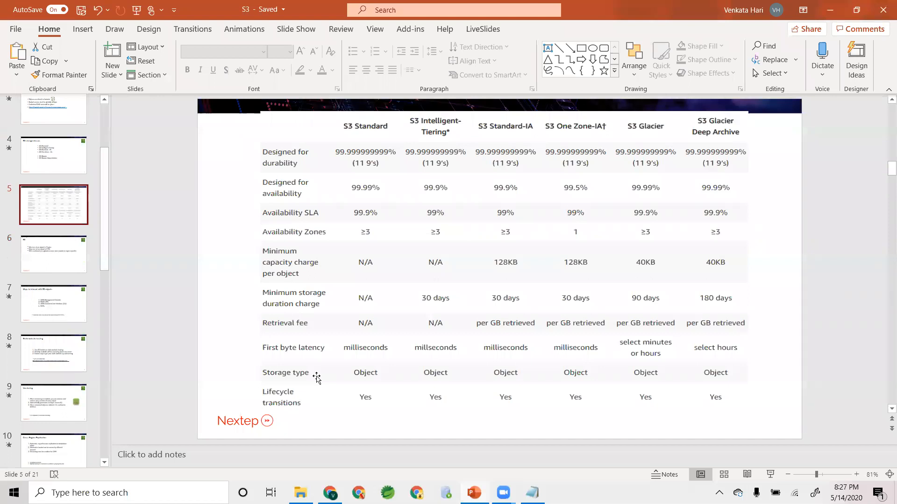
{"action": "key", "text": "alt+Tab"}
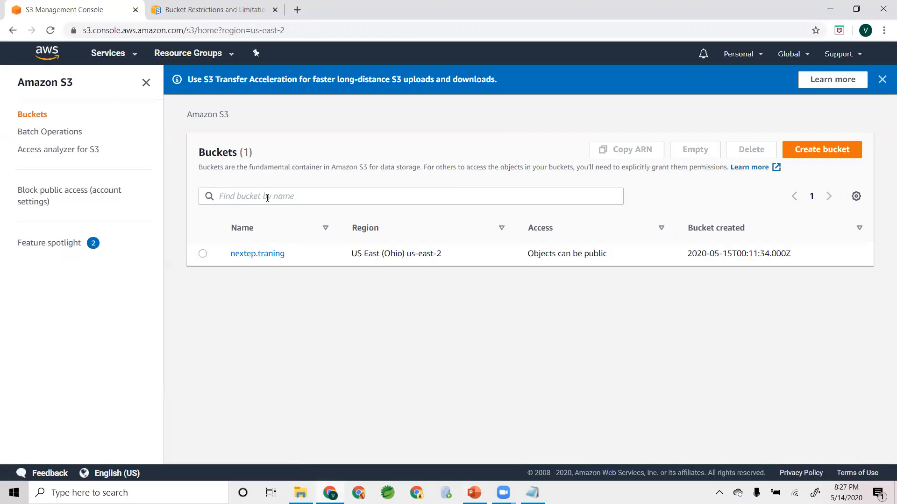
- Enable versioning on the nextep.traning bucket and return to the bucket's overview
{"action": "left_click", "coordinate": [268, 256]}
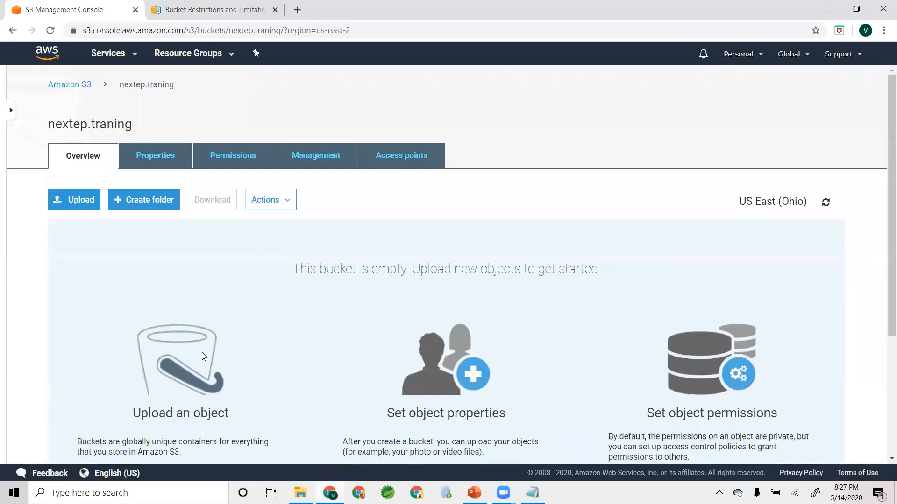
{"action": "scroll", "coordinate": [202, 353], "scroll_direction": "down", "scroll_amount": 1}
{"action": "scroll", "coordinate": [203, 353], "scroll_direction": "up", "scroll_amount": 1}
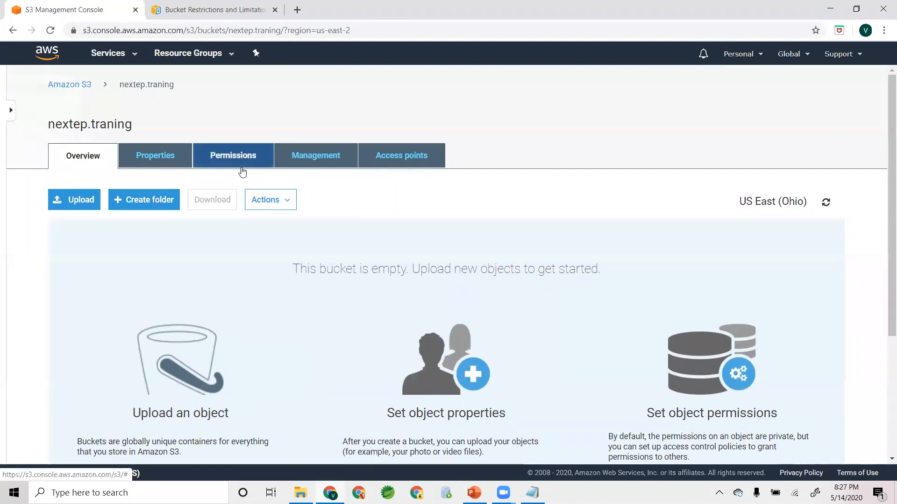
{"action": "left_click", "coordinate": [141, 164]}
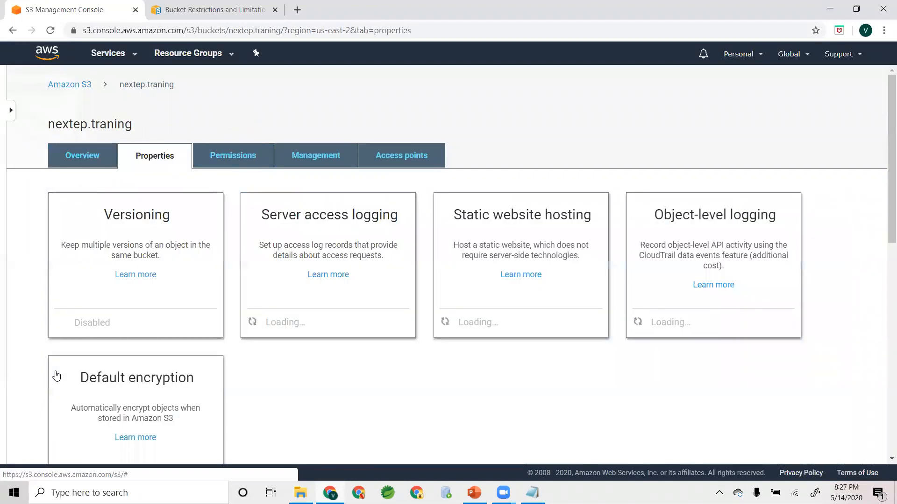
{"action": "scroll", "coordinate": [84, 236], "scroll_direction": "down", "scroll_amount": 1}
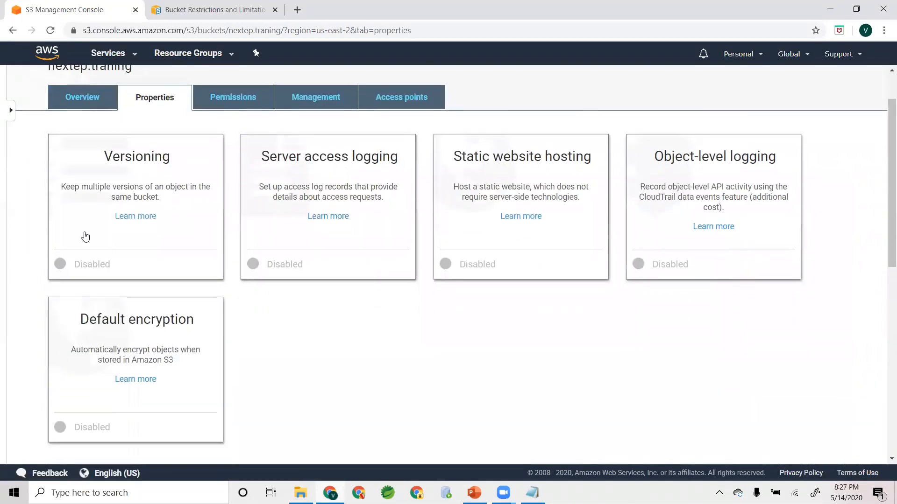
{"action": "left_click", "coordinate": [87, 198]}
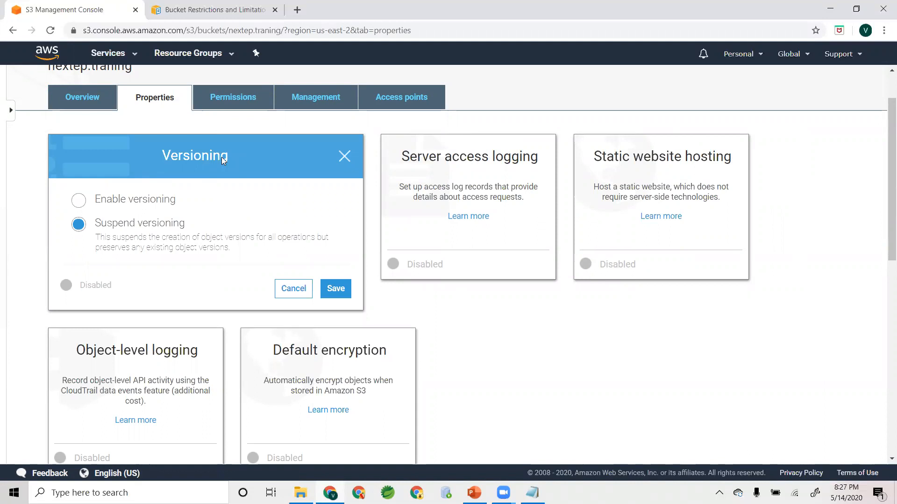
{"action": "left_click", "coordinate": [146, 201]}
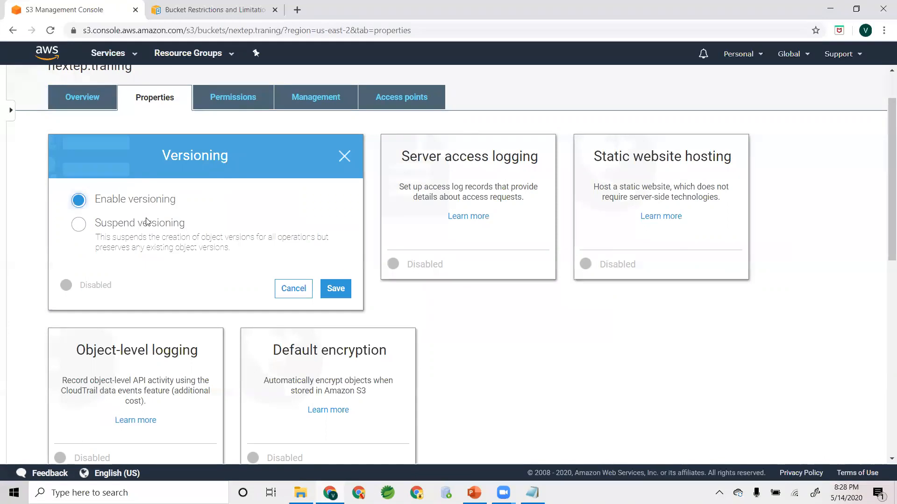
{"action": "left_click", "coordinate": [341, 288]}
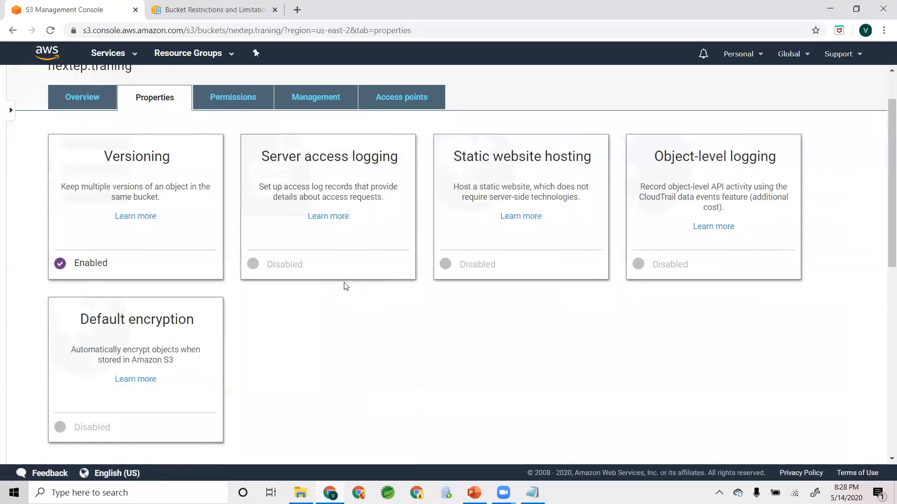
{"action": "scroll", "coordinate": [275, 327], "scroll_direction": "up", "scroll_amount": 3}
{"action": "left_click", "coordinate": [84, 156]}
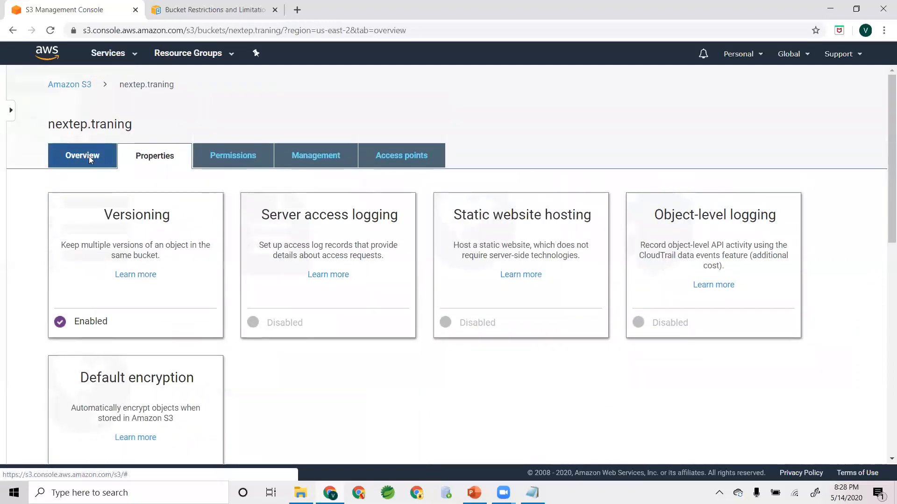
- Open Notepad and write "This is verson 1" in a new document
{"action": "left_click", "coordinate": [94, 493]}
{"action": "type", "text": "note"}
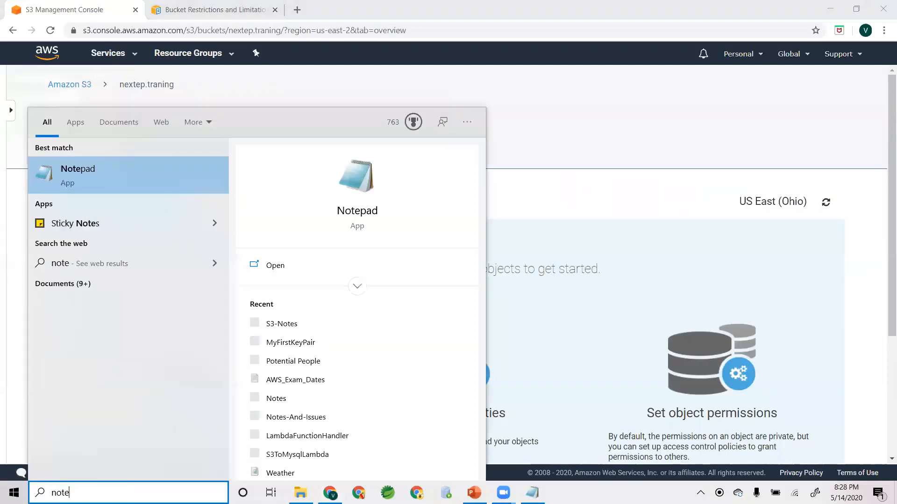
{"action": "key", "text": "Return"}
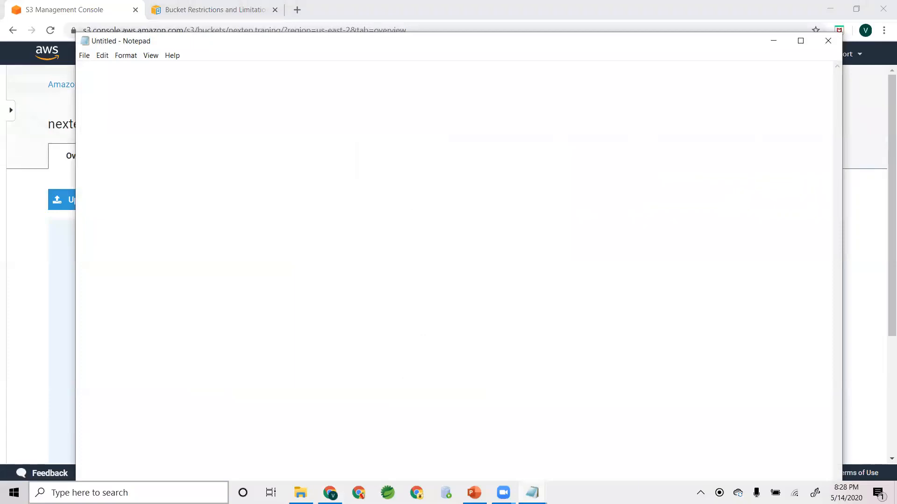
{"action": "type", "text": "This is verson 1"}
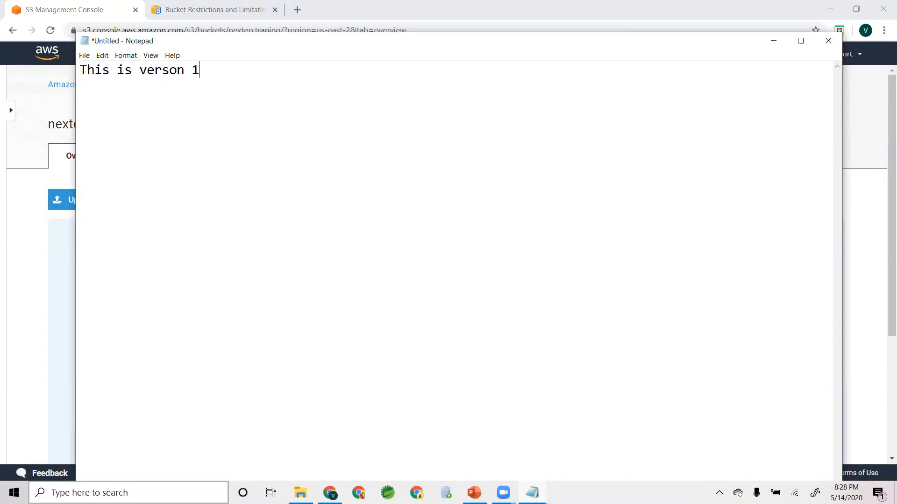
- Save the text document as readme.txt on the Desktop and close Notepad
{"action": "key", "text": "ctrl+s"}
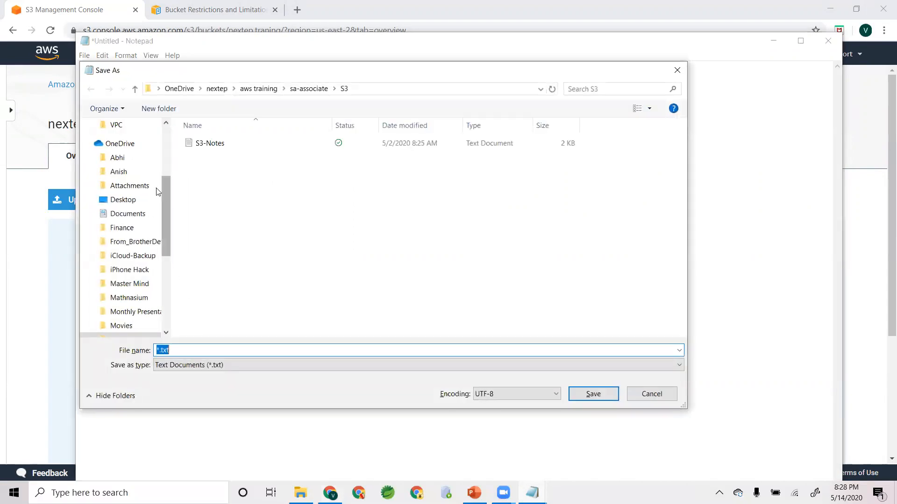
{"action": "scroll", "coordinate": [140, 196], "scroll_direction": "up", "scroll_amount": 3}
{"action": "left_click", "coordinate": [123, 148]}
{"action": "left_click", "coordinate": [238, 349]}
{"action": "type", "text": "readme.txt"}
{"action": "key", "text": "Return"}
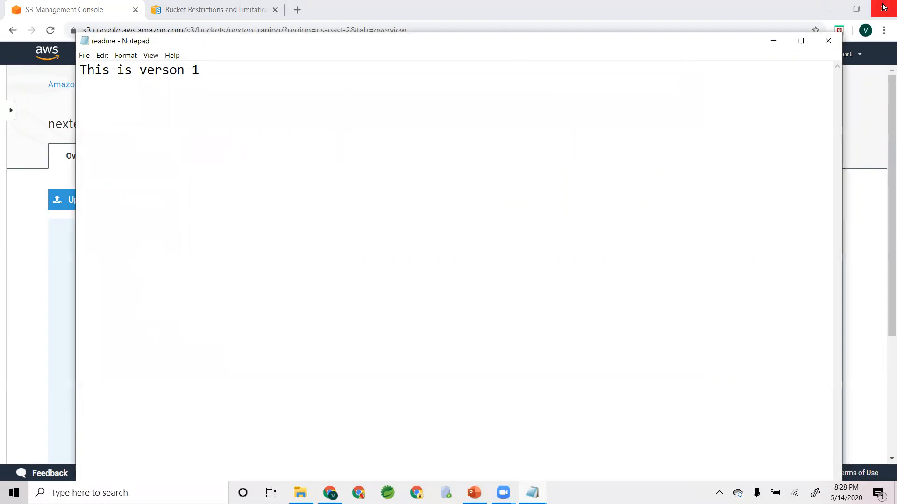
{"action": "left_click", "coordinate": [828, 41]}
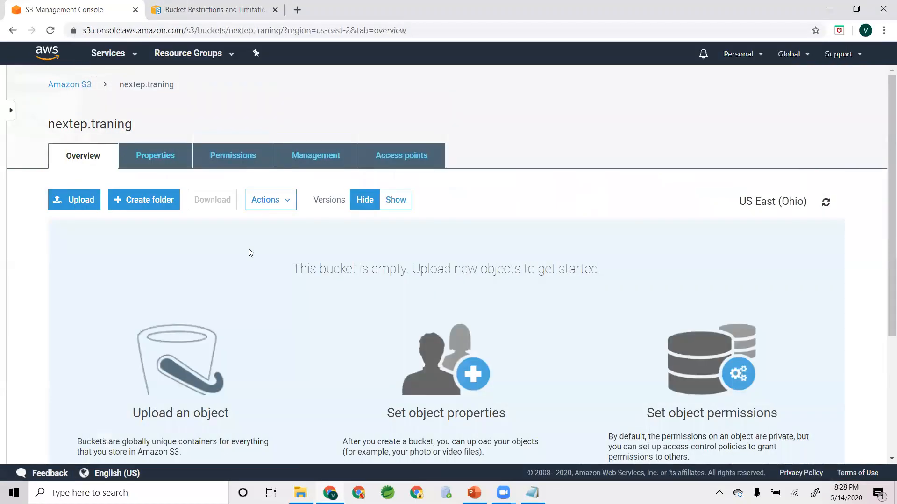
- Add readme.txt from the Desktop to a new upload for the nextep.traning bucket and proceed to the Set permissions stage
{"action": "left_click", "coordinate": [75, 200]}
{"action": "left_click", "coordinate": [446, 342]}
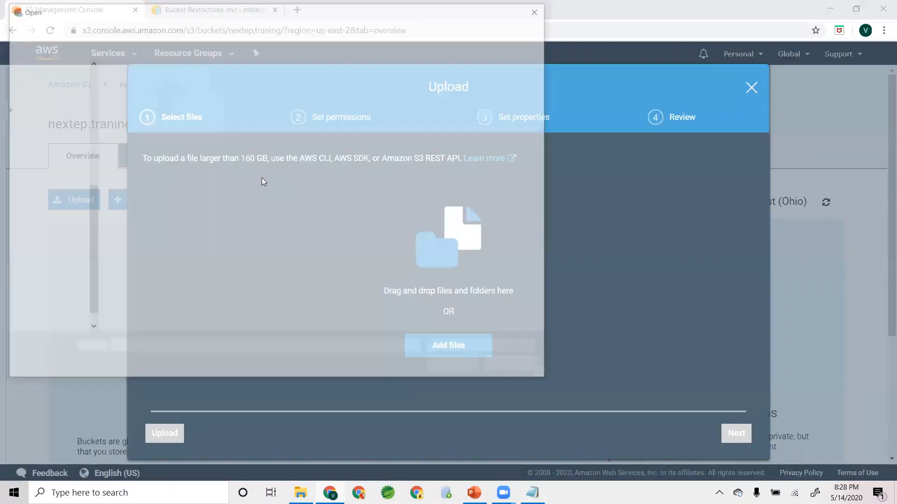
{"action": "scroll", "coordinate": [88, 70], "scroll_direction": "up", "scroll_amount": 1}
{"action": "scroll", "coordinate": [90, 72], "scroll_direction": "up", "scroll_amount": 5}
{"action": "left_click", "coordinate": [47, 87]}
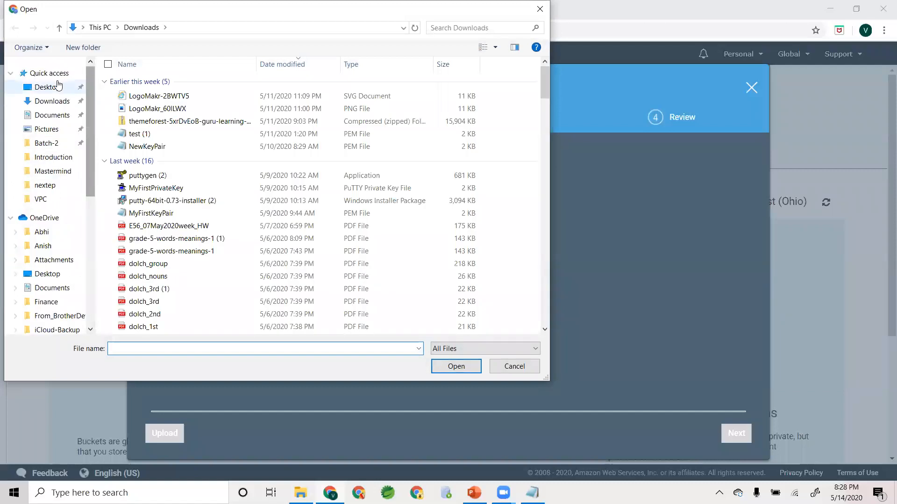
{"action": "left_click", "coordinate": [156, 347]}
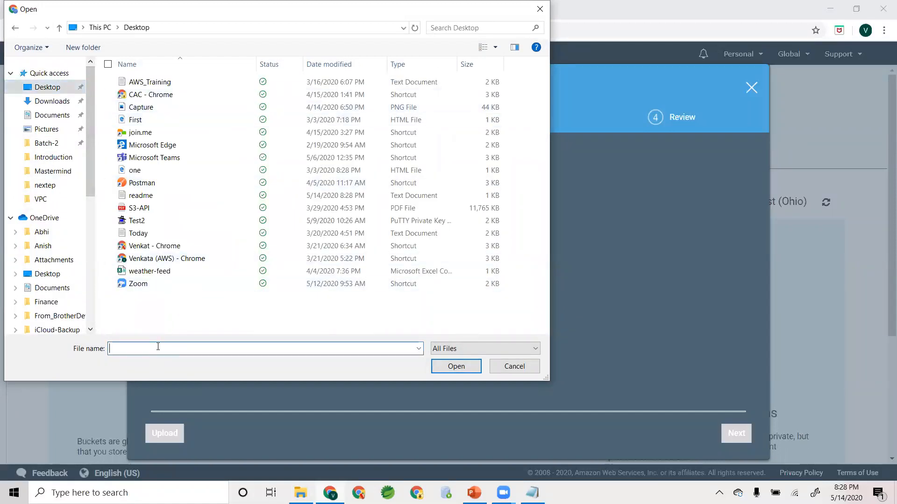
{"action": "type", "text": "re"}
{"action": "left_click", "coordinate": [154, 359]}
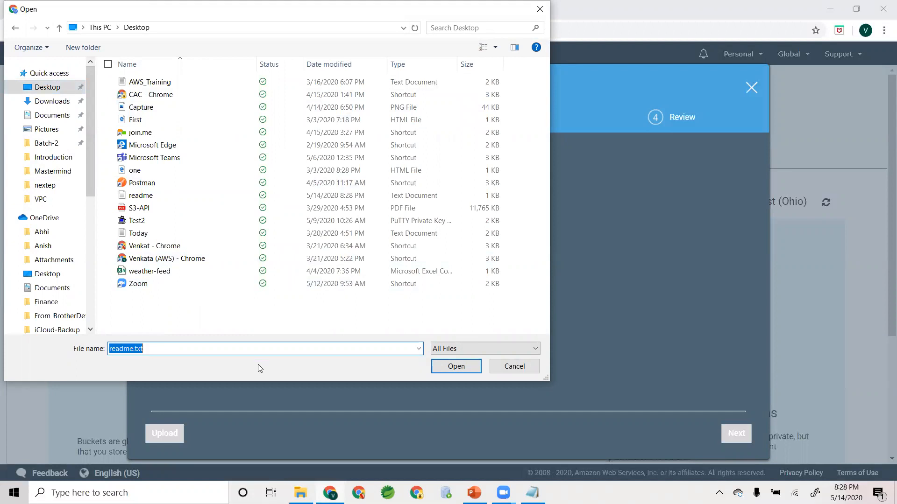
{"action": "left_click", "coordinate": [451, 366]}
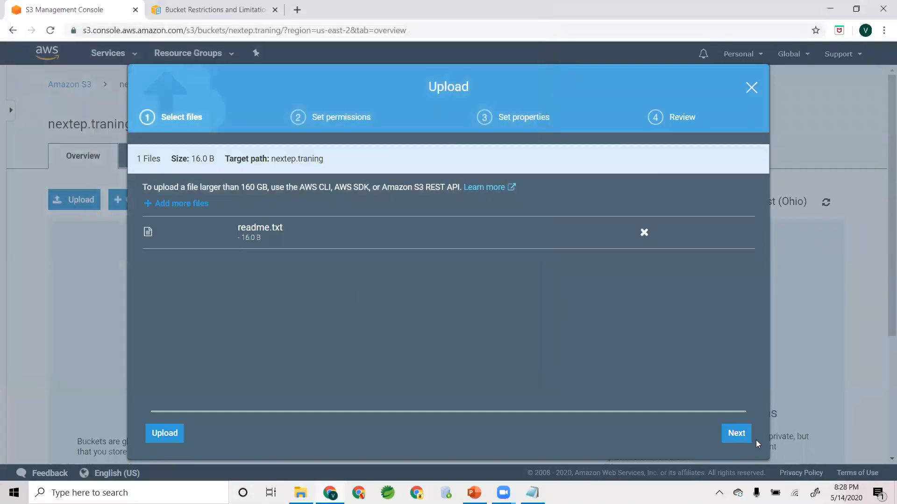
{"action": "left_click", "coordinate": [745, 439]}
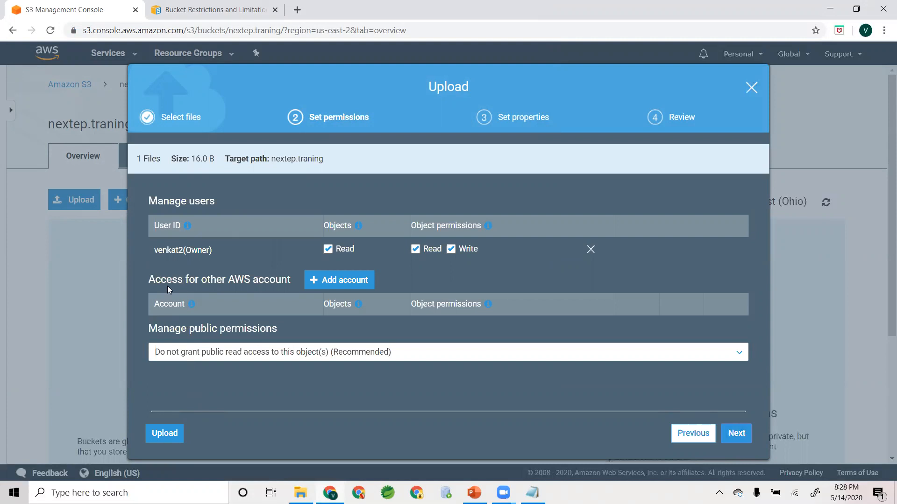
- Grant public read access to the object, choose the Standard-IA storage class, and upload readme.txt to the nextep.traning bucket
{"action": "left_click_drag", "start_coordinate": [148, 329], "coordinate": [279, 336]}
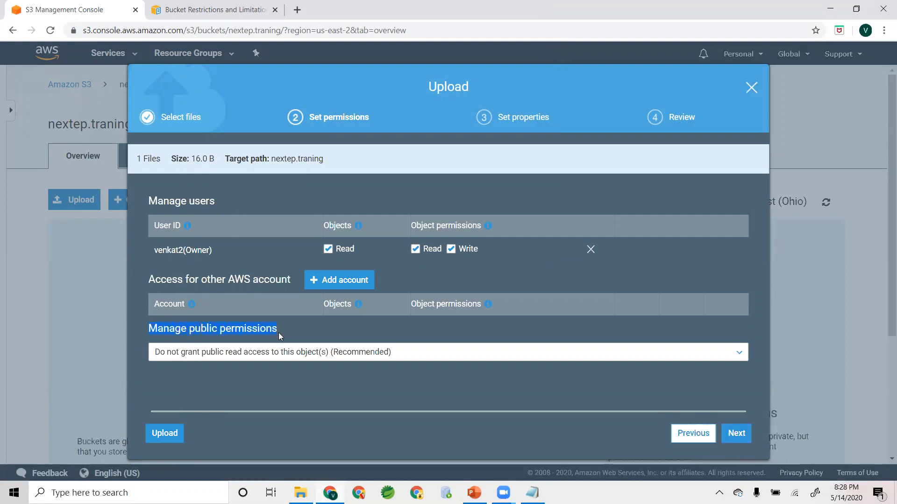
{"action": "left_click", "coordinate": [297, 352]}
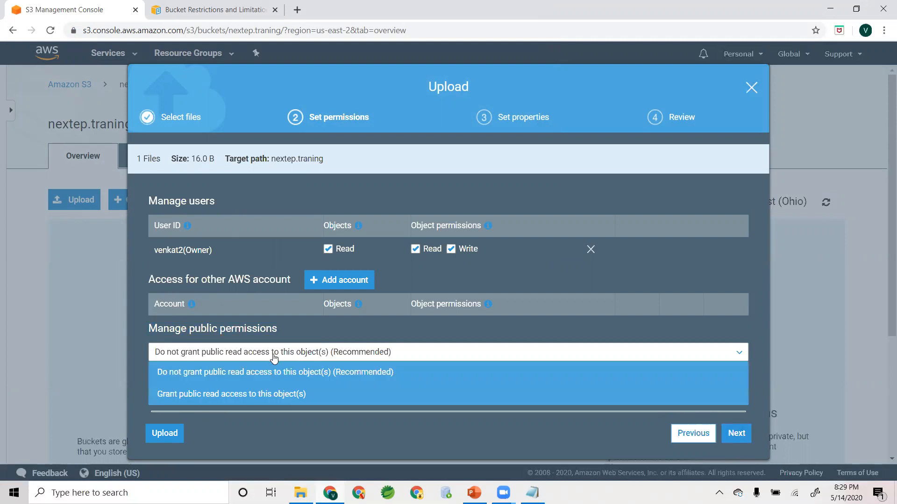
{"action": "left_click", "coordinate": [187, 394]}
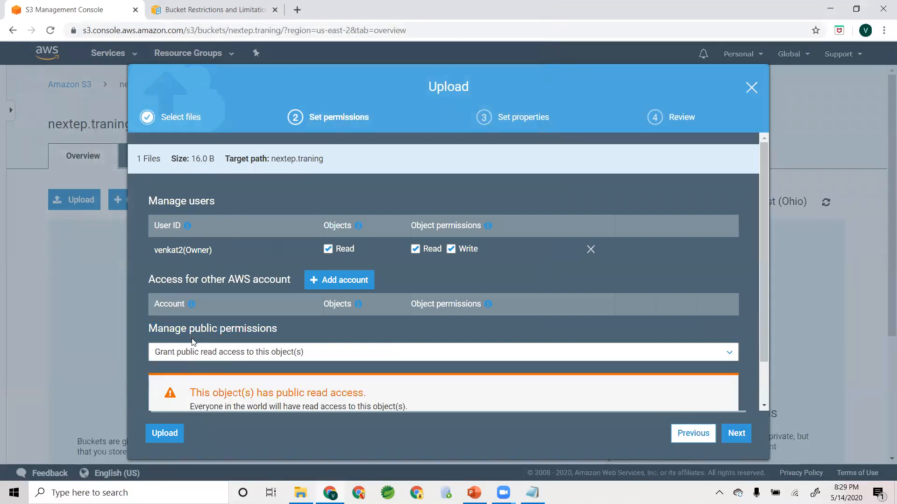
{"action": "left_click", "coordinate": [736, 433]}
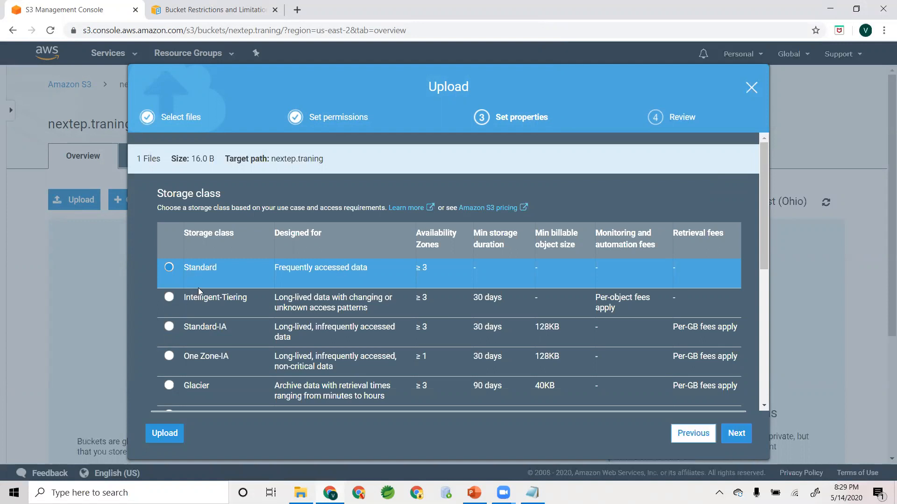
{"action": "left_click", "coordinate": [169, 328]}
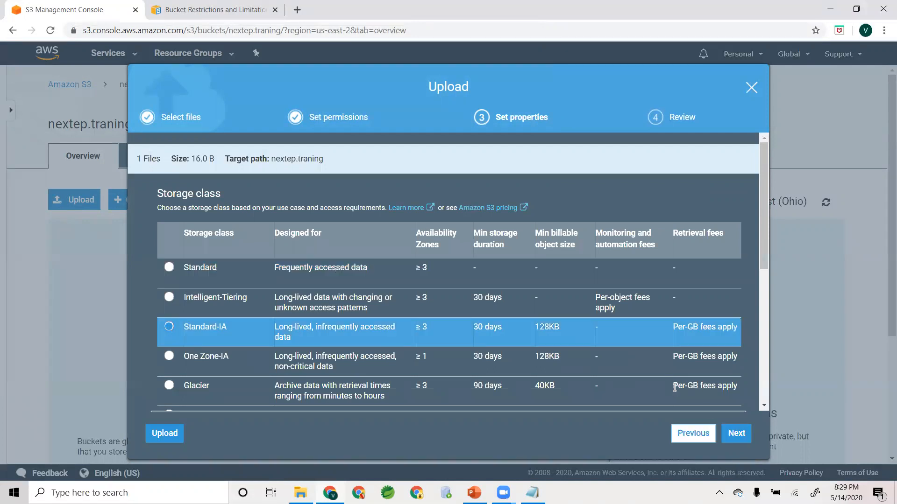
{"action": "left_click", "coordinate": [745, 435]}
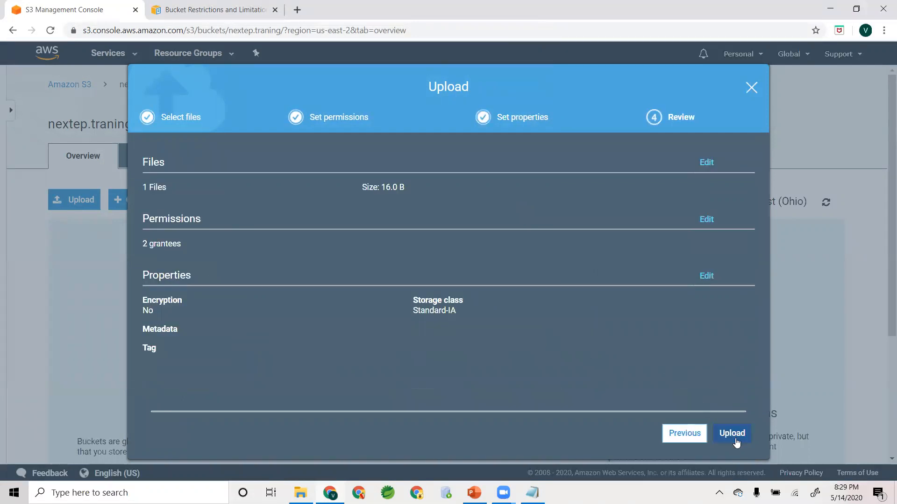
{"action": "left_click", "coordinate": [731, 434]}
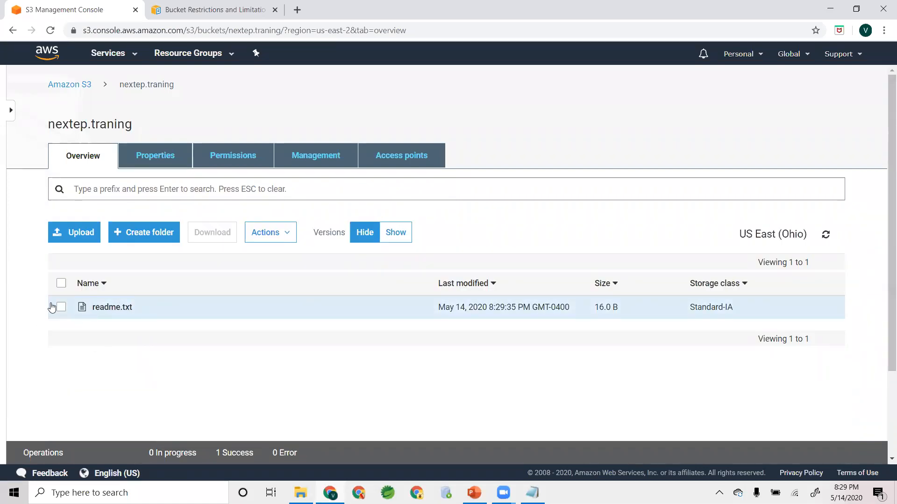
- Open the details of the uploaded readme.txt and load its object URL in a new browser tab
{"action": "left_click", "coordinate": [114, 309]}
{"action": "scroll", "coordinate": [247, 381], "scroll_direction": "down", "scroll_amount": 1}
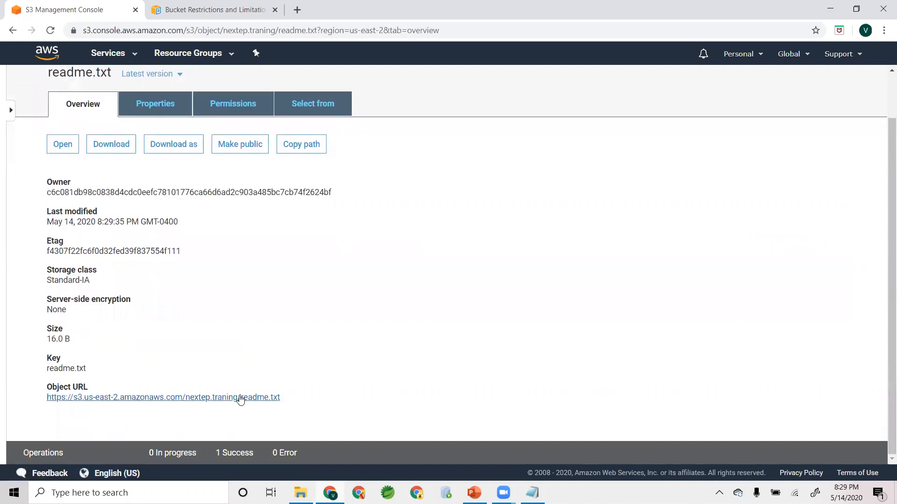
{"action": "right_click", "coordinate": [240, 398]}
{"action": "left_click", "coordinate": [314, 306]}
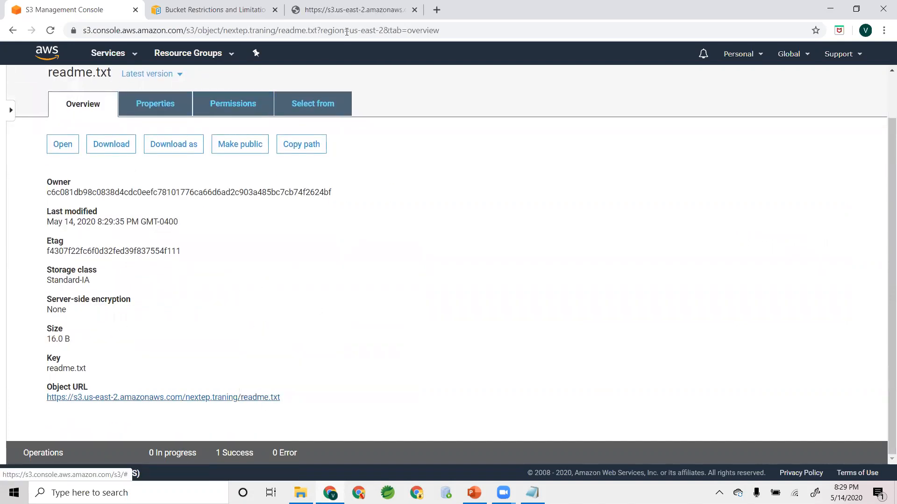
{"action": "left_click", "coordinate": [349, 10]}
- Read the text served at the object URL and return to the nextep.traning bucket's object list in the S3 console
{"action": "left_click_drag", "start_coordinate": [7, 51], "coordinate": [117, 54]}
{"action": "left_click", "coordinate": [118, 56]}
{"action": "left_click", "coordinate": [88, 7]}
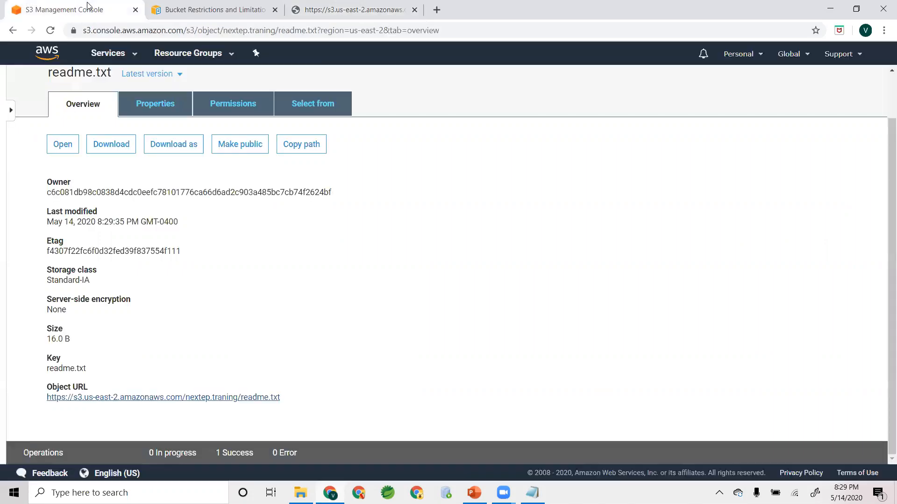
{"action": "scroll", "coordinate": [144, 173], "scroll_direction": "up", "scroll_amount": 1}
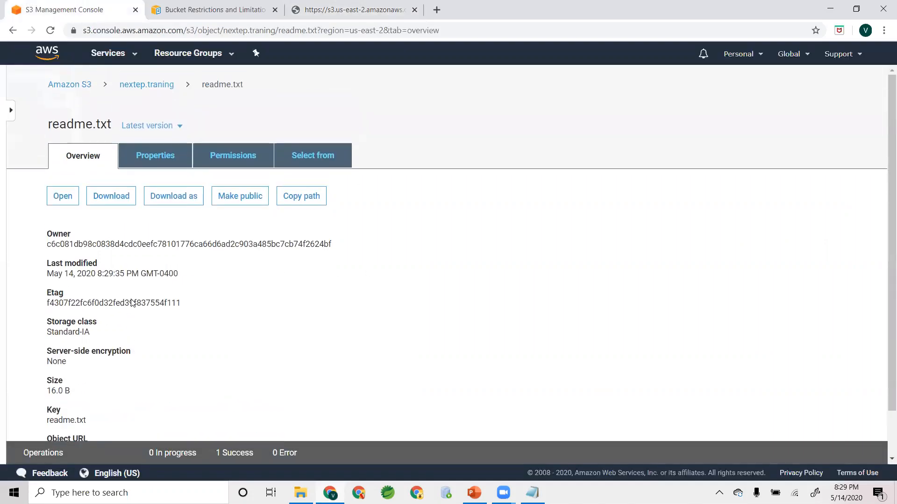
{"action": "left_click", "coordinate": [145, 85]}
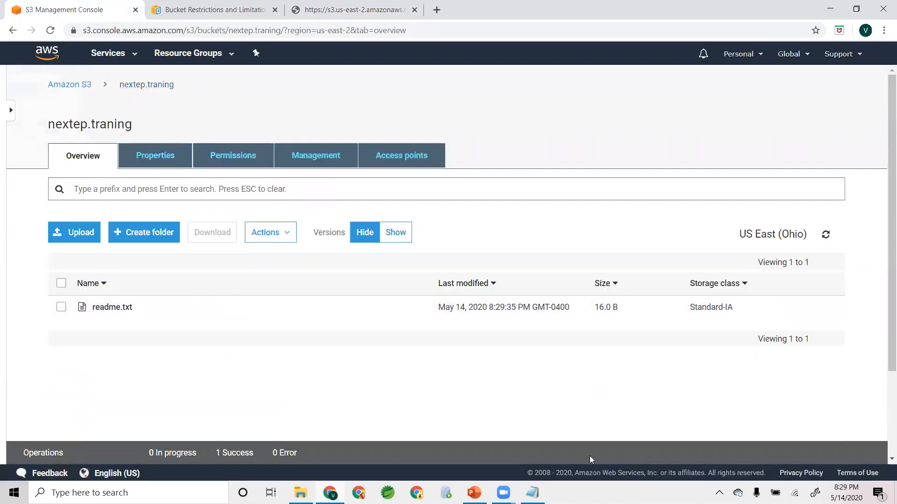
- Switch to a new Notepad window and open readme from the Desktop
{"action": "key", "text": "alt+Tab"}
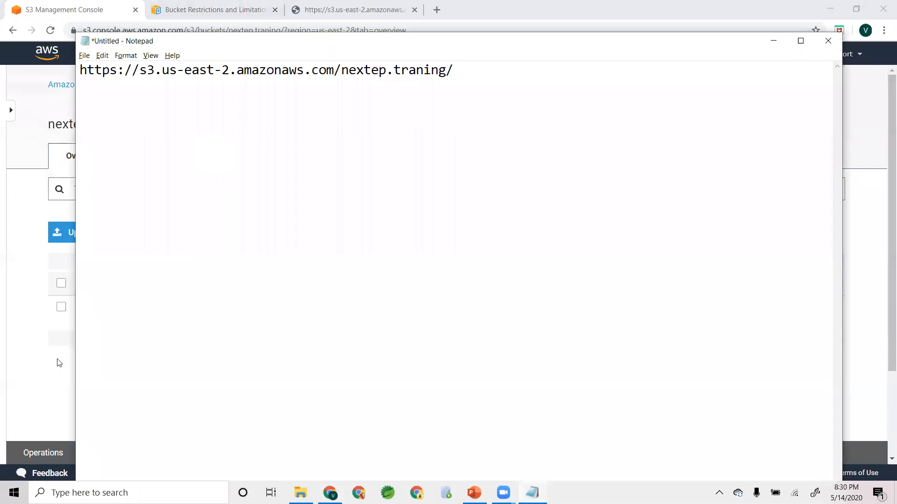
{"action": "key", "text": "alt+Tab"}
{"action": "left_click", "coordinate": [169, 490]}
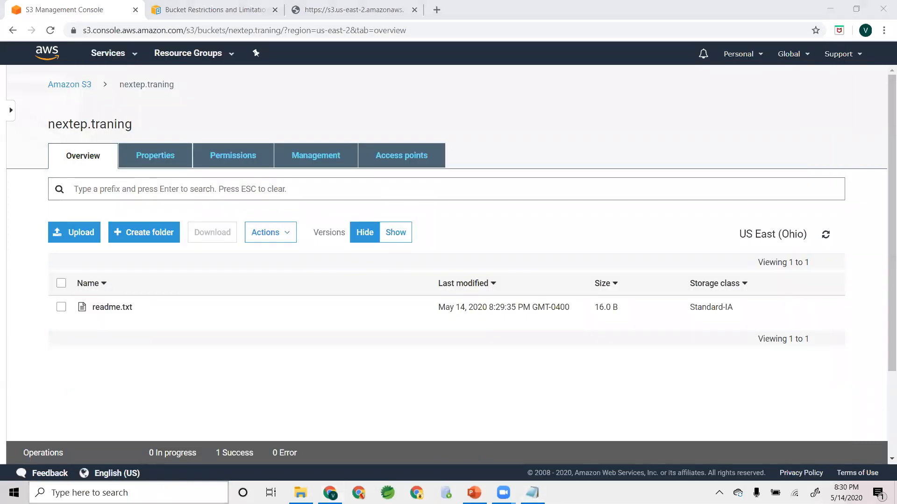
{"action": "left_click", "coordinate": [169, 202]}
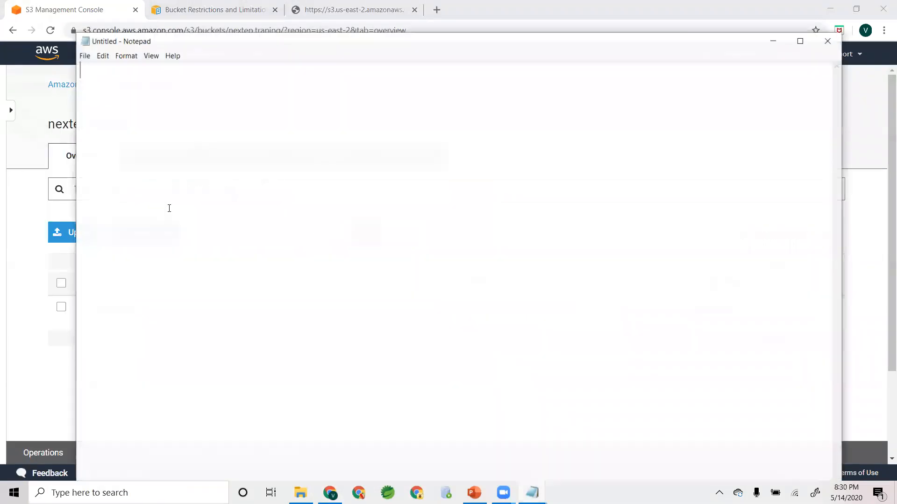
{"action": "left_click", "coordinate": [85, 56]}
{"action": "left_click", "coordinate": [99, 91]}
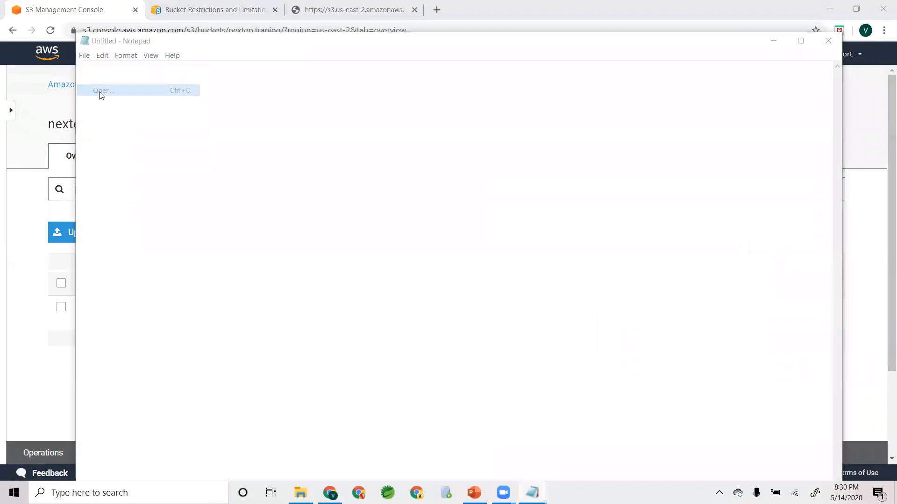
{"action": "double_click", "coordinate": [213, 156]}
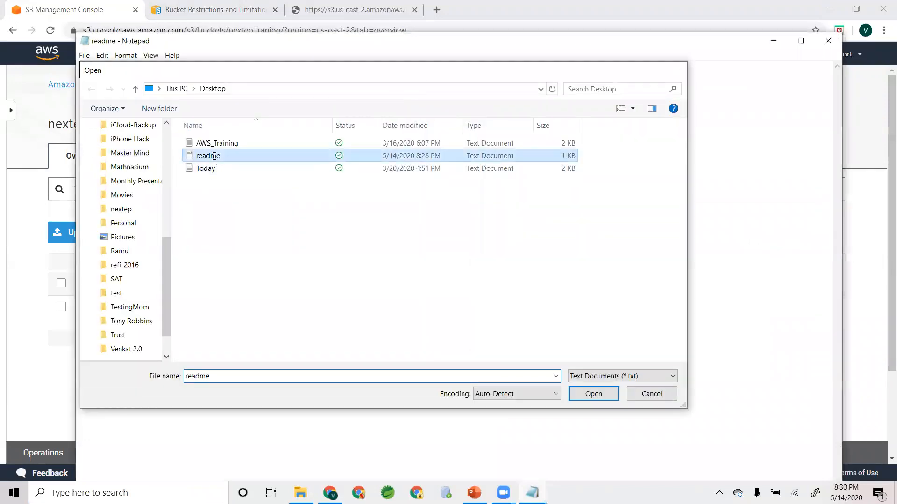
- Change the text to "This is verson 2", save the file, and switch back to the S3 console
{"action": "key", "text": "BackSpace"}
{"action": "type", "text": "2"}
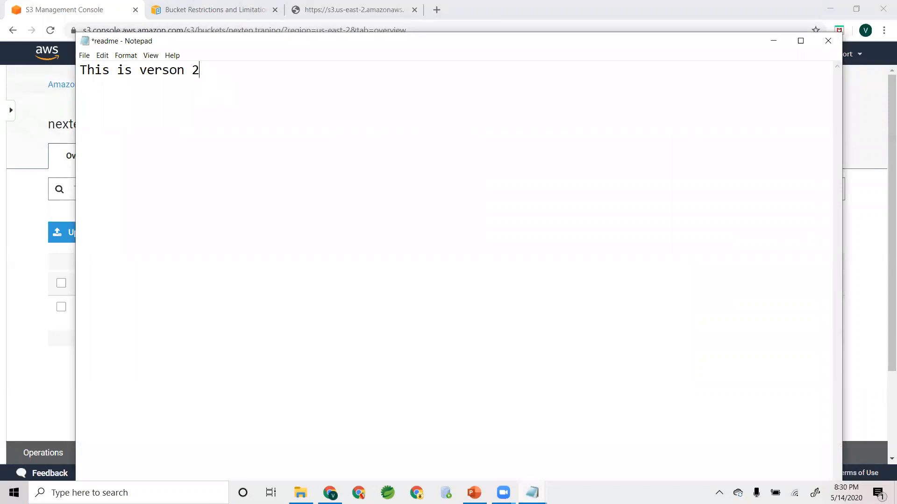
{"action": "key", "text": "ctrl+s"}
{"action": "left_click", "coordinate": [15, 189]}
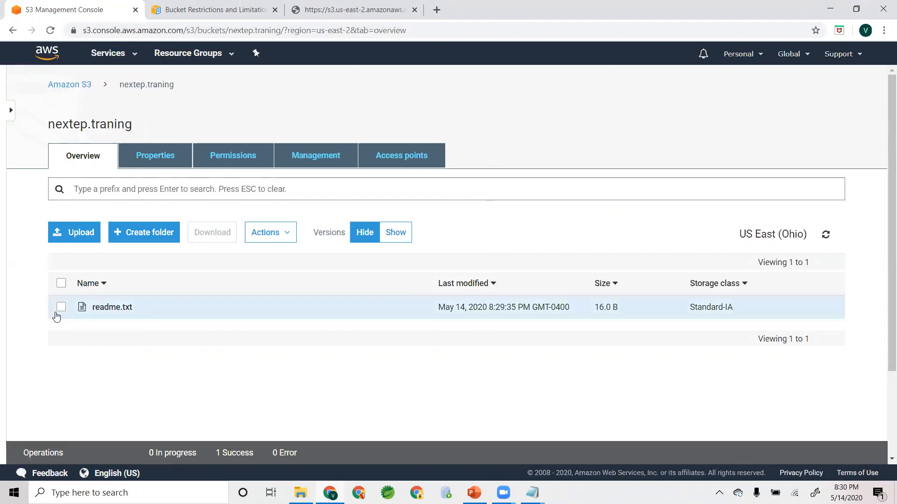
- Start another upload to the nextep.traning bucket with the edited readme.txt from the Desktop and proceed to the permissions stage
{"action": "left_click", "coordinate": [74, 234]}
{"action": "left_click", "coordinate": [417, 346]}
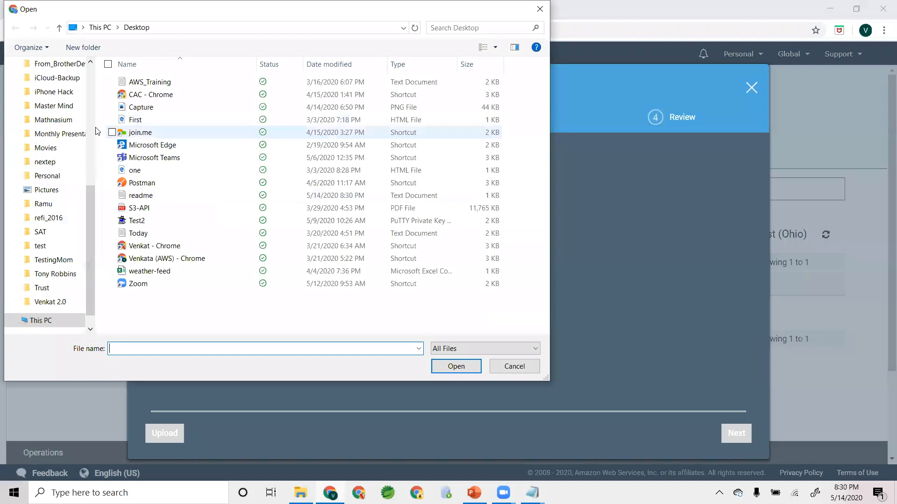
{"action": "left_click", "coordinate": [84, 91]}
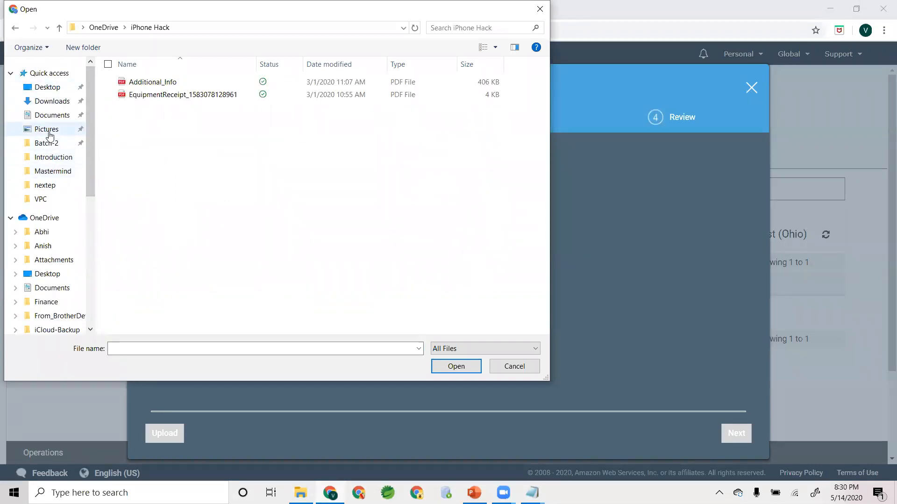
{"action": "left_click", "coordinate": [55, 88]}
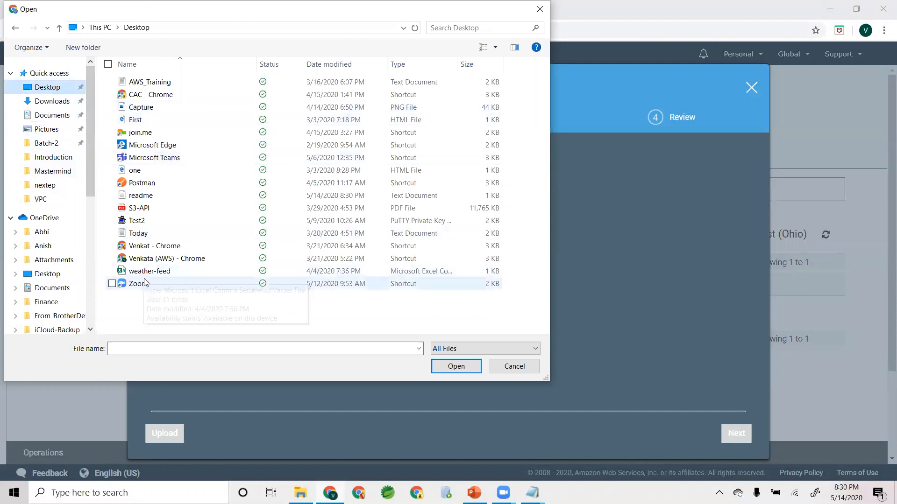
{"action": "double_click", "coordinate": [141, 196]}
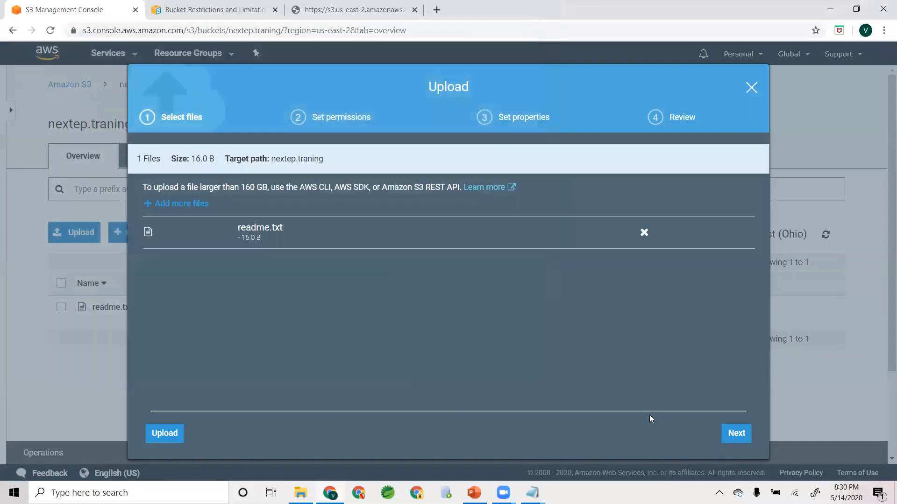
{"action": "left_click", "coordinate": [737, 434]}
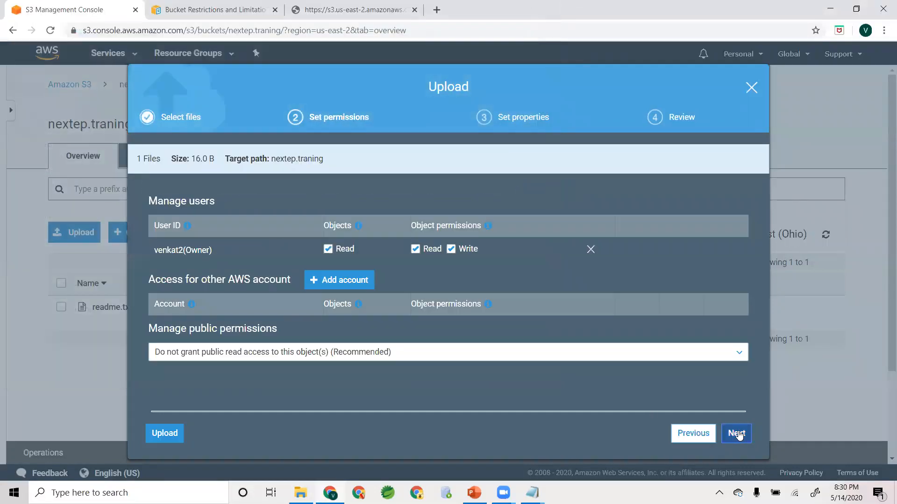
- Upload the edited readme.txt with public read access granted and the Standard-IA storage class
{"action": "left_click", "coordinate": [183, 359]}
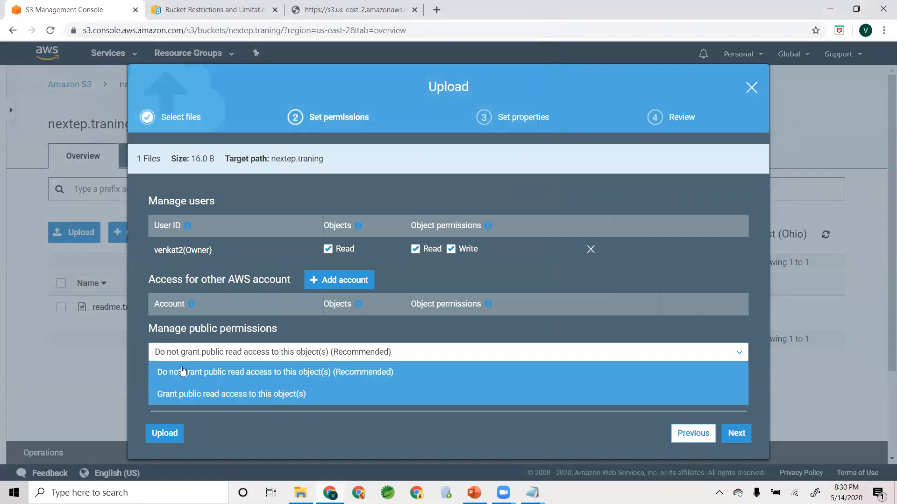
{"action": "left_click", "coordinate": [181, 392]}
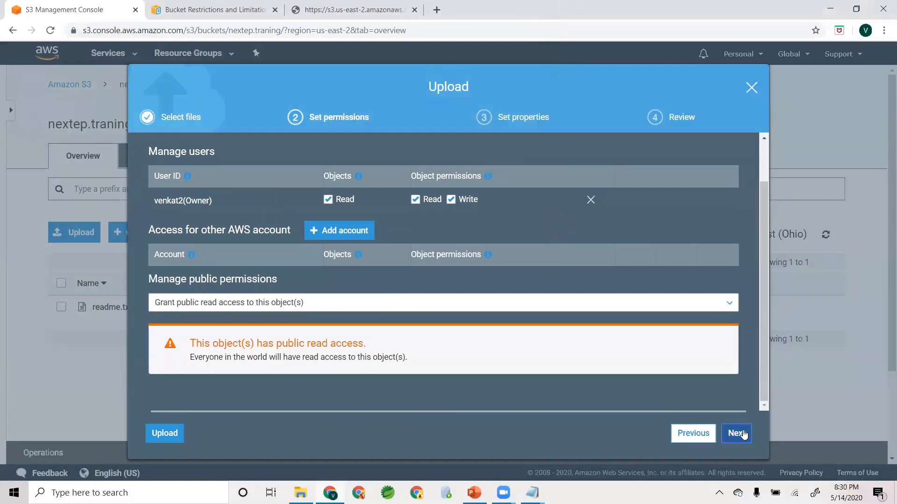
{"action": "left_click", "coordinate": [737, 434]}
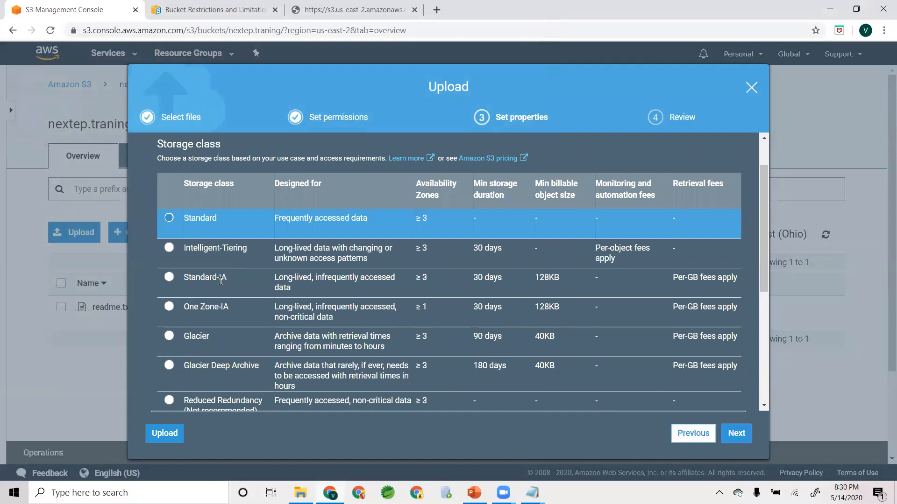
{"action": "left_click", "coordinate": [236, 284]}
{"action": "left_click", "coordinate": [737, 434]}
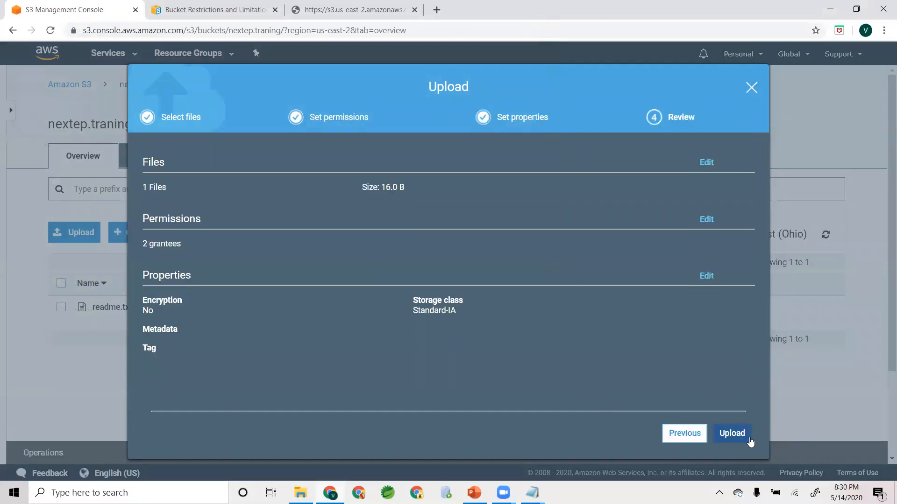
{"action": "left_click", "coordinate": [732, 433]}
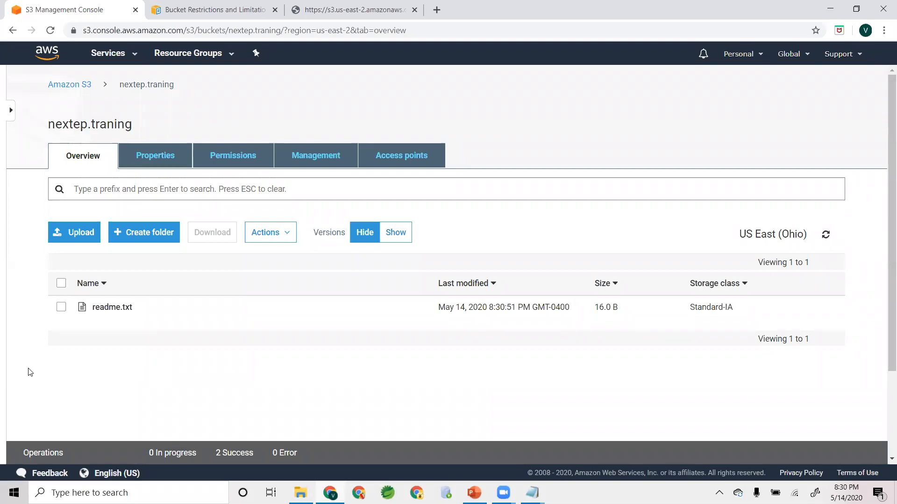
- Open the details of the re-uploaded readme.txt, then reload its object URL page and check the text served
{"action": "left_click", "coordinate": [112, 307]}
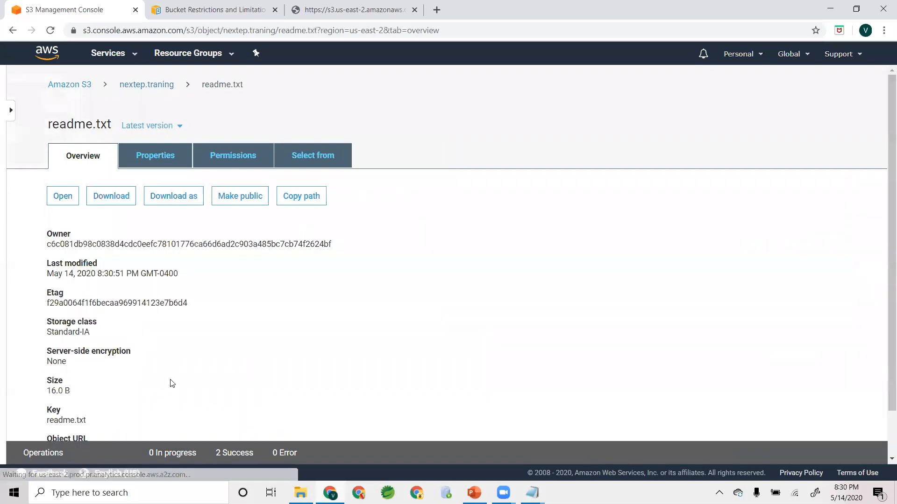
{"action": "scroll", "coordinate": [172, 383], "scroll_direction": "down", "scroll_amount": 1}
{"action": "right_click", "coordinate": [256, 400]}
{"action": "left_click", "coordinate": [389, 226]}
{"action": "left_click", "coordinate": [319, 9]}
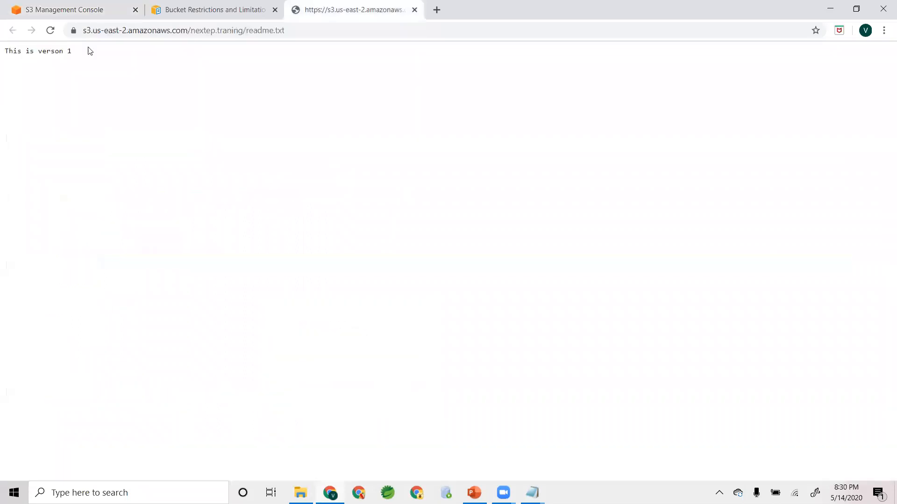
{"action": "left_click", "coordinate": [51, 30]}
{"action": "left_click_drag", "start_coordinate": [85, 53], "coordinate": [5, 53]}
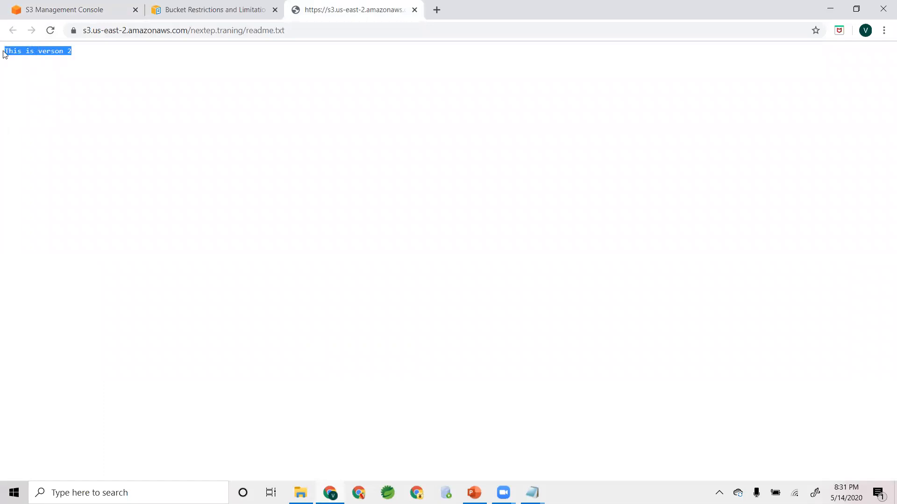
{"action": "left_click", "coordinate": [114, 53]}
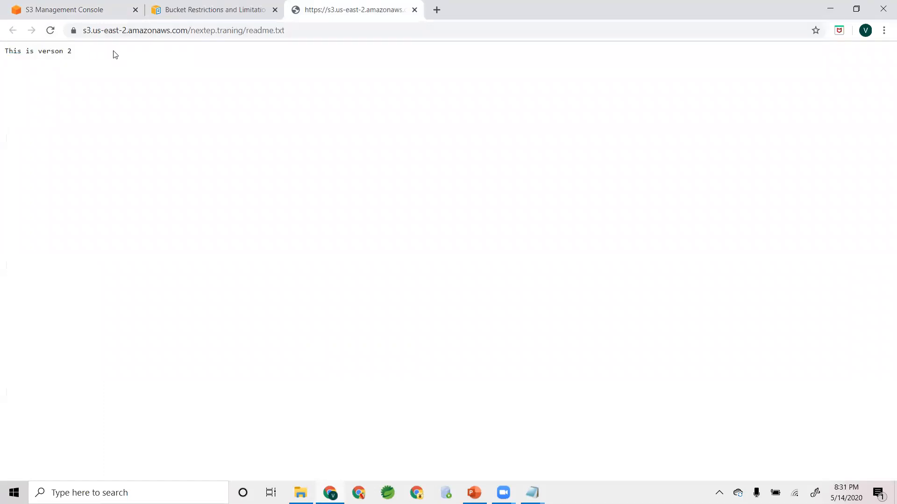
- Return to the nextep.traning bucket in the S3 console and show all object versions
{"action": "left_click", "coordinate": [92, 17]}
{"action": "scroll", "coordinate": [263, 341], "scroll_direction": "up", "scroll_amount": 1}
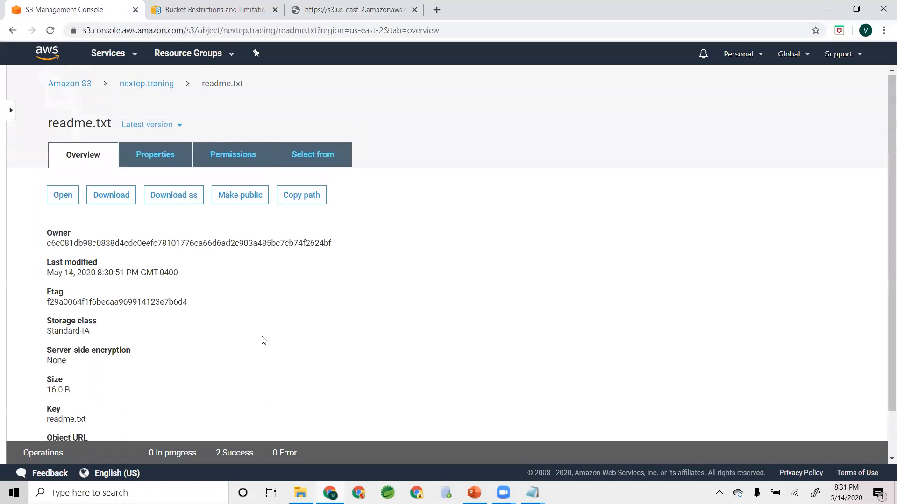
{"action": "left_click", "coordinate": [140, 85]}
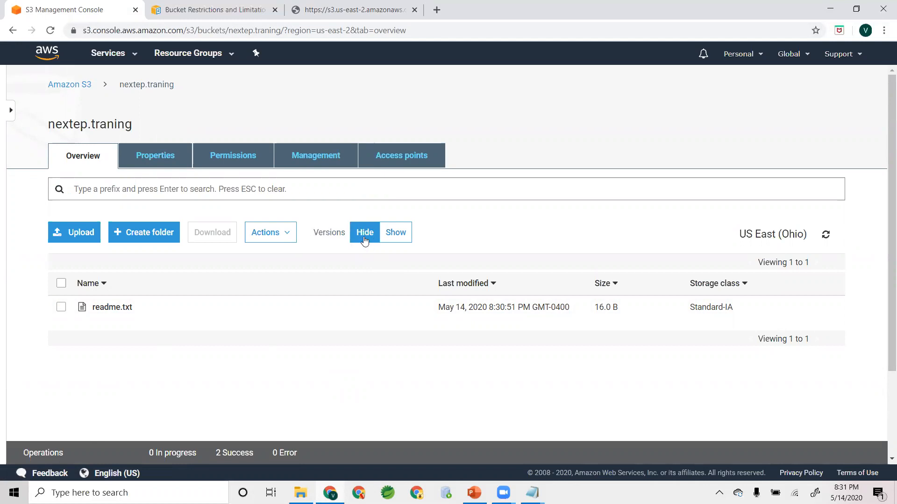
{"action": "left_click", "coordinate": [394, 232]}
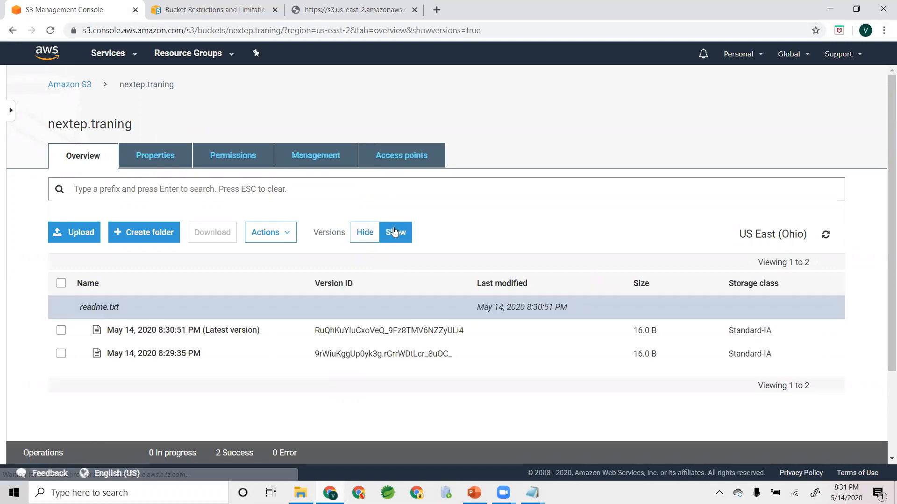
- Review the details of the latest readme.txt version and of the May 14, 2020 8:29:35 PM version
{"action": "scroll", "coordinate": [122, 406], "scroll_direction": "down", "scroll_amount": 2}
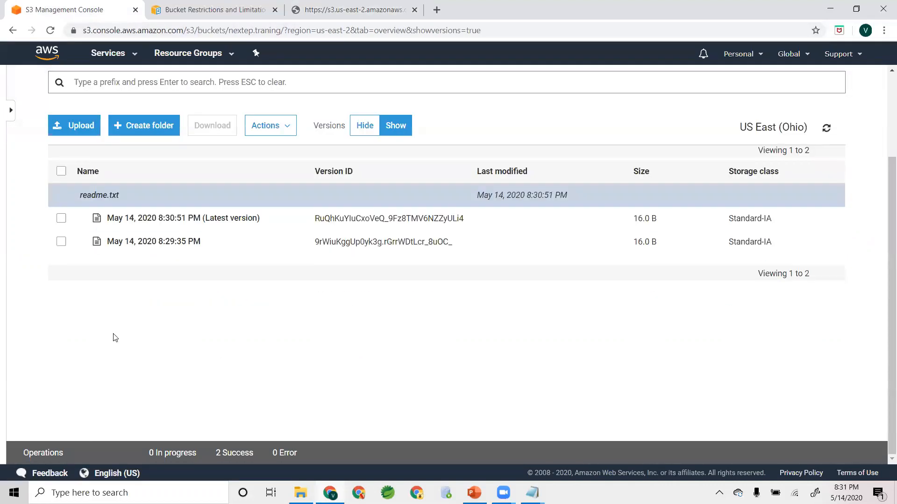
{"action": "scroll", "coordinate": [120, 347], "scroll_direction": "up", "scroll_amount": 1}
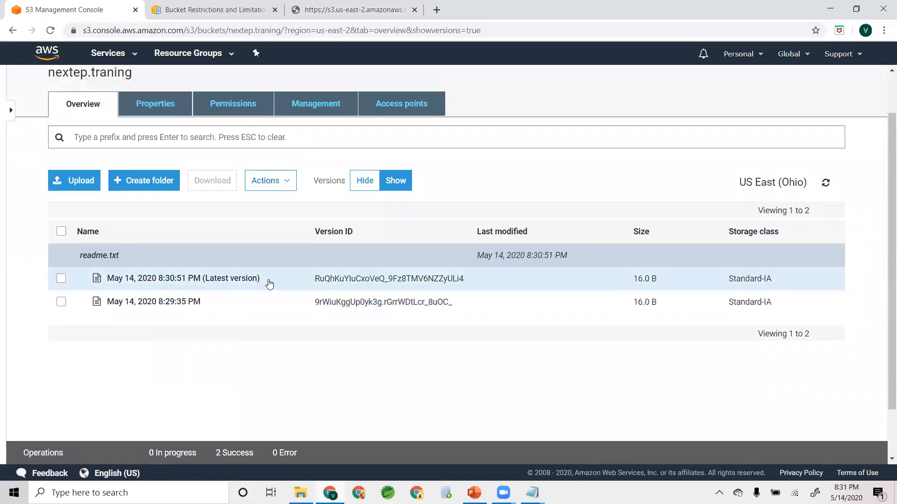
{"action": "left_click", "coordinate": [146, 285]}
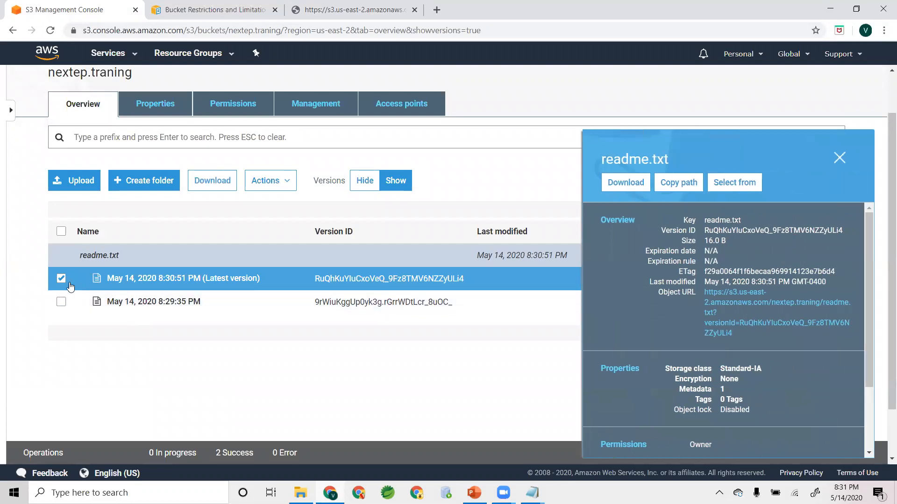
{"action": "left_click", "coordinate": [62, 280]}
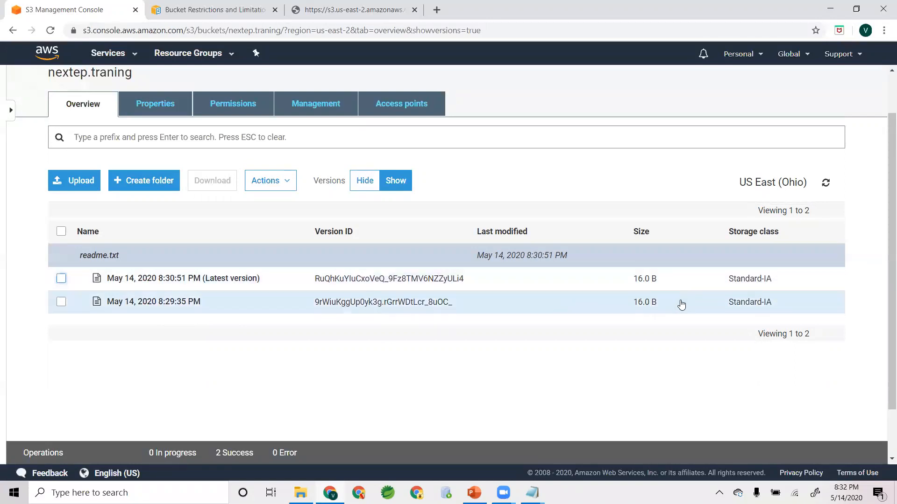
{"action": "left_click", "coordinate": [607, 308]}
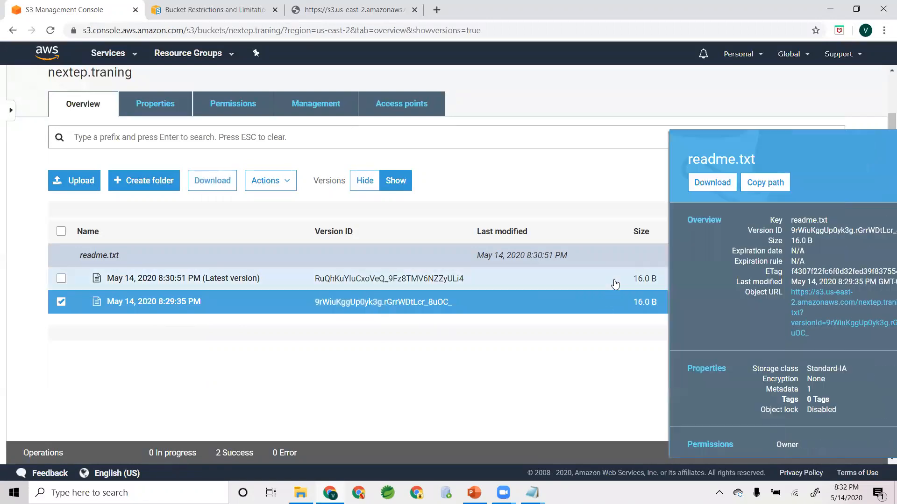
{"action": "left_click", "coordinate": [840, 158]}
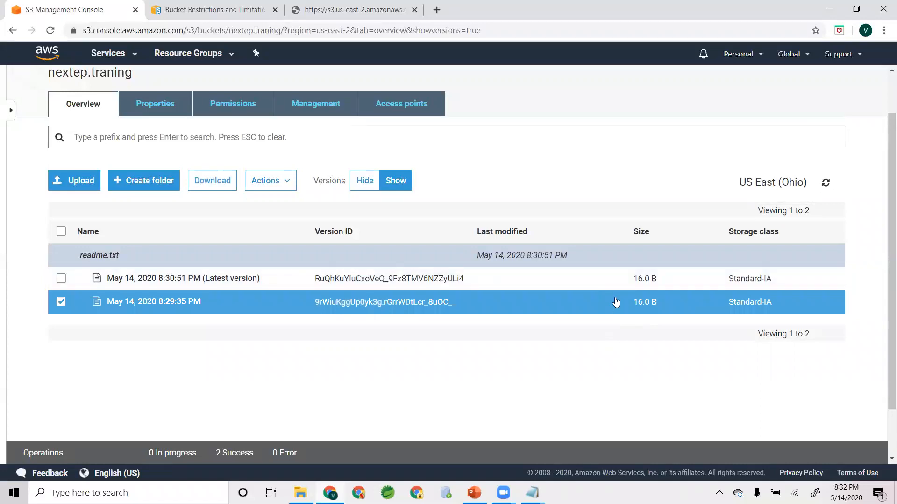
- Start another upload to the nextep.traning bucket and change the version number in the local readme.txt to 3
{"action": "left_click", "coordinate": [80, 181]}
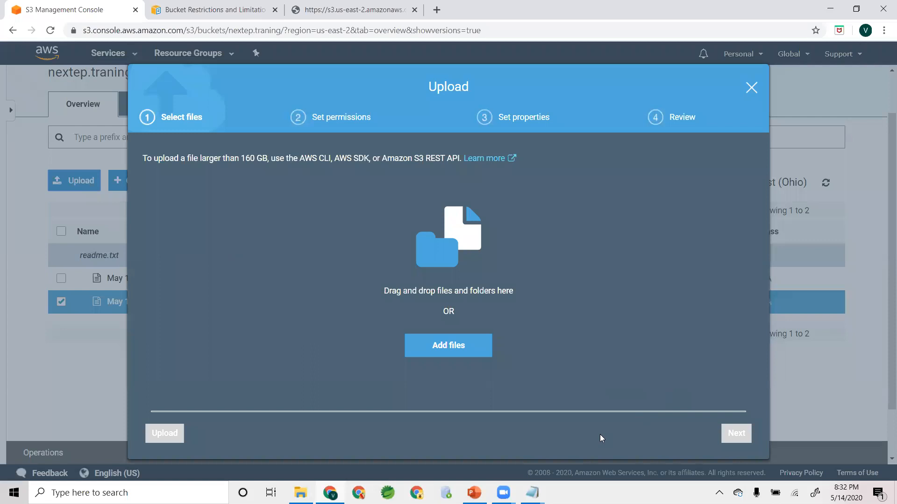
{"action": "key", "text": "alt+Tab"}
{"action": "key", "text": "BackSpace"}
{"action": "type", "text": "3"}
{"action": "left_click", "coordinate": [851, 44]}
- Upload the edited readme.txt from the Desktop with public read access granted and the Standard-IA storage class
{"action": "left_click", "coordinate": [448, 347]}
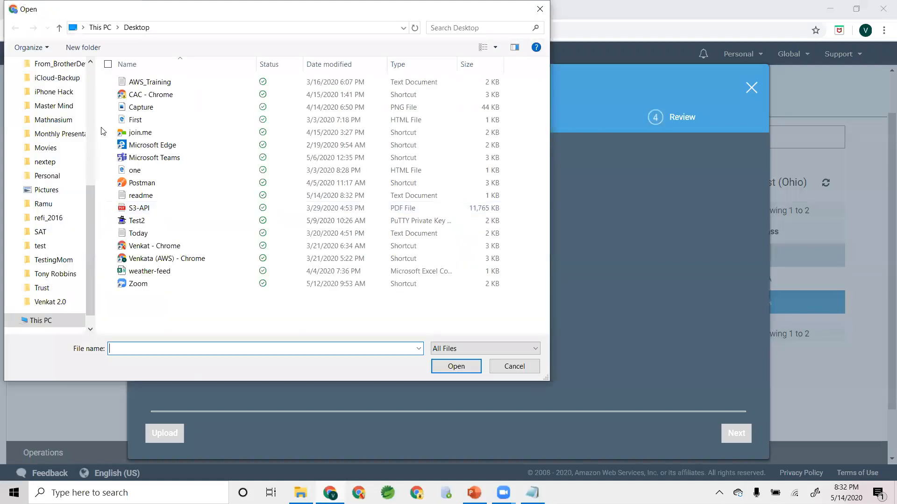
{"action": "scroll", "coordinate": [94, 121], "scroll_direction": "up", "scroll_amount": 6}
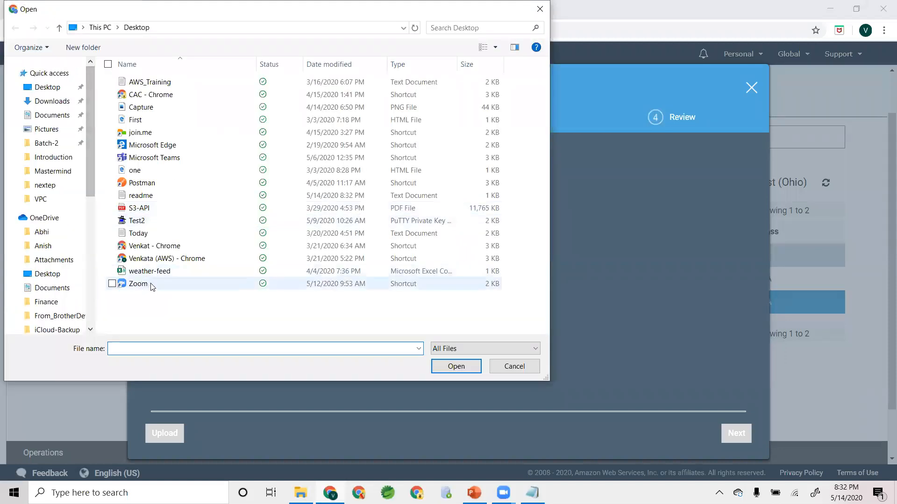
{"action": "double_click", "coordinate": [142, 196]}
{"action": "left_click", "coordinate": [736, 433]}
{"action": "left_click", "coordinate": [677, 352]}
{"action": "left_click", "coordinate": [631, 394]}
{"action": "left_click", "coordinate": [736, 433]}
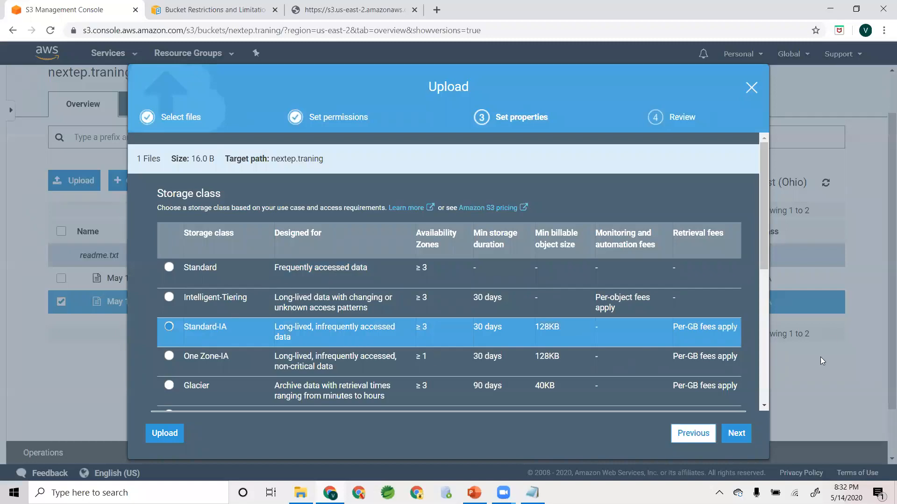
{"action": "left_click", "coordinate": [736, 433]}
{"action": "left_click", "coordinate": [733, 433]}
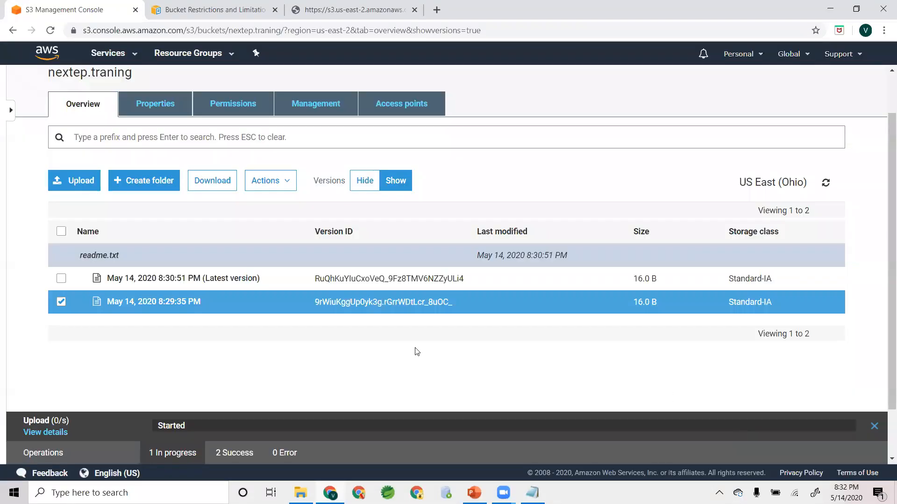
- Hide object versions, open the details of readme.txt, and check the text served on its object URL page
{"action": "left_click", "coordinate": [365, 180]}
{"action": "left_click", "coordinate": [123, 308]}
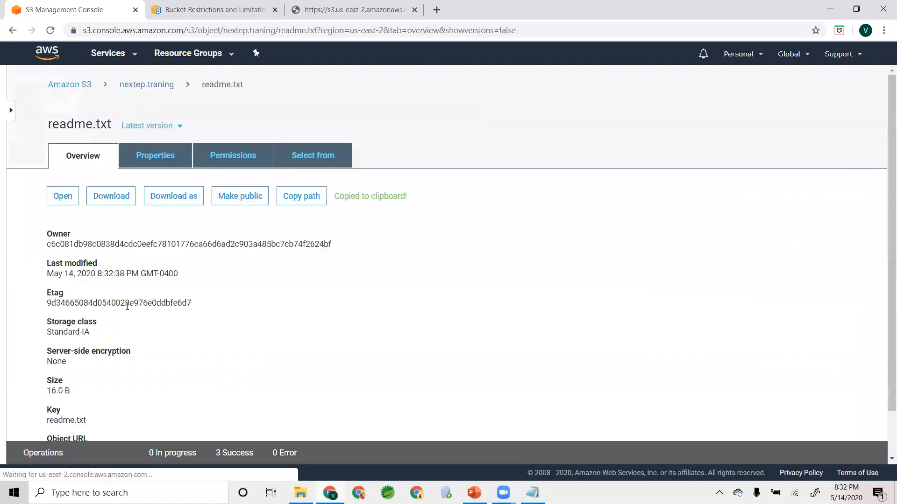
{"action": "left_click", "coordinate": [373, 9]}
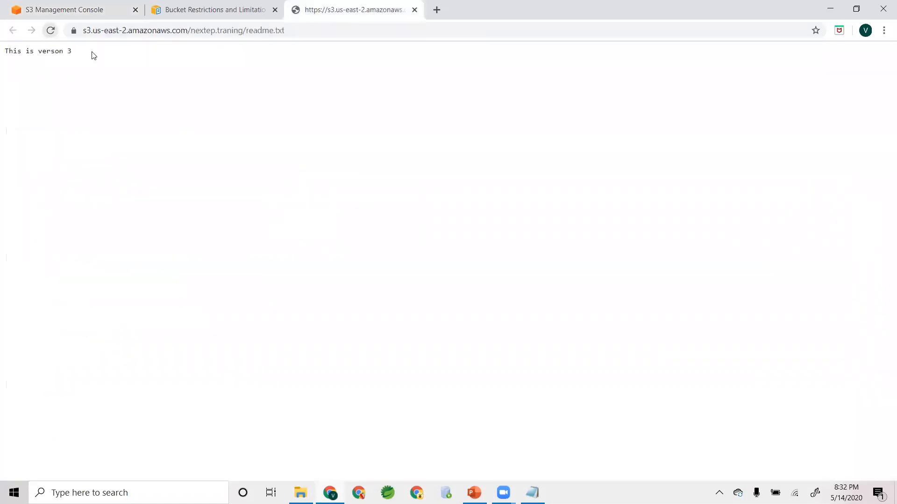
{"action": "left_click_drag", "start_coordinate": [90, 54], "coordinate": [1, 56]}
- Return to the nextep.traning bucket in the S3 console and delete the readme.txt object
{"action": "left_click", "coordinate": [60, 11]}
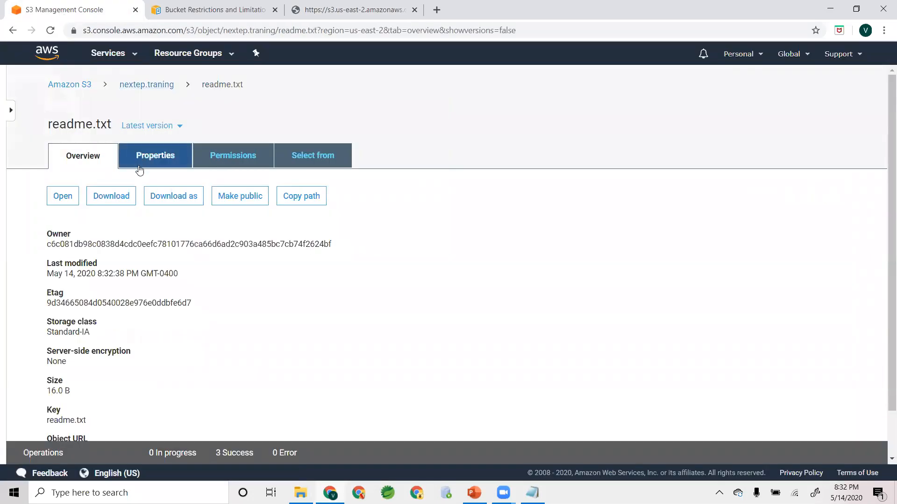
{"action": "left_click", "coordinate": [135, 88]}
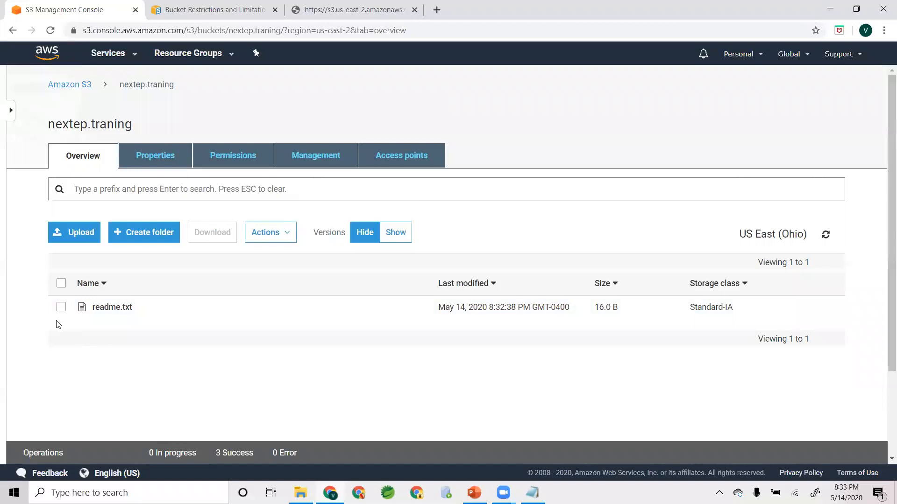
{"action": "left_click", "coordinate": [61, 308]}
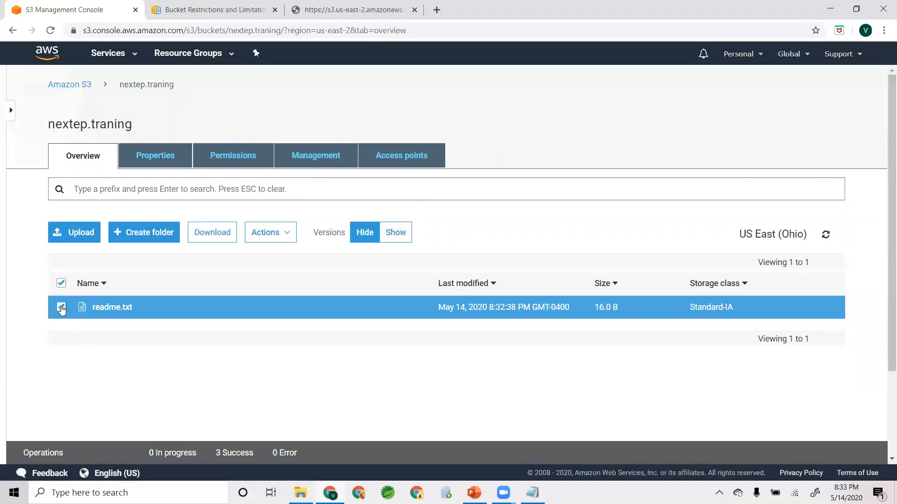
{"action": "left_click", "coordinate": [266, 232]}
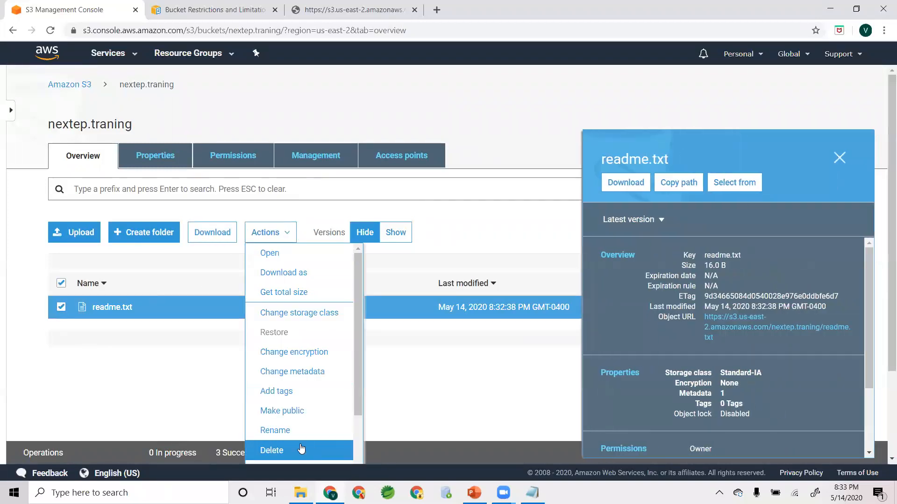
{"action": "left_click", "coordinate": [310, 451]}
{"action": "left_click", "coordinate": [618, 433]}
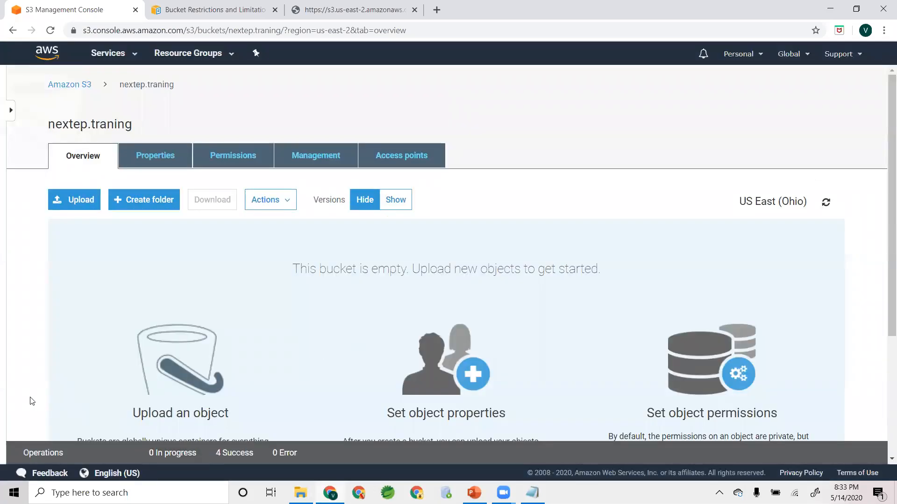
- Reload the object URL page to check whether the deleted readme.txt is still served, and return to the S3 console
{"action": "left_click", "coordinate": [358, 4]}
{"action": "left_click", "coordinate": [50, 30]}
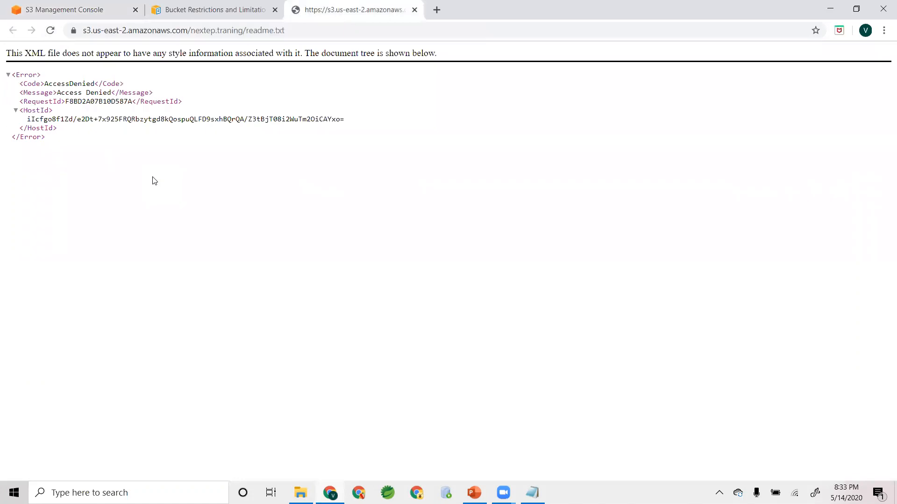
{"action": "left_click", "coordinate": [93, 9]}
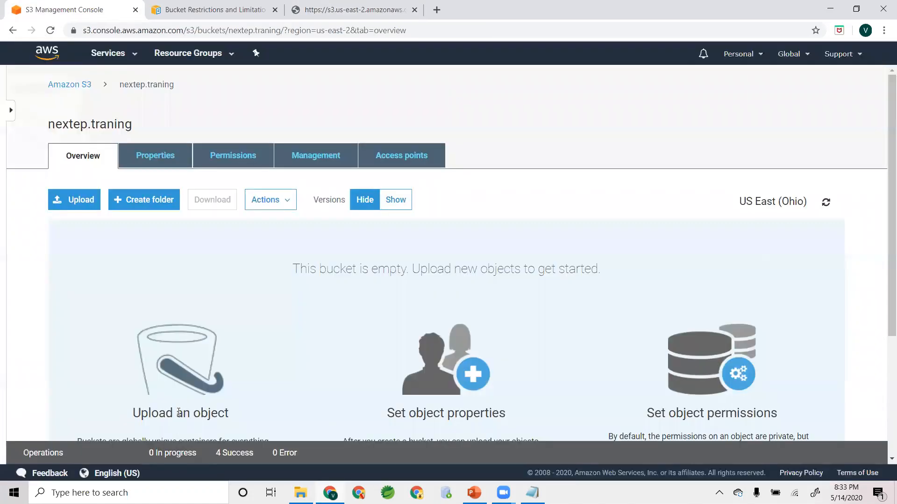
- Show all object versions in the nextep.traning bucket, including those of the deleted readme.txt
{"action": "scroll", "coordinate": [303, 224], "scroll_direction": "down", "scroll_amount": 1}
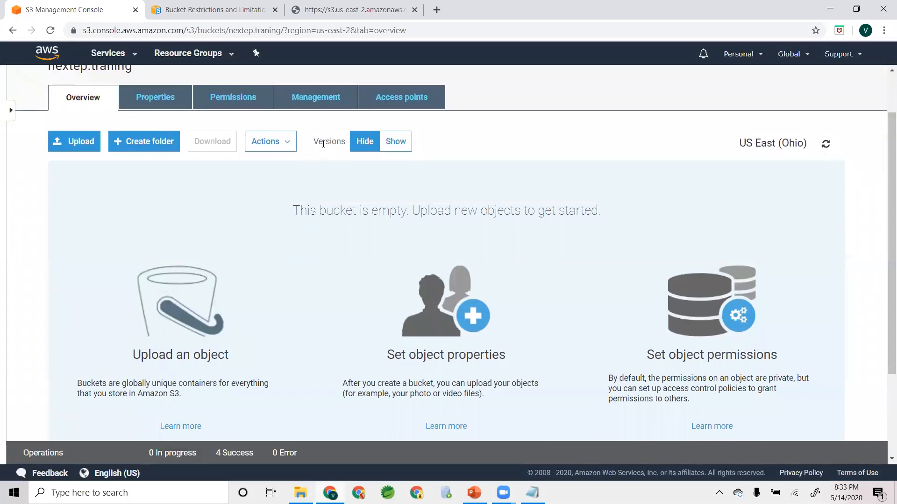
{"action": "double_click", "coordinate": [316, 142]}
{"action": "left_click", "coordinate": [340, 133]}
{"action": "left_click", "coordinate": [395, 142]}
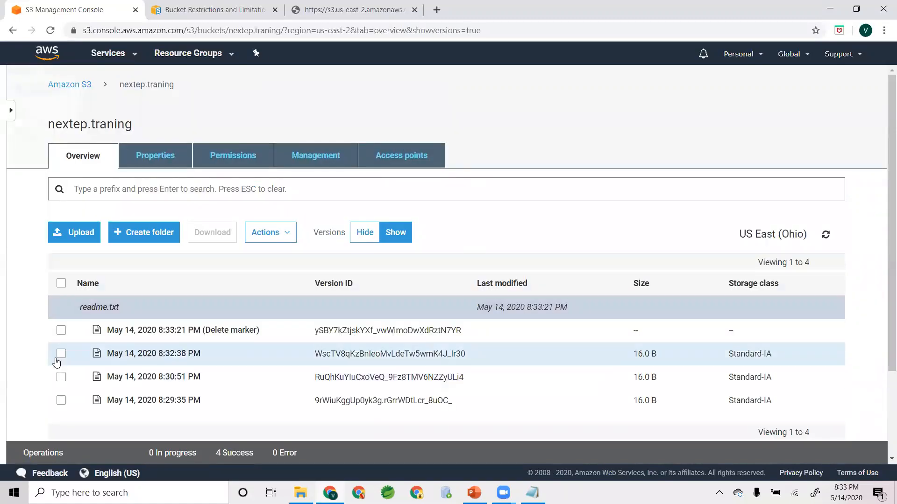
- Review the details of readme.txt's 8:30:51 PM and 8:32:38 PM versions and of its delete marker
{"action": "scroll", "coordinate": [37, 360], "scroll_direction": "down", "scroll_amount": 3}
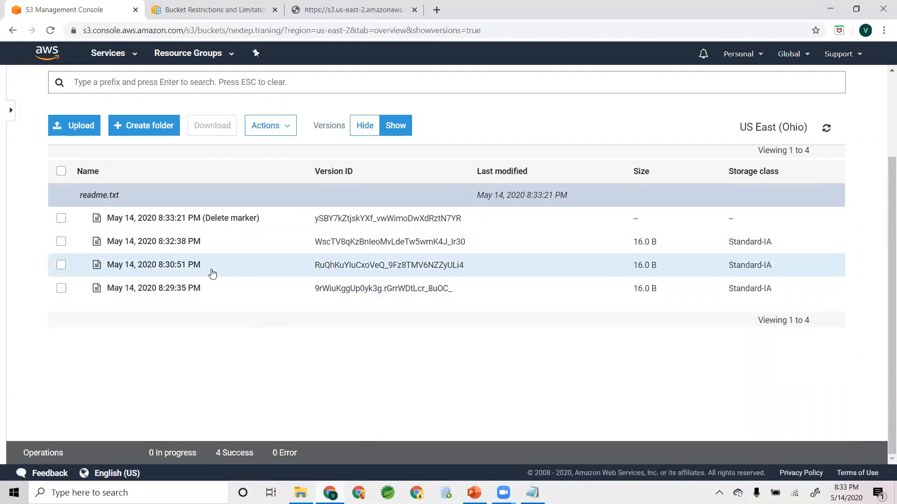
{"action": "left_click", "coordinate": [164, 267]}
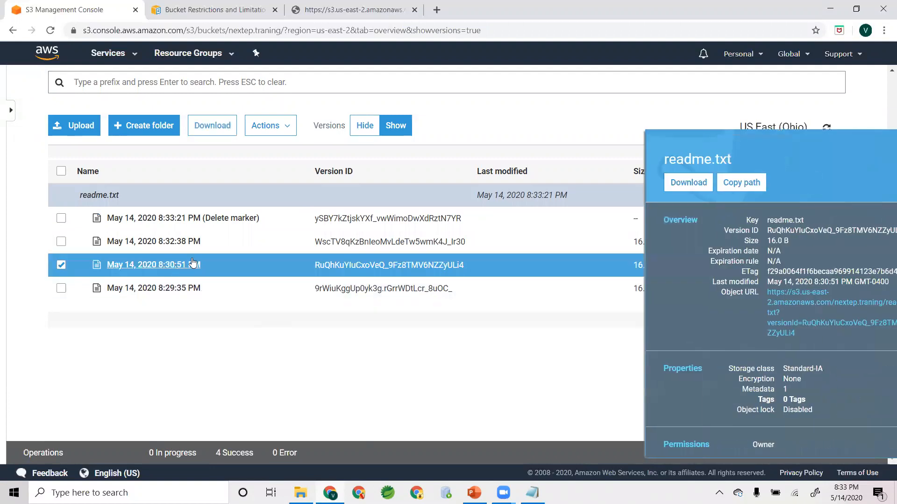
{"action": "left_click", "coordinate": [210, 243]}
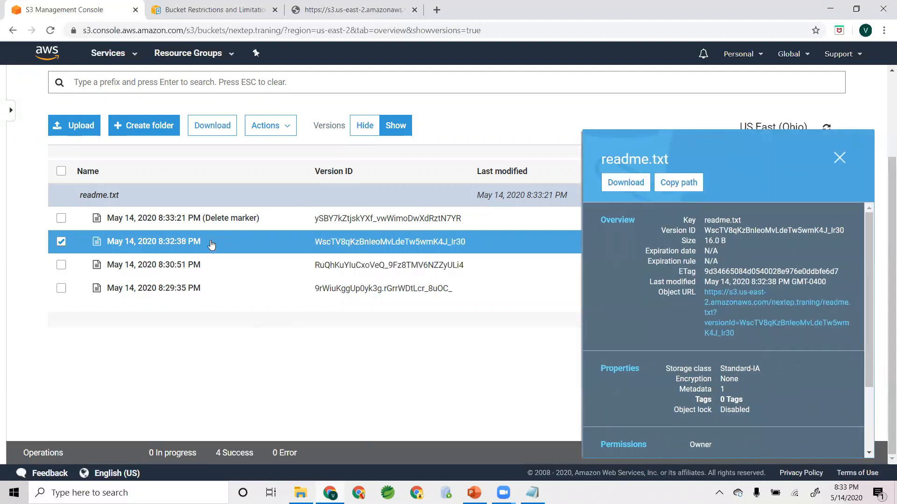
{"action": "left_click", "coordinate": [271, 225]}
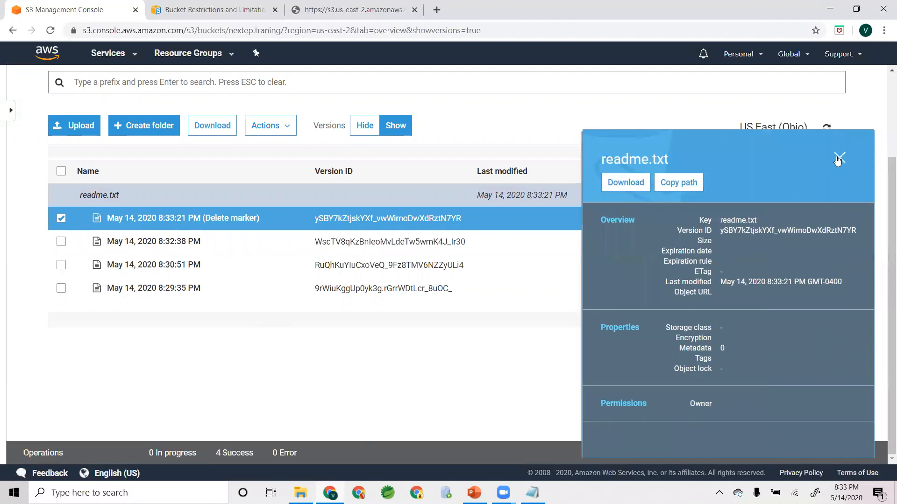
{"action": "left_click", "coordinate": [840, 158]}
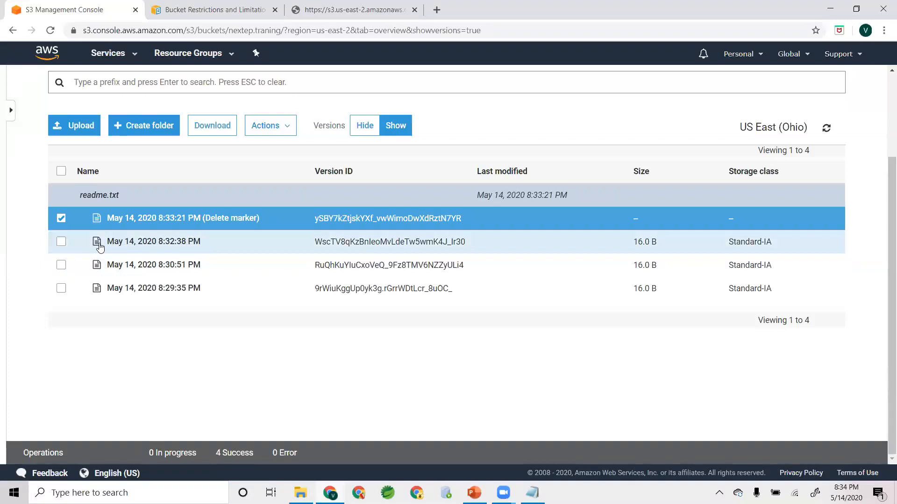
- Permanently delete the readme.txt delete marker dated May 14, 2020 8:33:21 PM from the version list
{"action": "left_click", "coordinate": [61, 219]}
{"action": "left_click", "coordinate": [61, 220]}
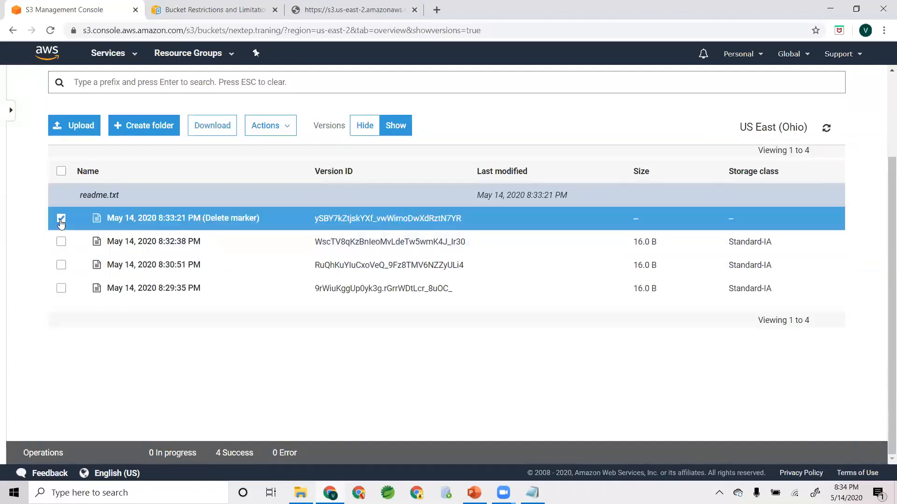
{"action": "left_click", "coordinate": [276, 135]}
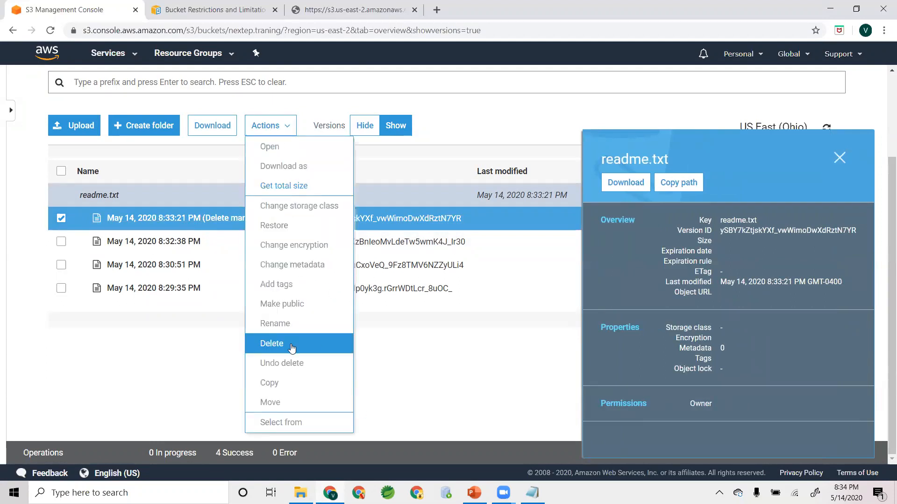
{"action": "left_click", "coordinate": [432, 356]}
{"action": "left_click", "coordinate": [286, 135]}
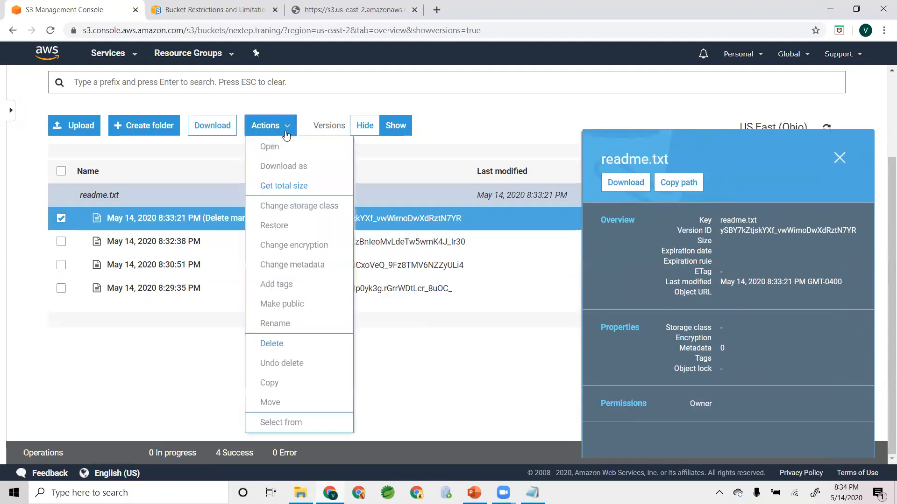
{"action": "left_click", "coordinate": [273, 343]}
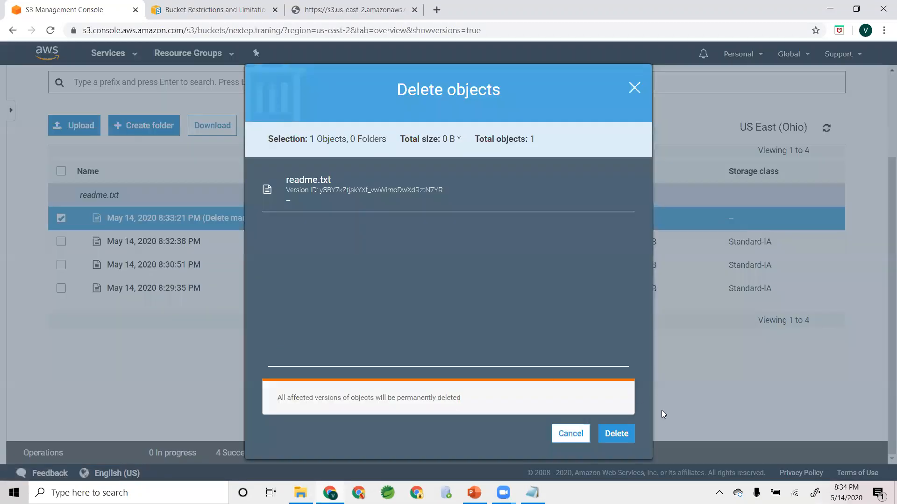
{"action": "left_click", "coordinate": [616, 434]}
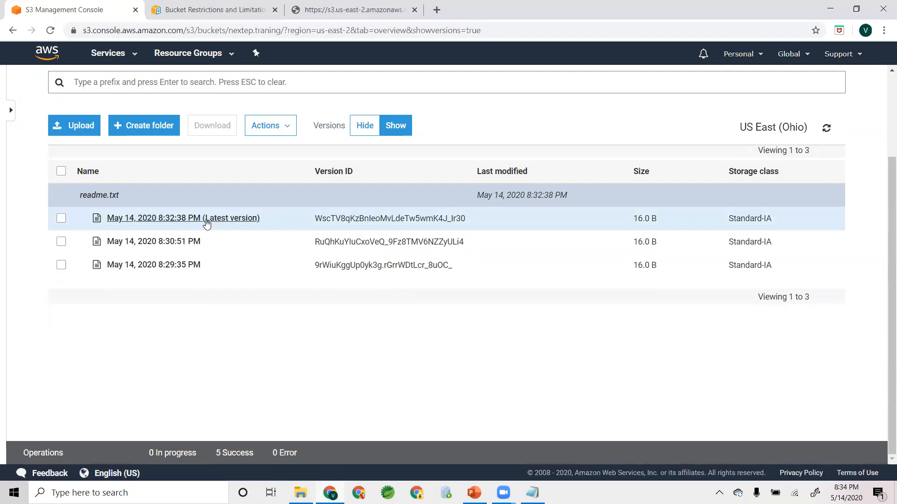
- Reload the readme.txt object URL page and check the text served with the delete marker removed
{"action": "left_click", "coordinate": [341, 6]}
{"action": "left_click", "coordinate": [50, 30]}
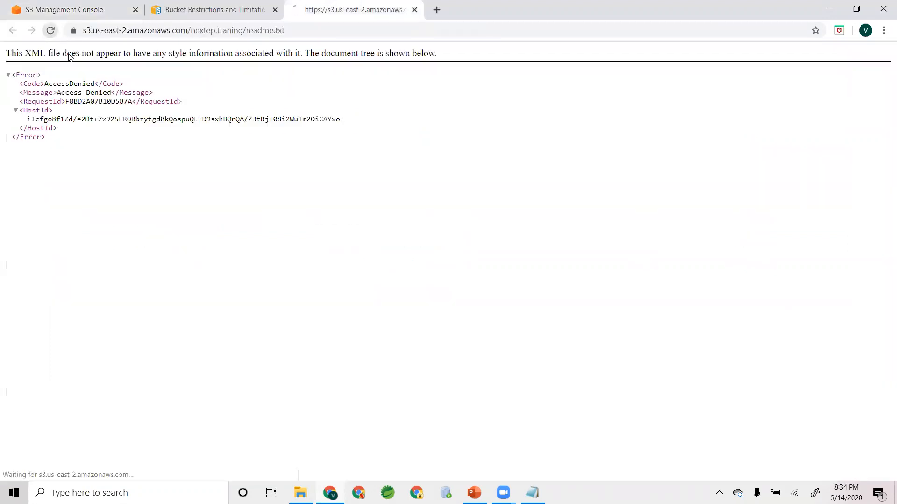
{"action": "left_click_drag", "start_coordinate": [71, 50], "coordinate": [3, 60]}
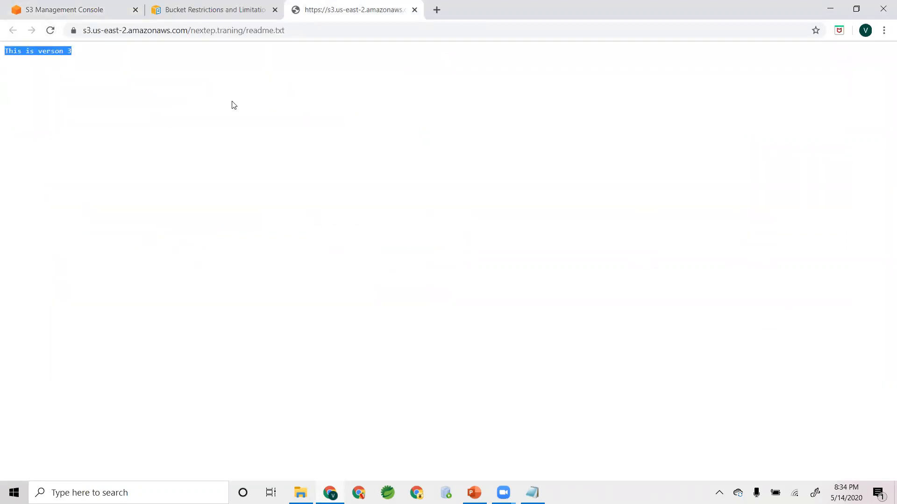
{"action": "left_click", "coordinate": [233, 104]}
- Permanently delete readme.txt's May 14, 2020 8:32:38 PM version and check the text served at the object URL
{"action": "left_click", "coordinate": [50, 8]}
{"action": "left_click", "coordinate": [61, 218]}
{"action": "left_click", "coordinate": [270, 125]}
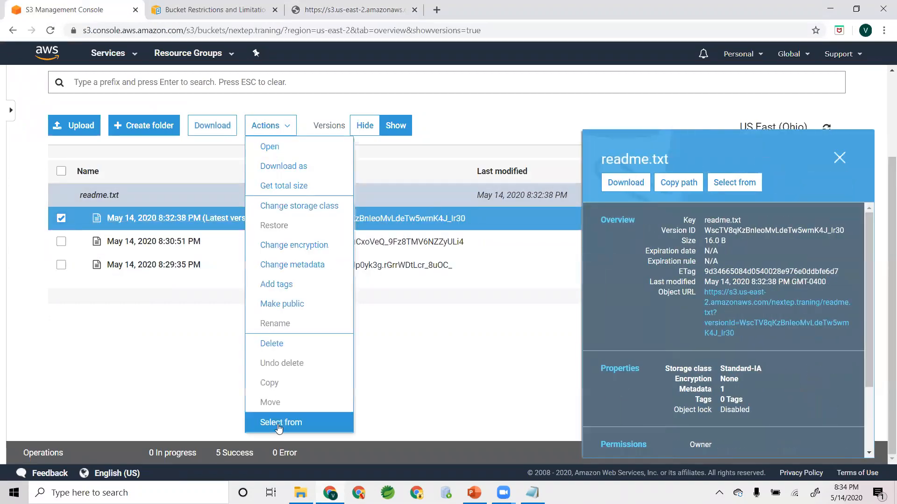
{"action": "left_click", "coordinate": [283, 341]}
{"action": "left_click", "coordinate": [612, 432]}
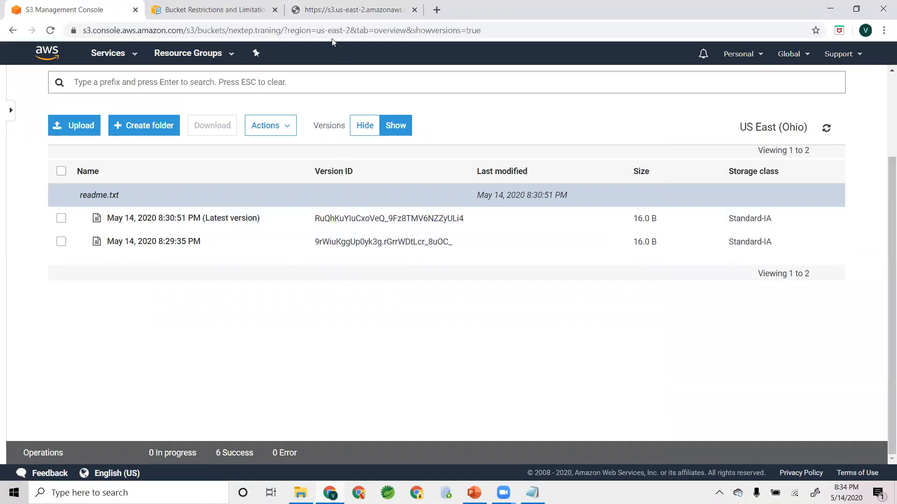
{"action": "left_click", "coordinate": [336, 11]}
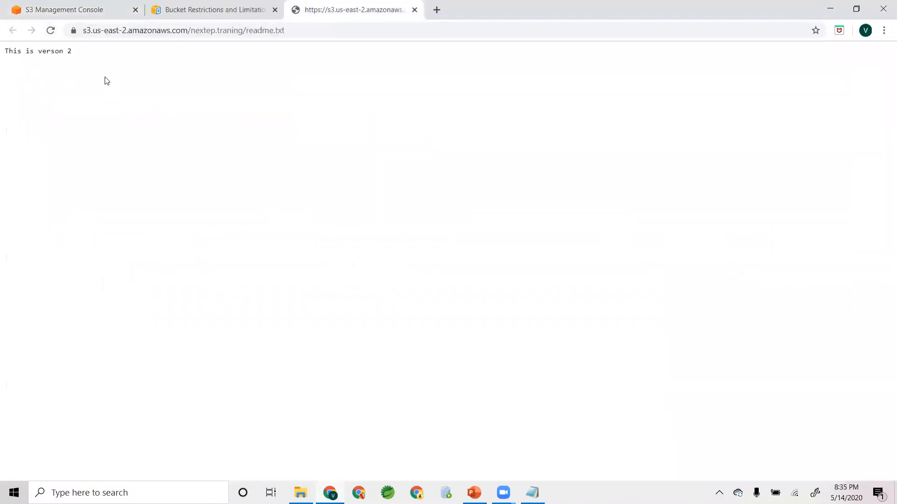
- Permanently delete readme.txt's 8:30:51 PM version, reload the object URL page to check its text, and return to the bucket's version list
{"action": "left_click", "coordinate": [80, 10]}
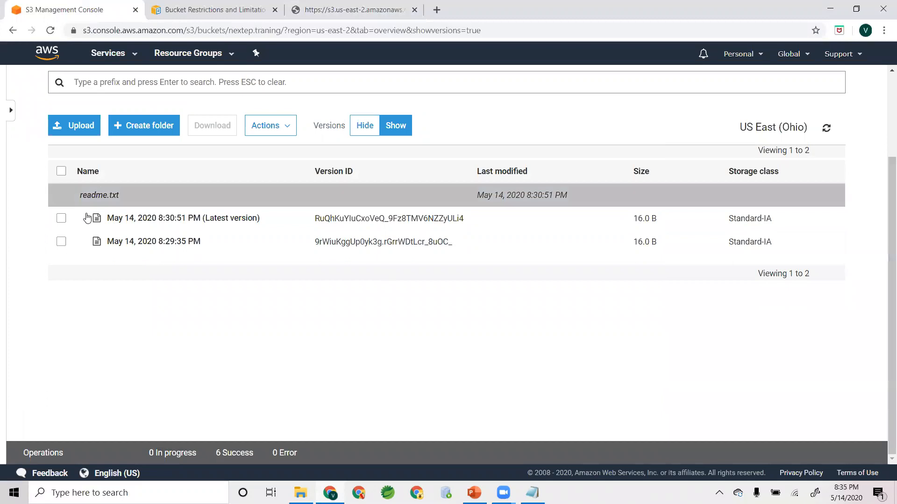
{"action": "left_click", "coordinate": [61, 219]}
{"action": "left_click", "coordinate": [268, 125]}
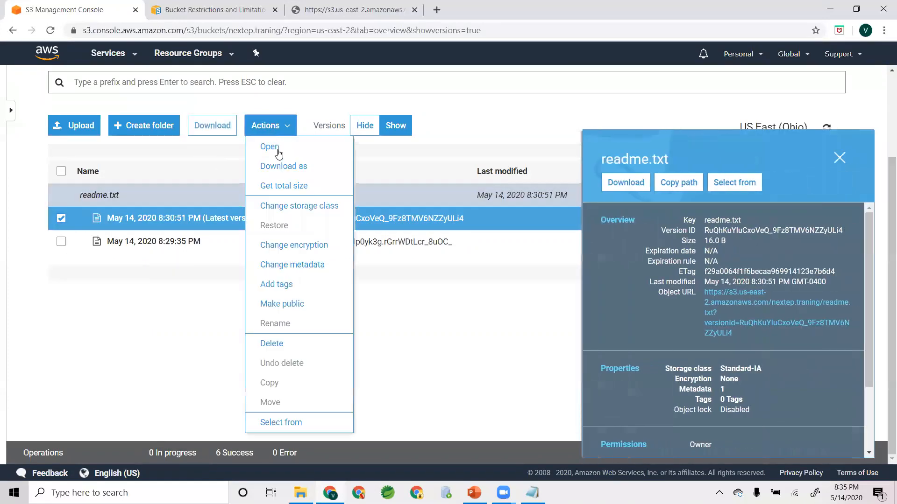
{"action": "left_click", "coordinate": [284, 343]}
{"action": "left_click", "coordinate": [616, 432]}
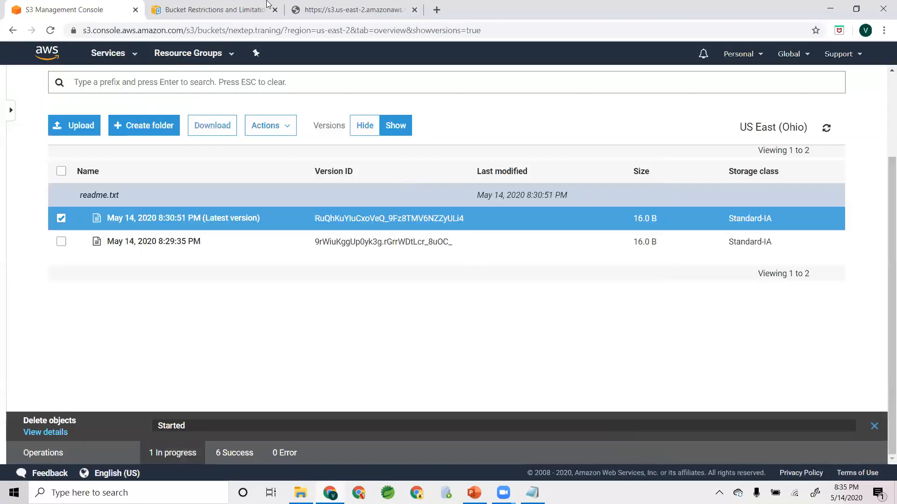
{"action": "left_click", "coordinate": [352, 9]}
{"action": "left_click", "coordinate": [50, 30]}
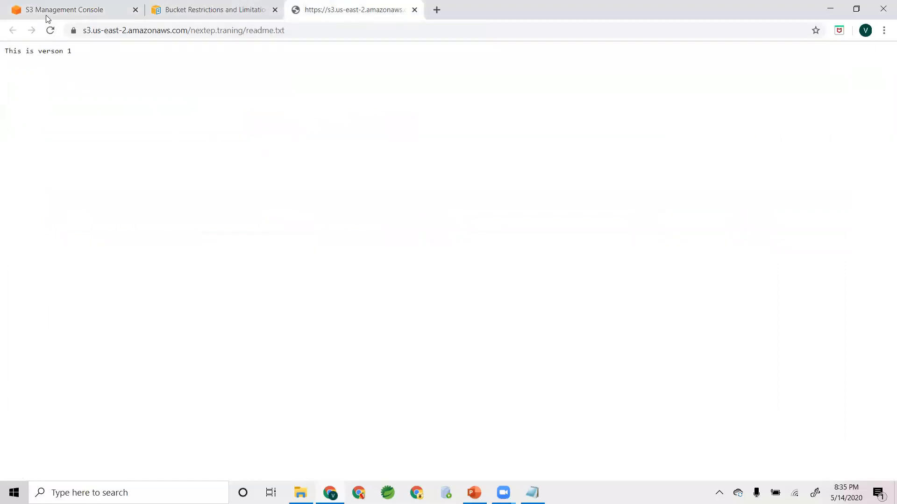
{"action": "left_click", "coordinate": [80, 8]}
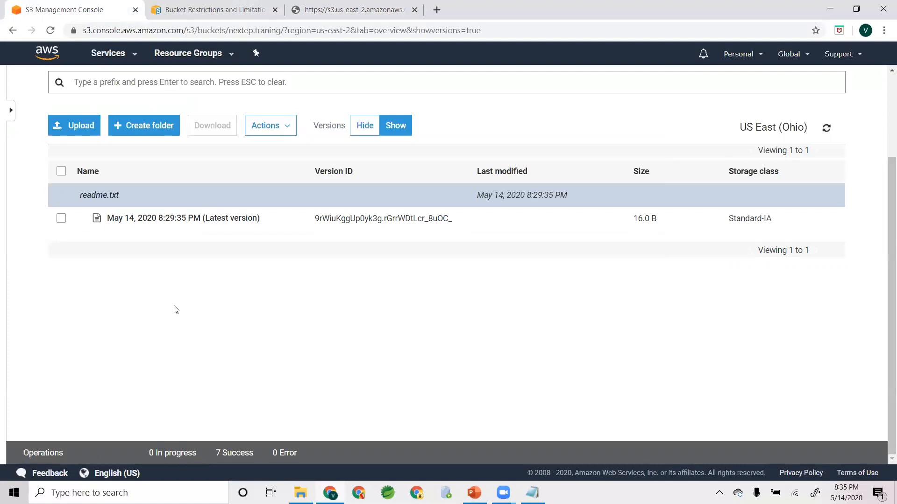
- Switch to the S3 presentation in PowerPoint and start the slide show from slide 5, the storage class comparison table
{"action": "key", "text": "alt+Tab"}
{"action": "key", "text": "alt+Tab"}
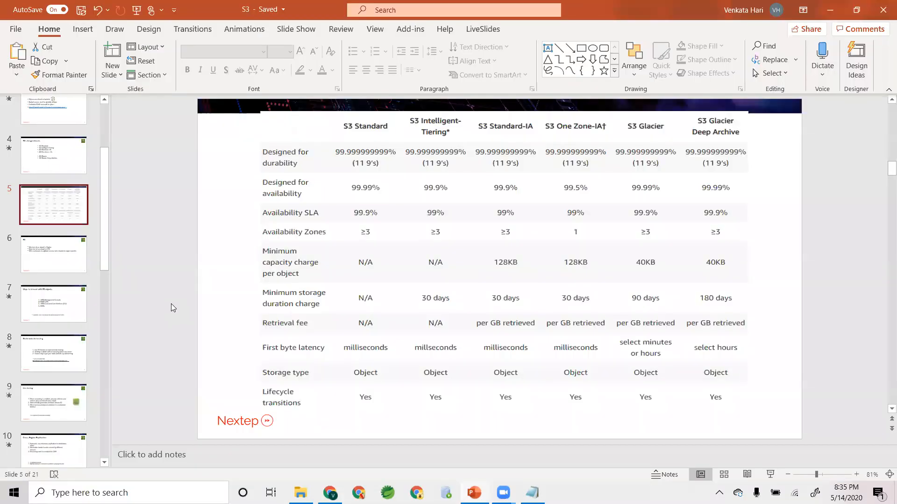
{"action": "key", "text": "alt+Tab"}
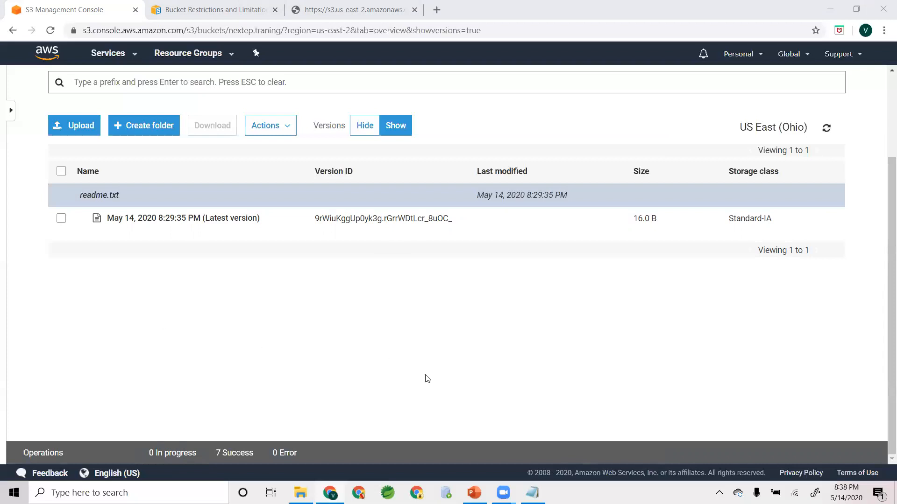
{"action": "key", "text": "alt+Tab"}
{"action": "key", "text": "alt+Tab"}
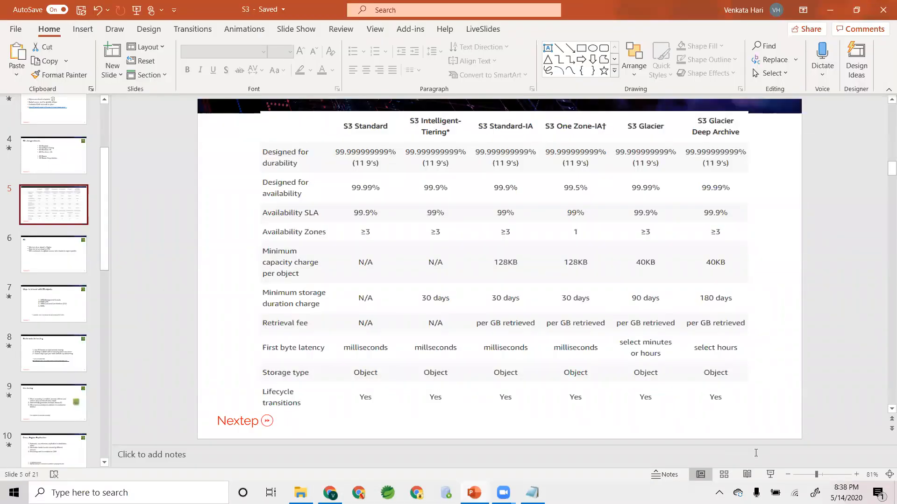
{"action": "left_click", "coordinate": [770, 475]}
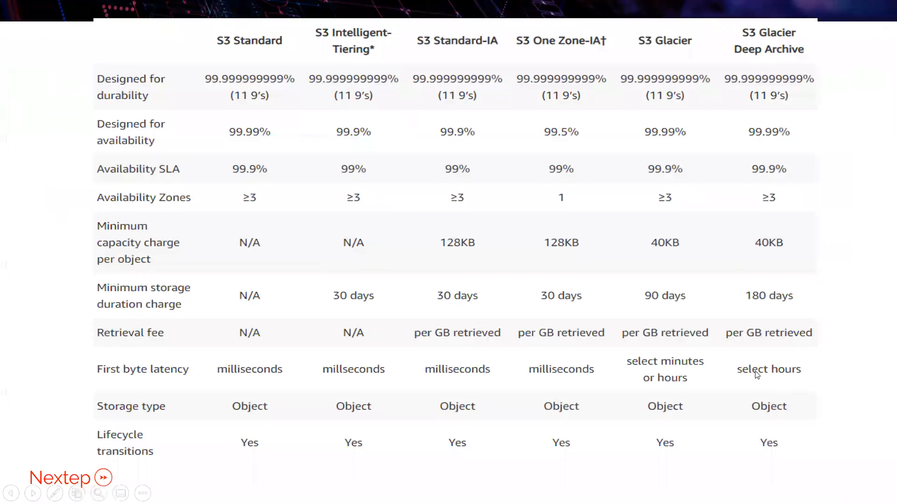